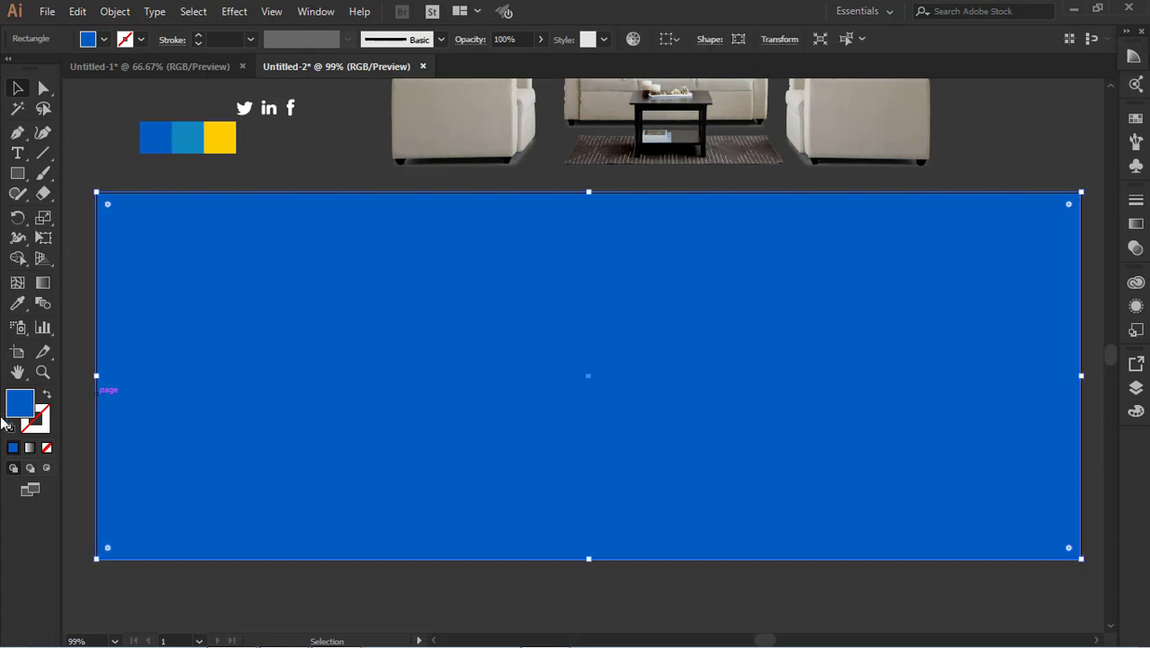
Check the hex code of the blue background rectangle's fill colour.
double_click(20, 404)
drag(1018, 470, 978, 471)
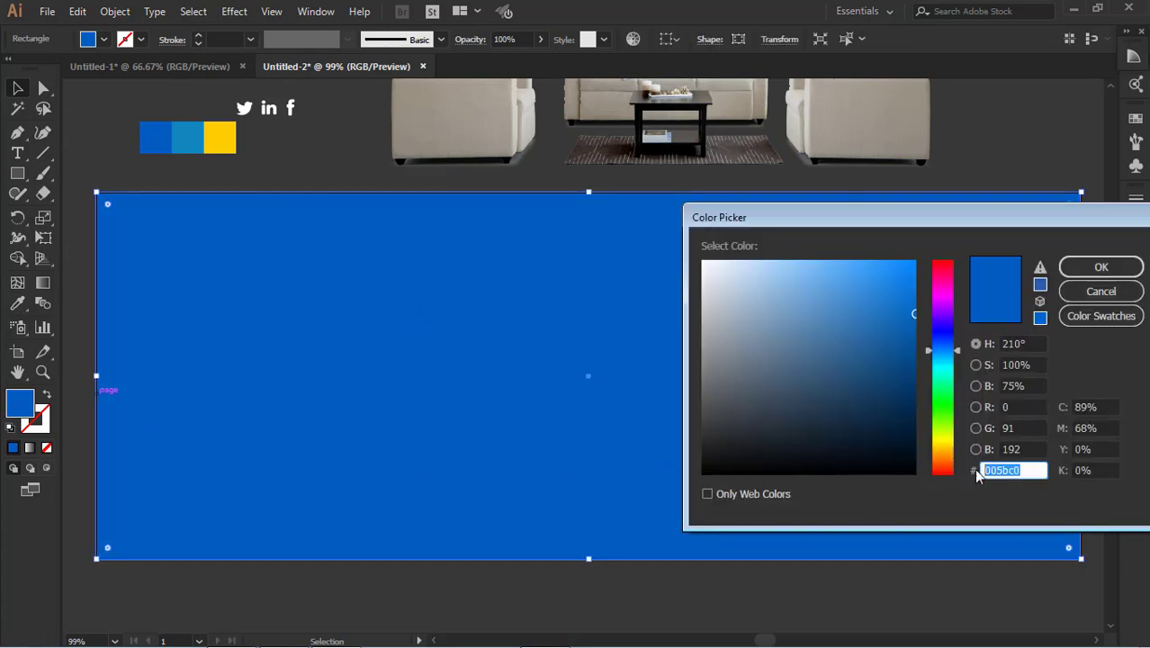
click(1091, 270)
click(806, 622)
scroll(765, 529, up, 1)
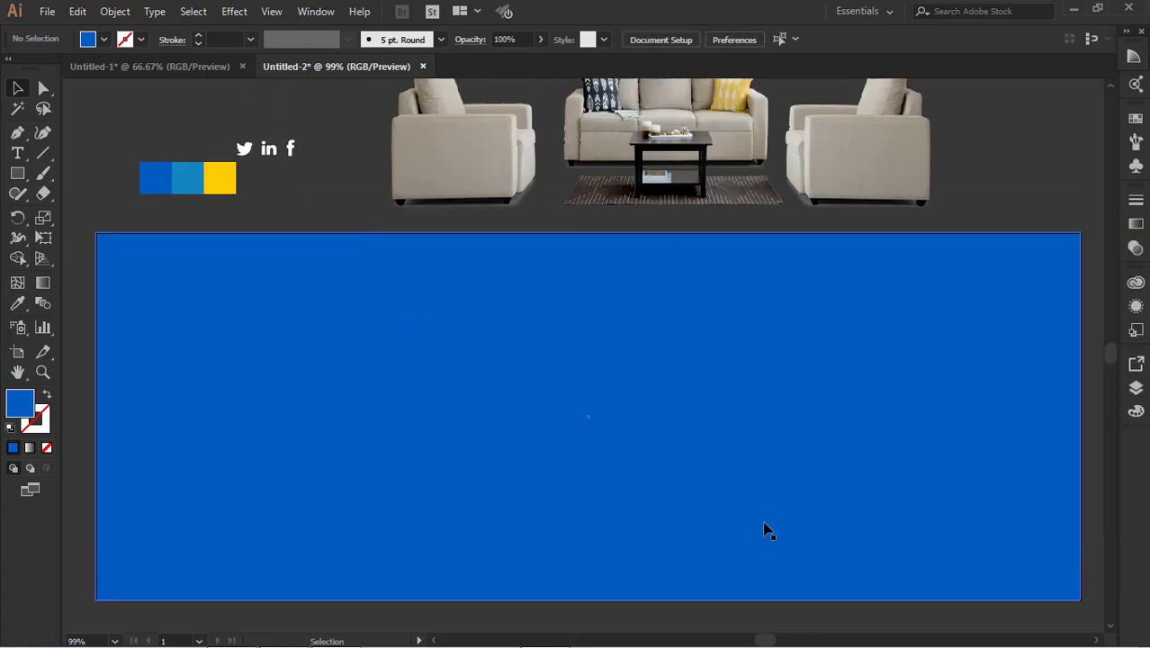
Move the sofa and armchairs image from above the artboard onto the left part of the blue banner.
scroll(765, 486, down, 1)
drag(879, 119, 630, 401)
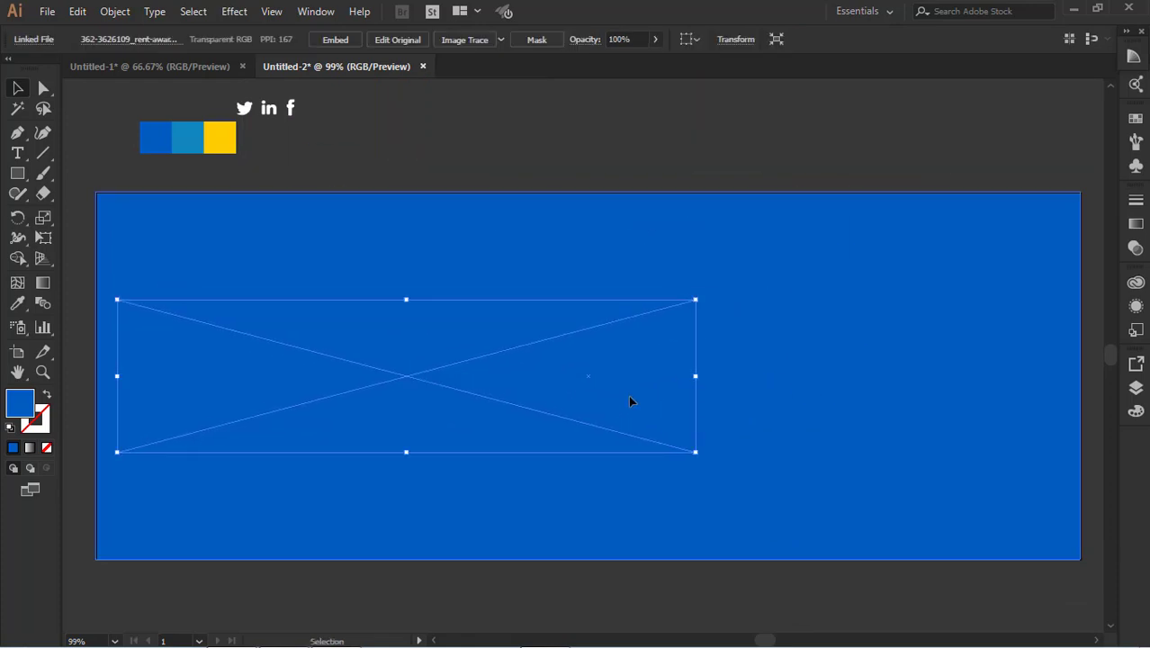
click(839, 134)
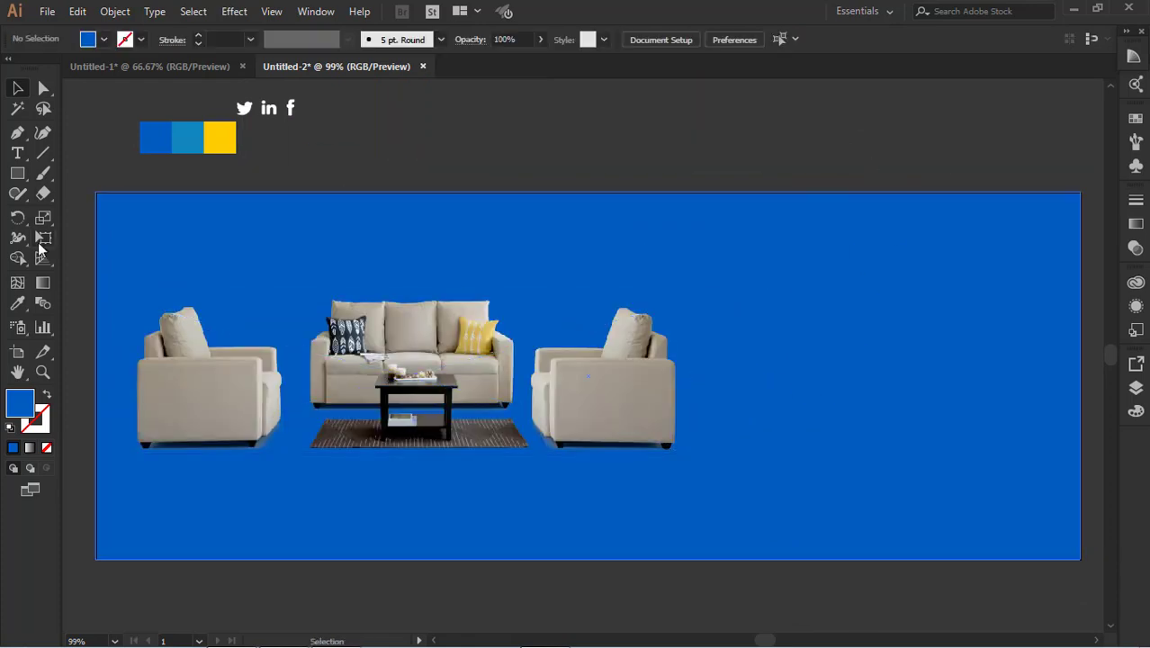
Draw a rounded rectangle around the furniture, extending past the banner's left edge, and fill it with the yellow palette colour.
drag(25, 182, 90, 191)
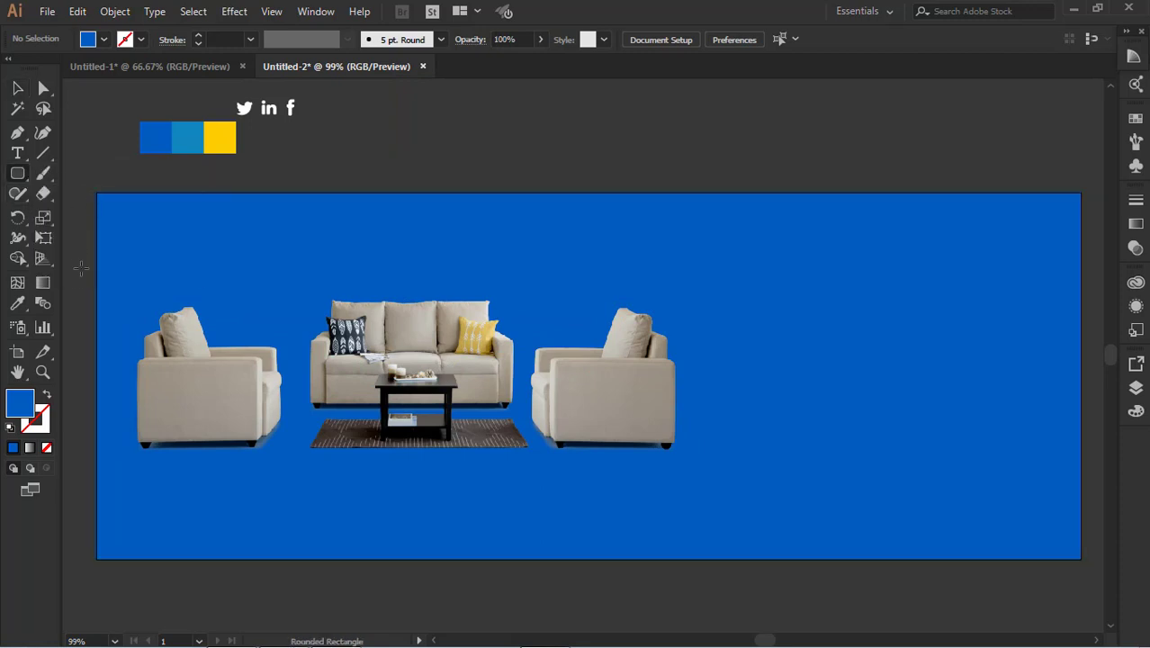
drag(77, 258, 744, 494)
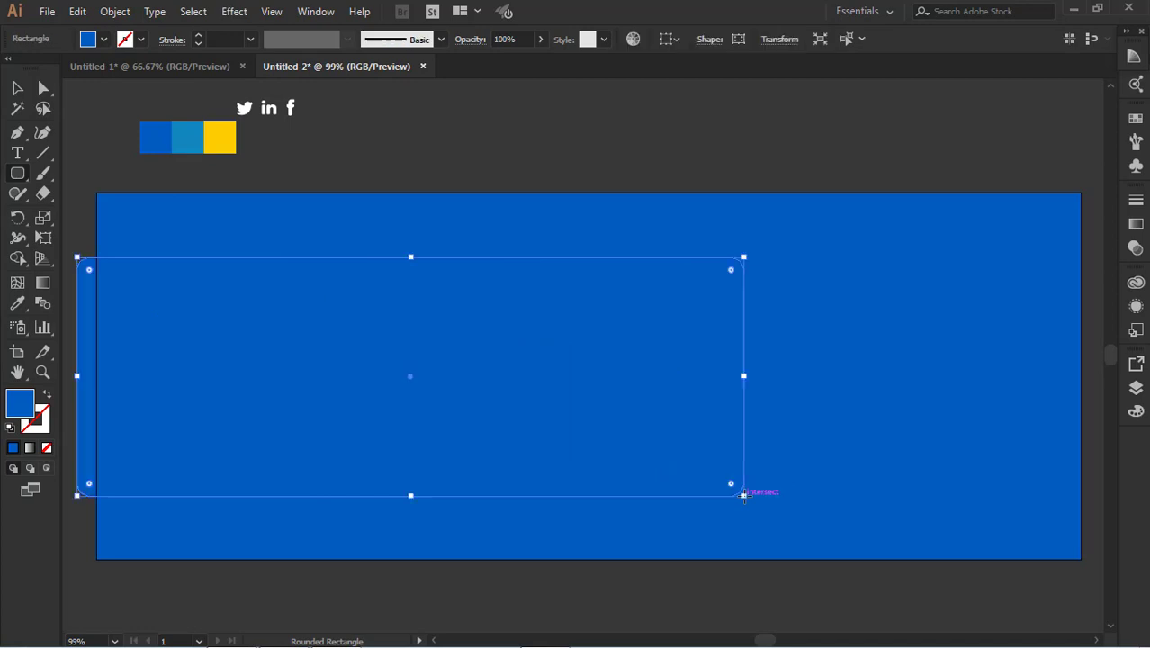
click(17, 303)
click(226, 146)
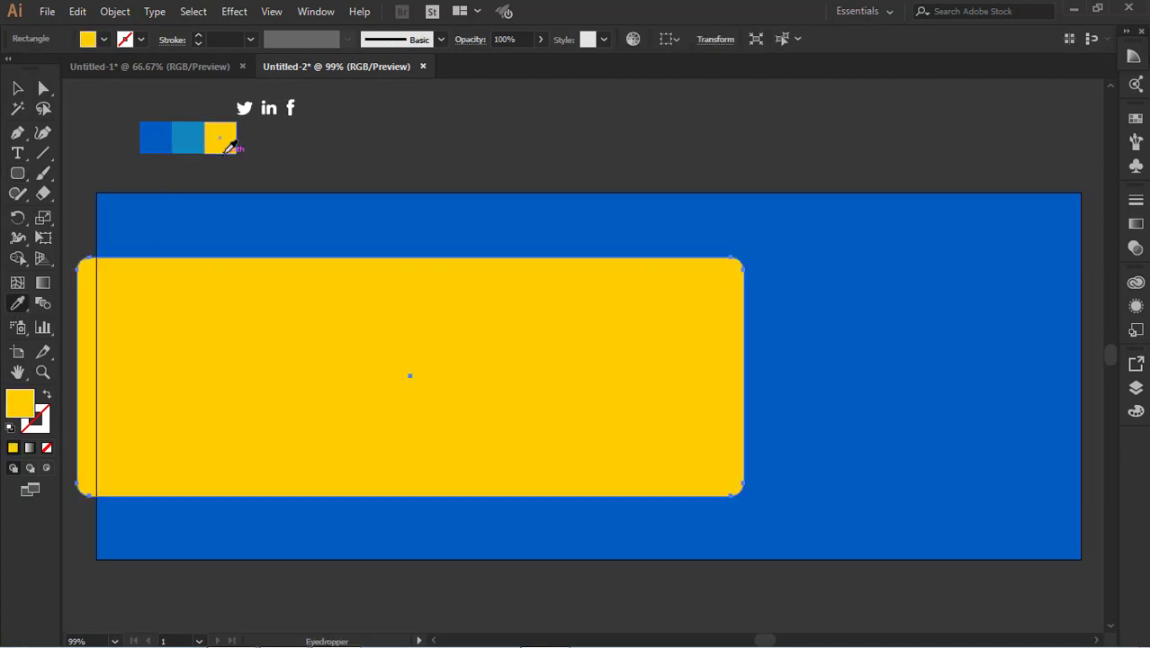
Arrange the yellow rounded rectangle behind the furniture image and in front of the blue background.
click(16, 87)
drag(536, 256, 649, 387)
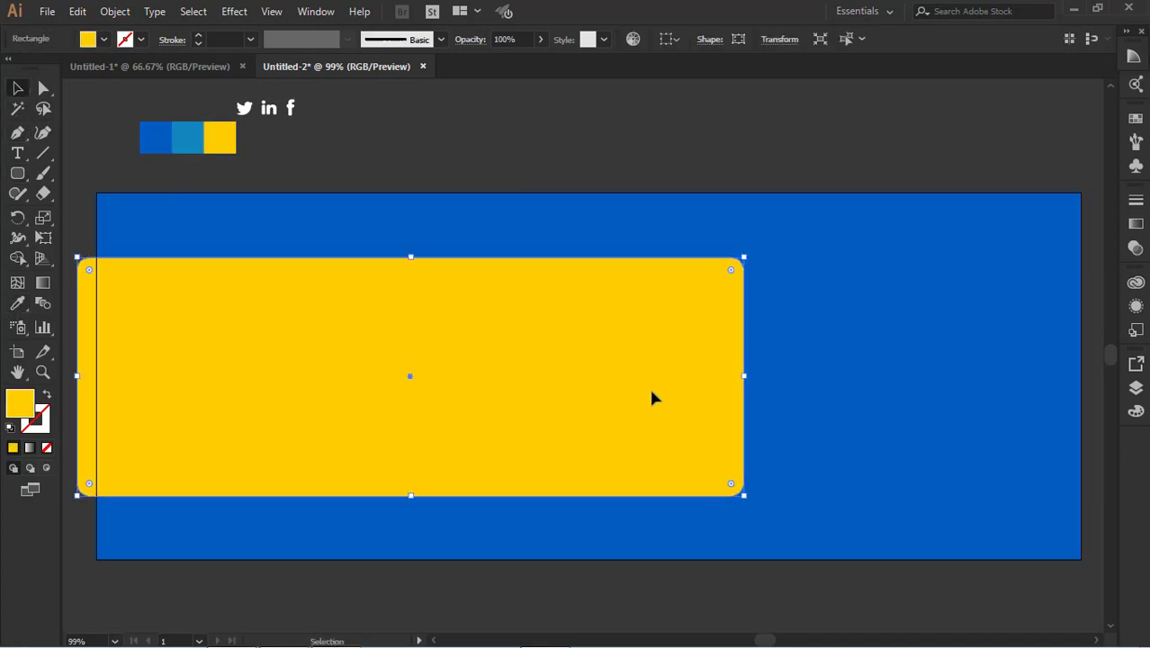
key(ctrl+7)
click(700, 139)
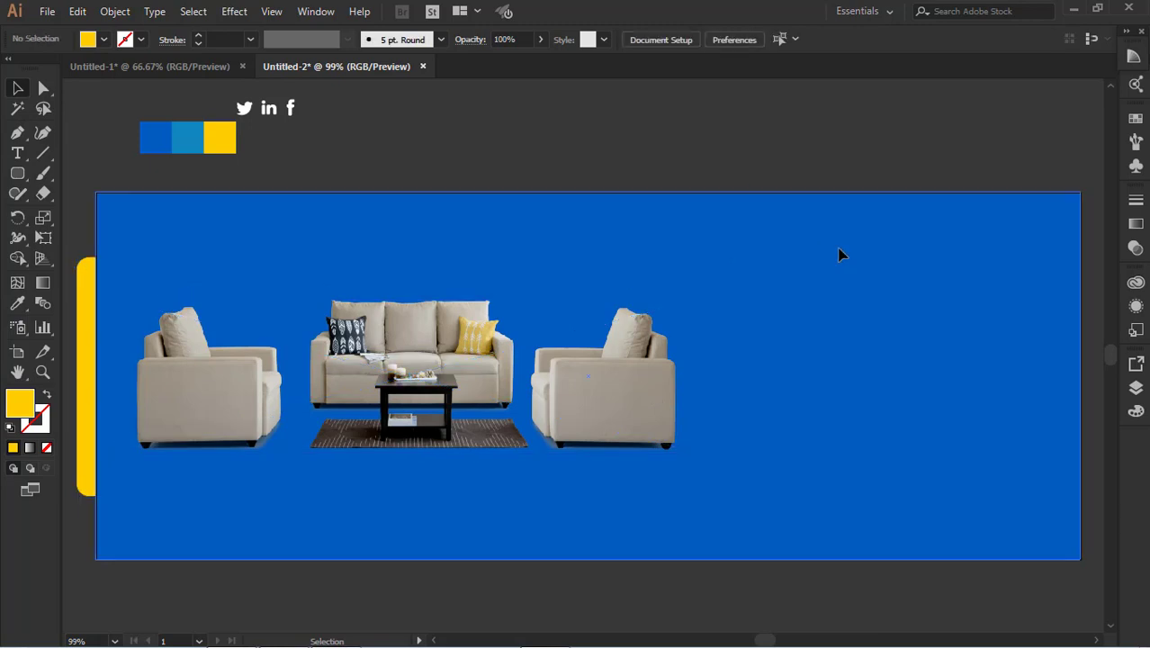
click(839, 250)
key(ctrl+shift+bracketleft)
click(762, 175)
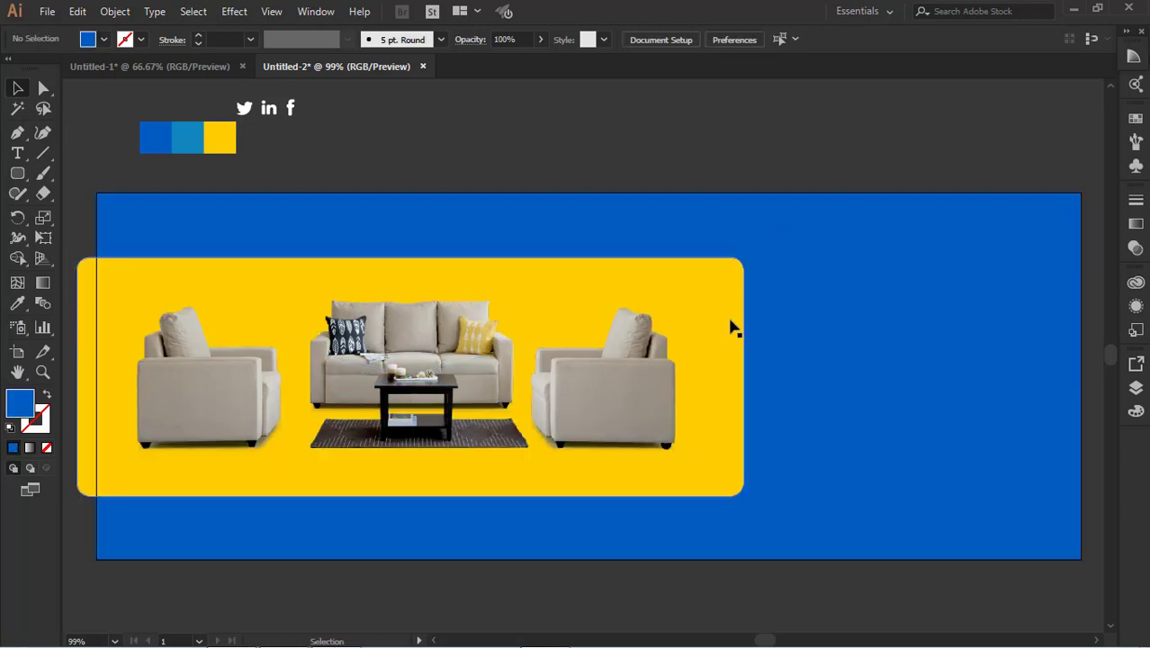
Round the yellow shape's two right-hand corners to about 143 px so that its right end forms a semicircle.
click(731, 325)
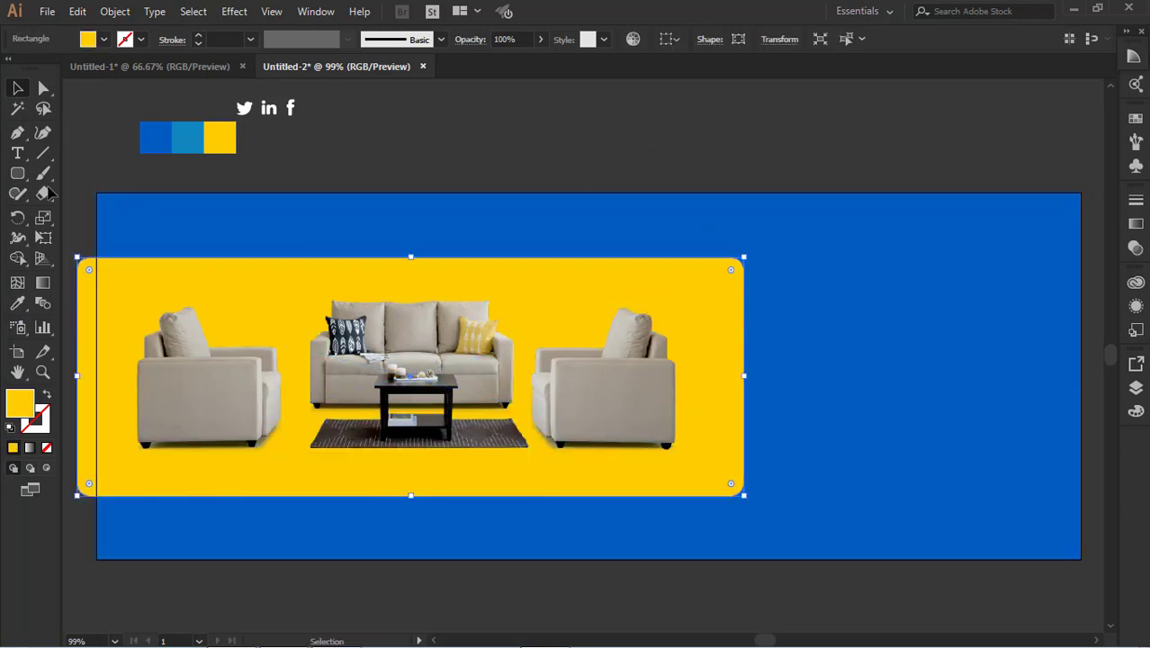
click(43, 88)
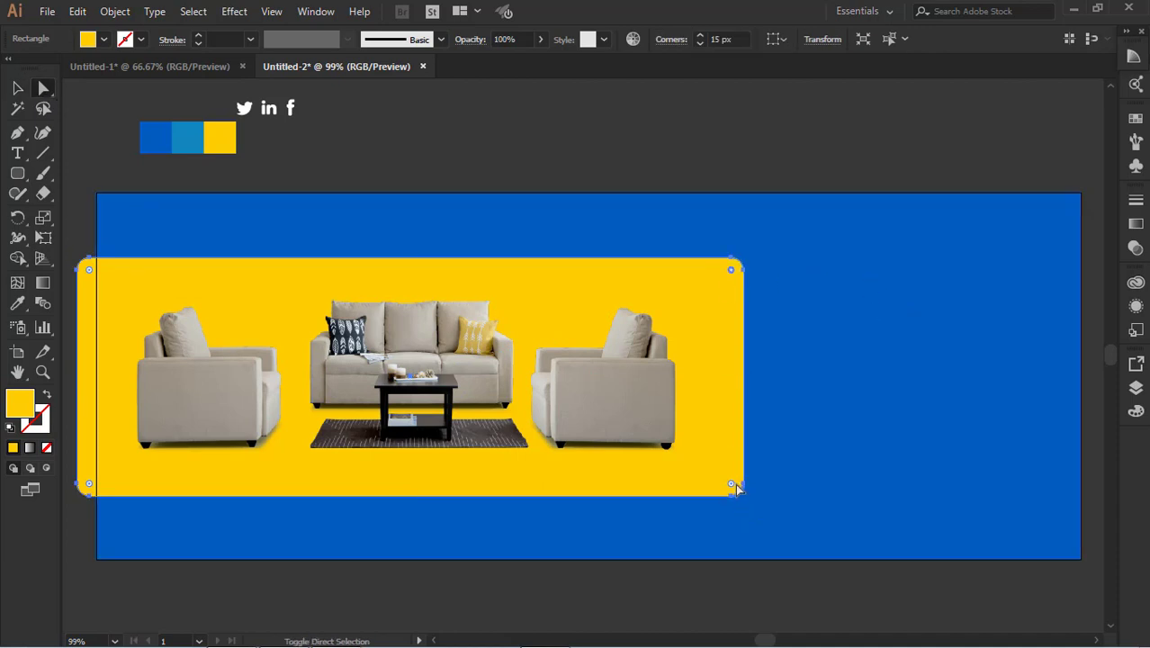
drag(732, 485, 539, 422)
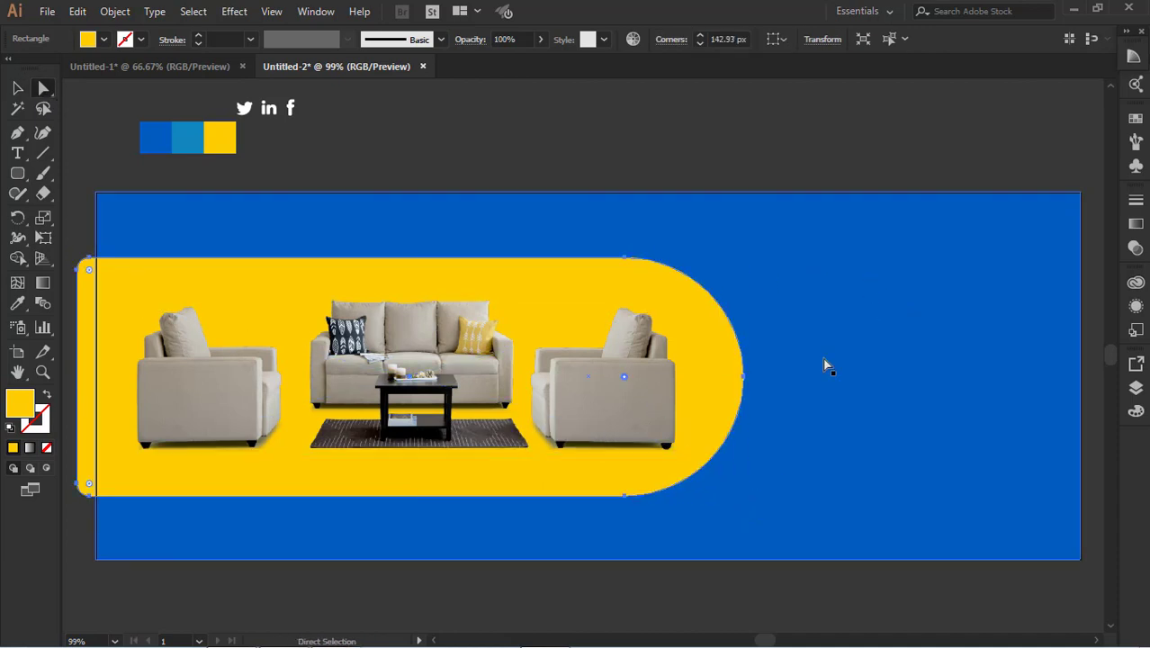
Duplicate the yellow shape slightly to the right and fill the copy with white.
click(17, 87)
click(744, 328)
click(711, 333)
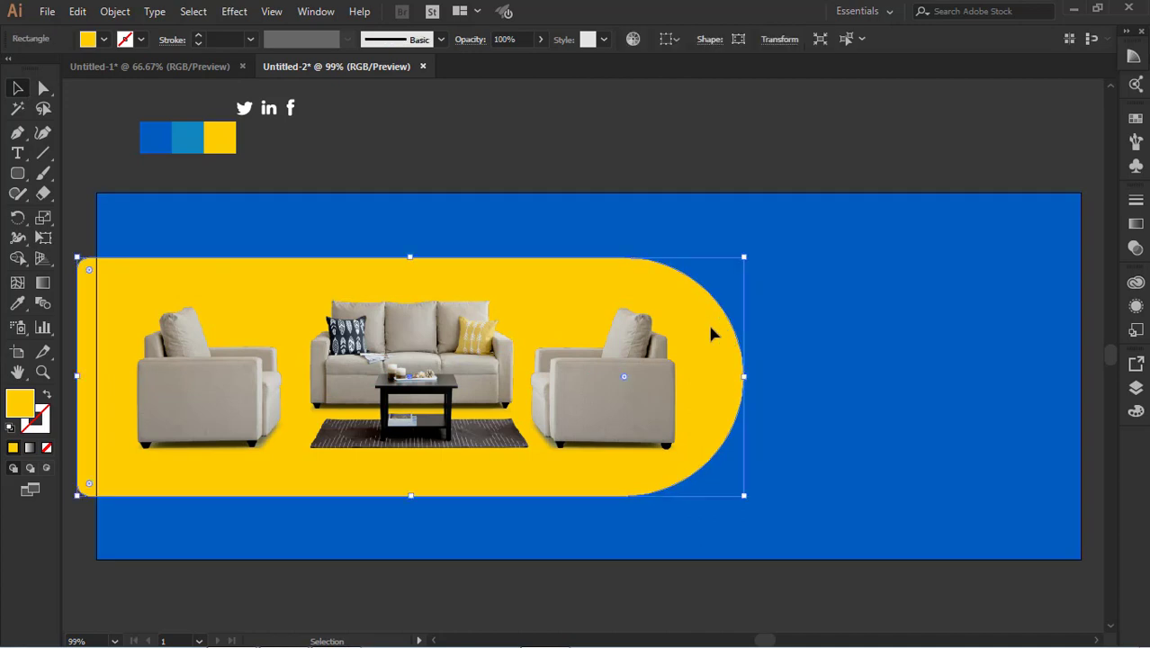
drag(707, 331, 719, 333)
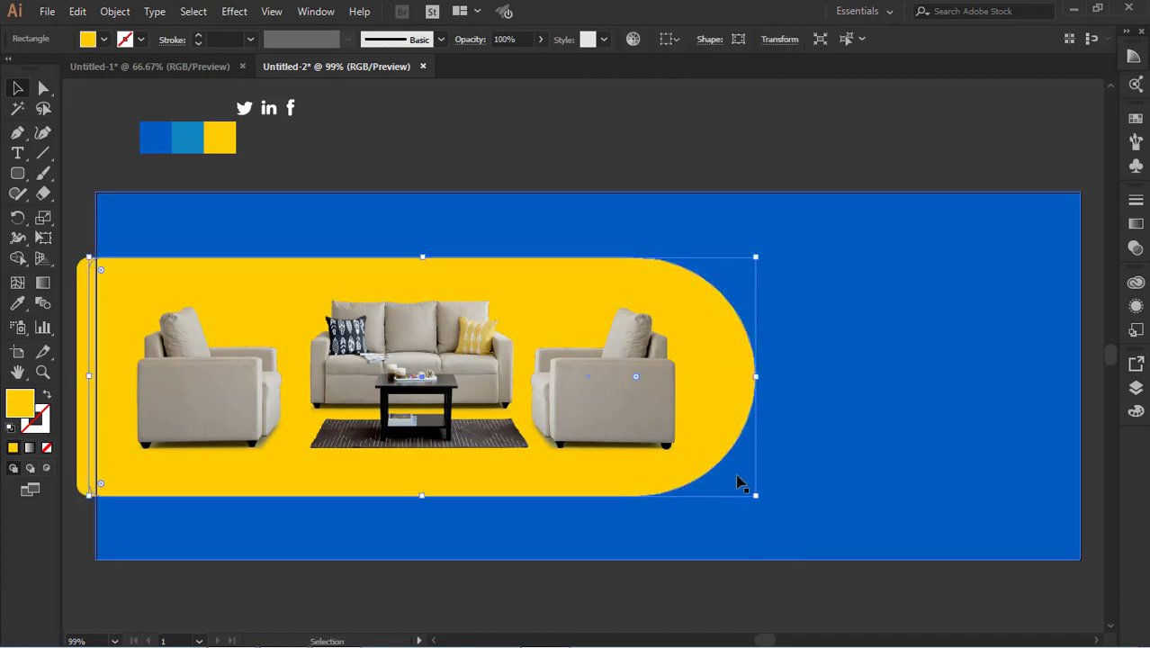
click(103, 38)
click(35, 70)
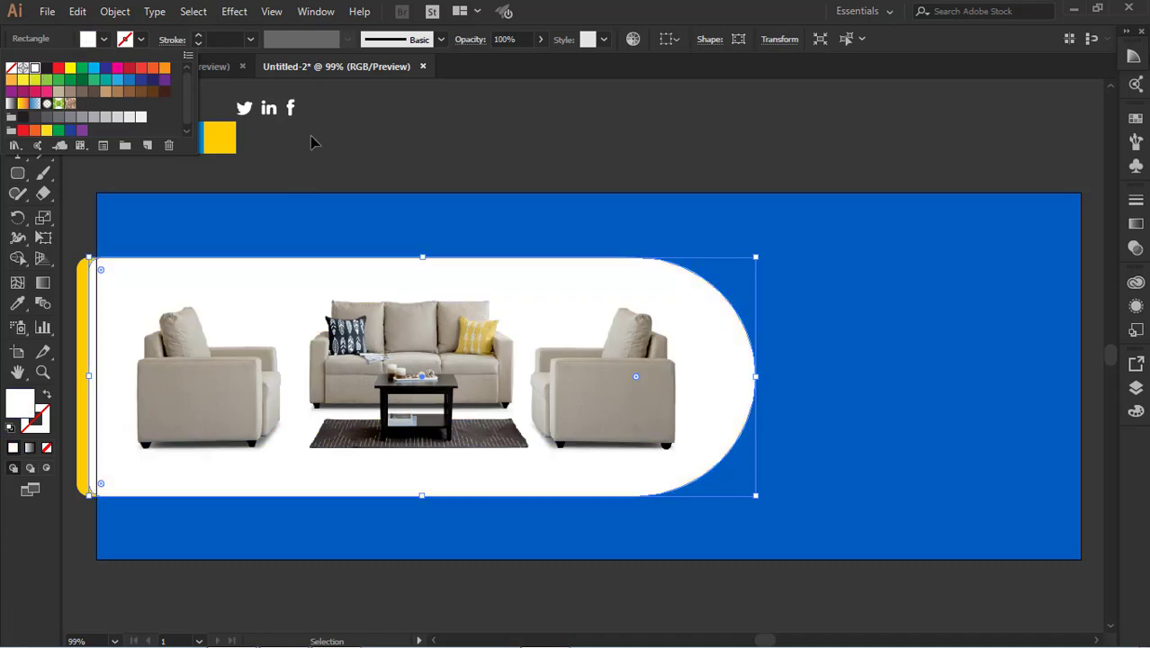
Arrange the white copy behind the yellow shape and in front of the blue background.
click(601, 159)
click(690, 305)
click(731, 341)
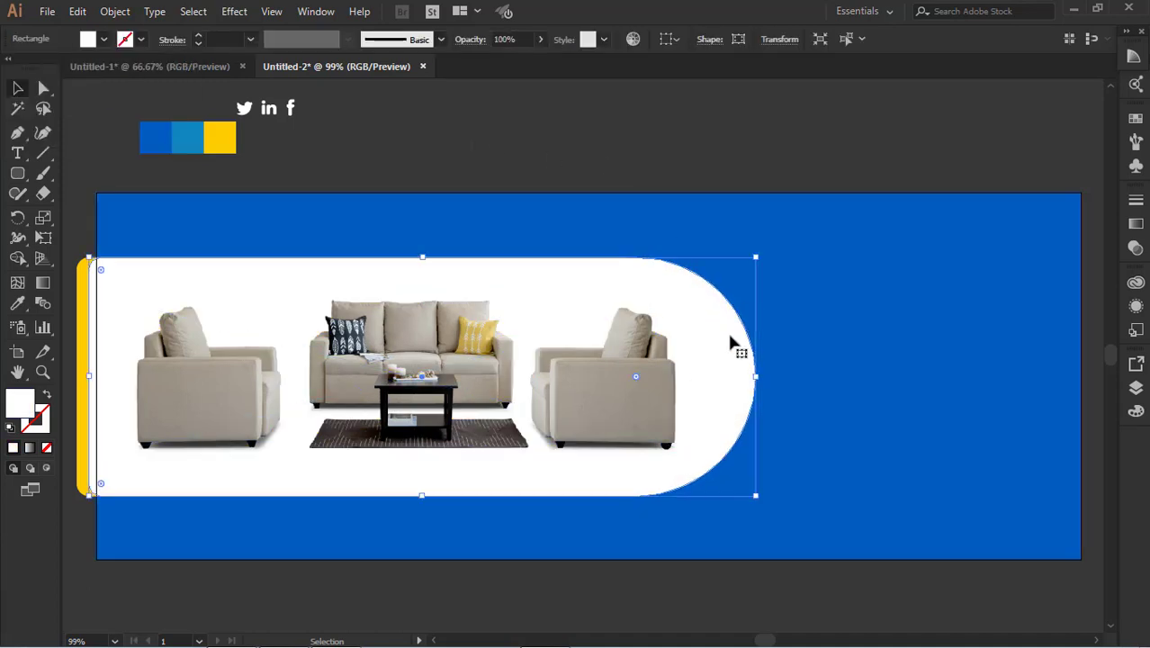
key(ctrl+shift+[)
click(798, 248)
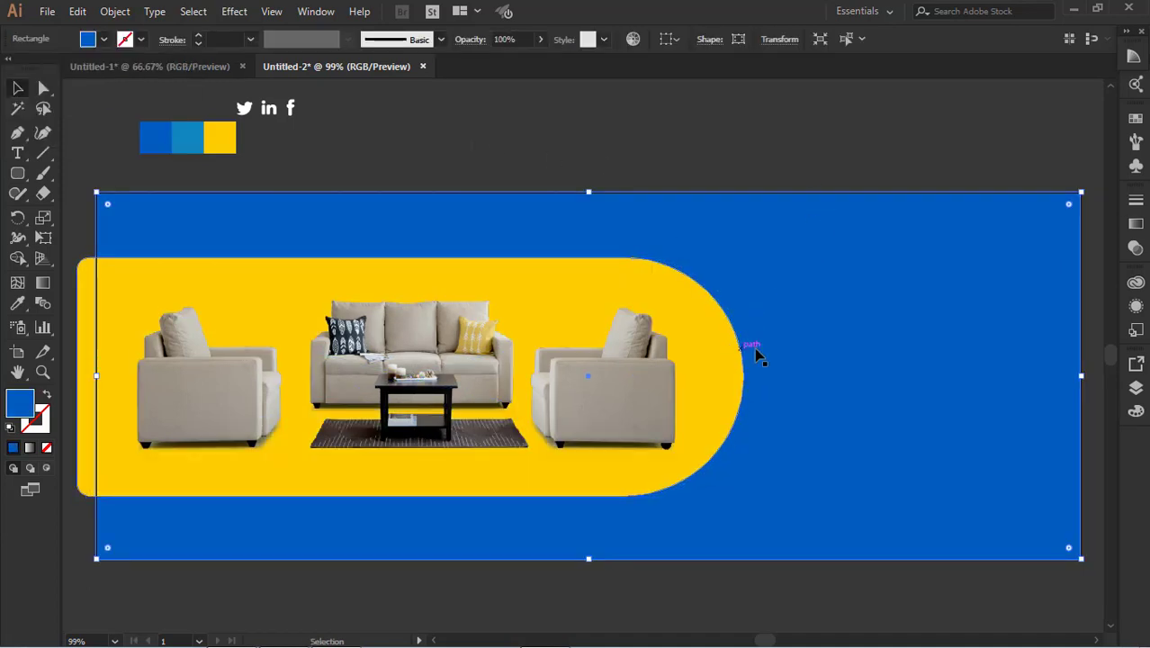
key(ctrl+bracketleft)
key(ctrl+shift+a)
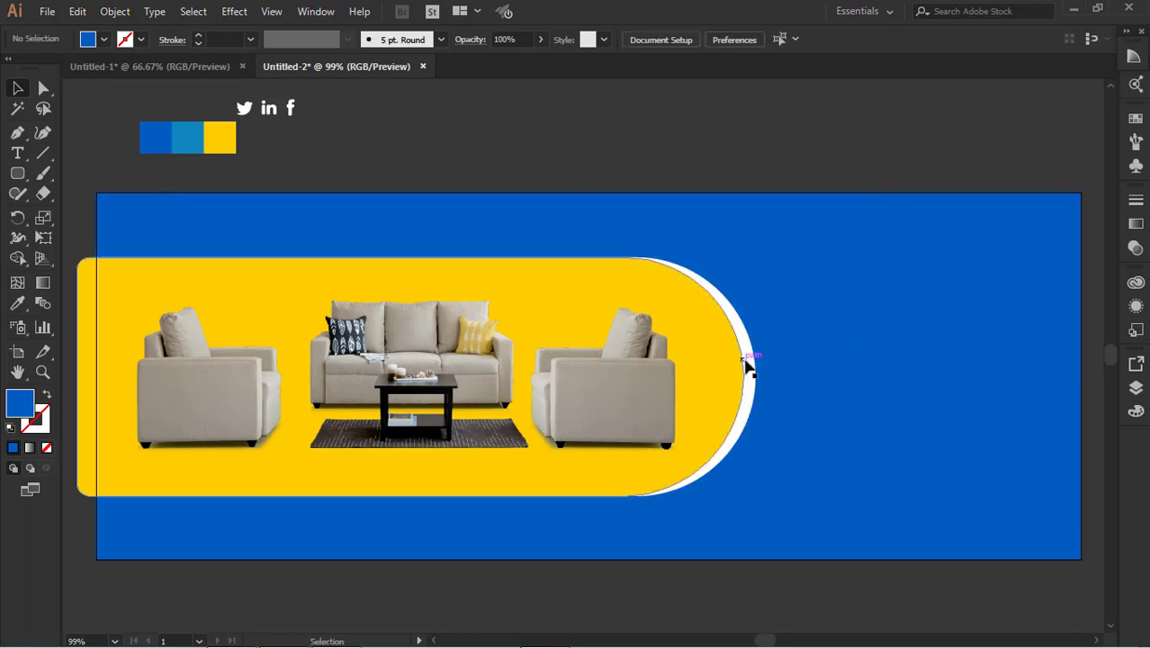
Nudge the white shape horizontally so that only a thin white rim borders the yellow shape's curved end.
click(752, 365)
key(shift+Left)
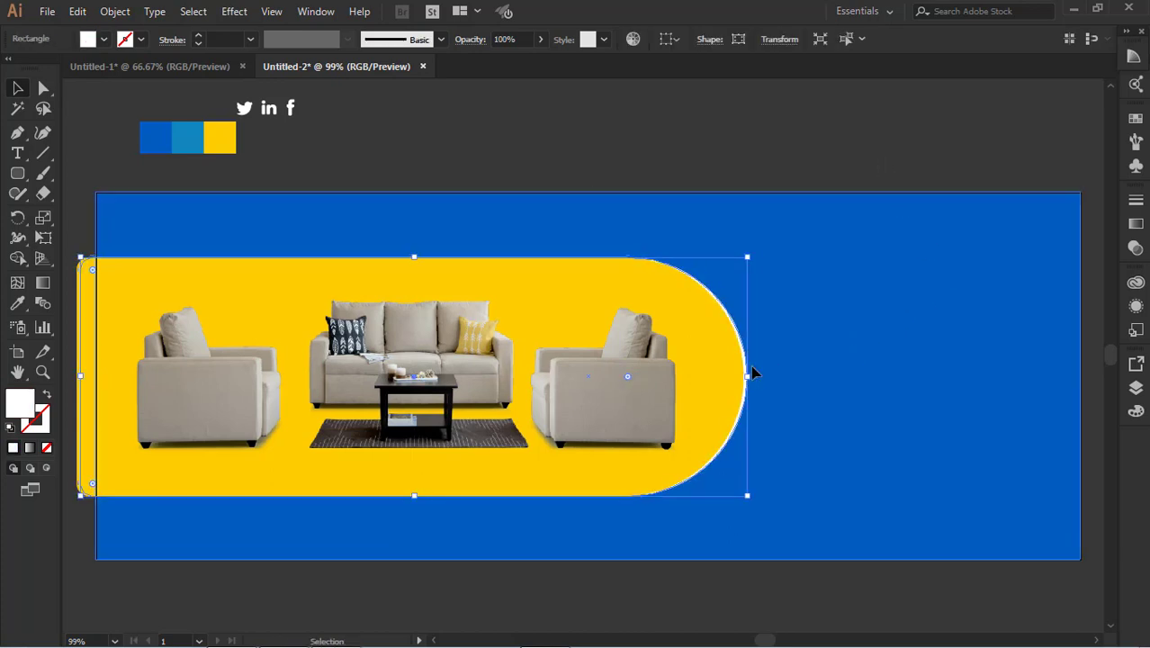
key(Right)
key(Right)
key(Right)
key(Right)
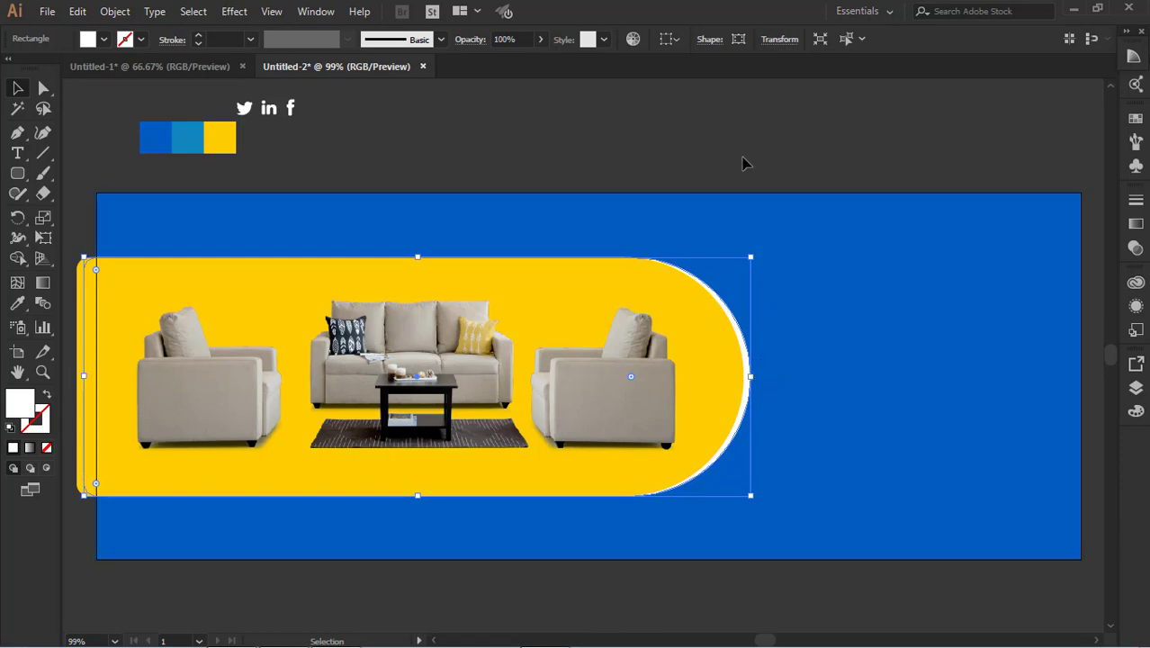
key(ctrl+shift+a)
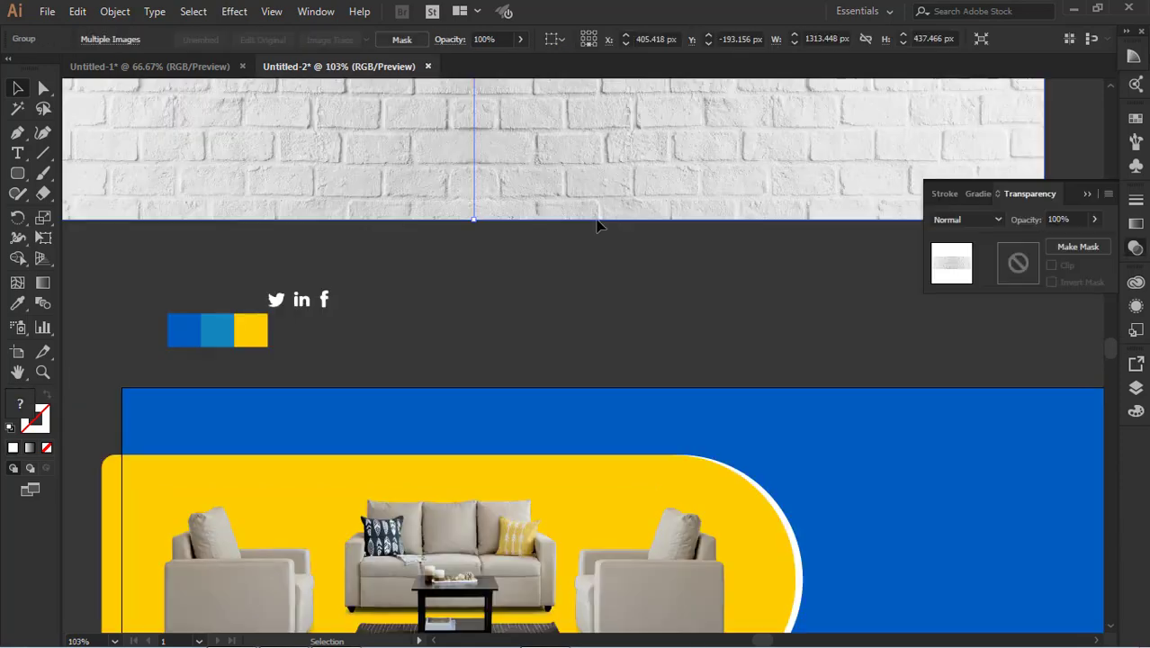
Move the white brick wall image down over the banner so that it covers the whole artboard.
drag(596, 205, 603, 514)
scroll(615, 468, down, 3)
drag(619, 457, 809, 511)
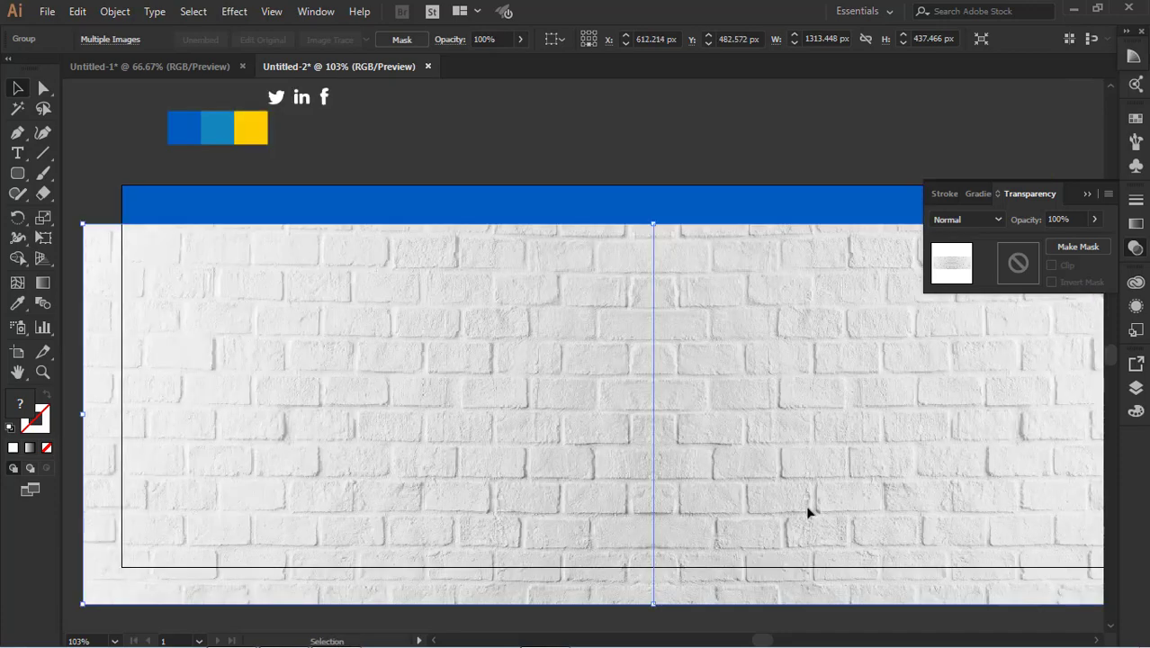
scroll(728, 446, up, 2)
drag(728, 436, 751, 404)
scroll(718, 387, down, 2)
scroll(713, 395, right, 5)
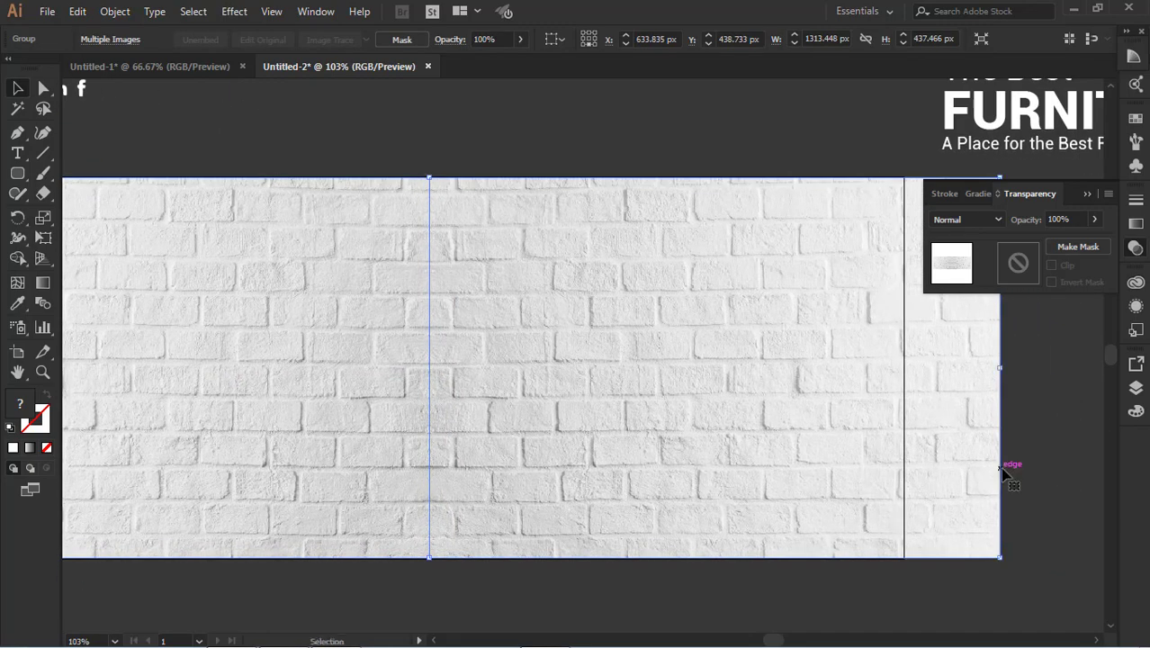
drag(1002, 473, 967, 459)
click(1049, 482)
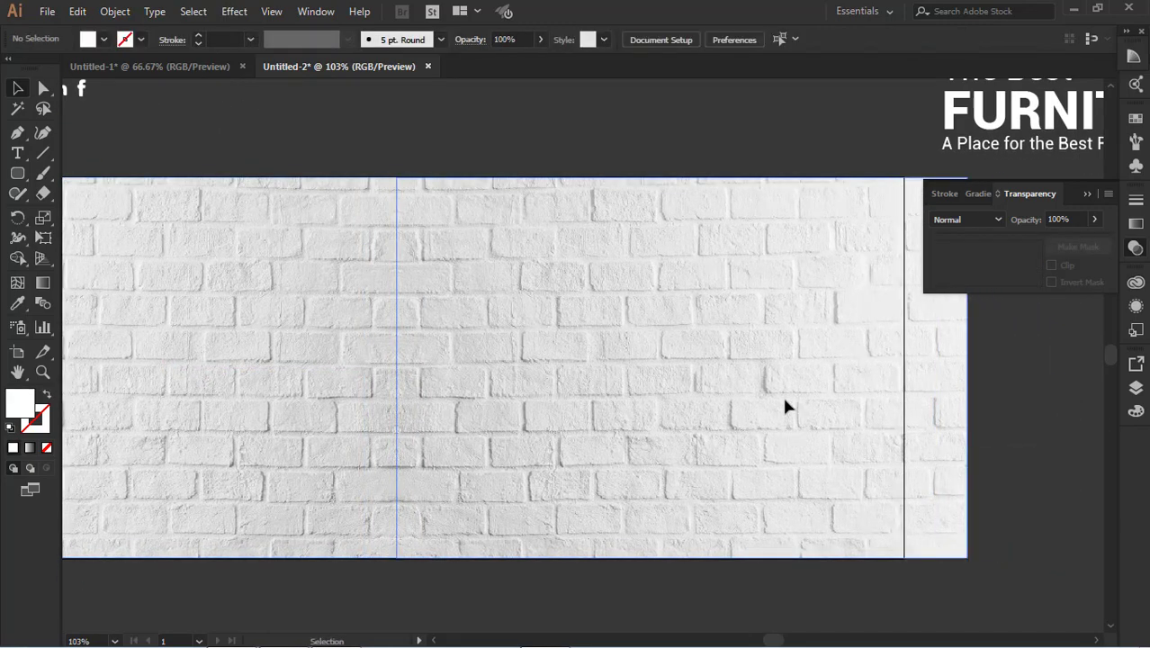
Arrange the brick wall image behind the furniture and the yellow shape, directly in front of the blue background.
click(785, 401)
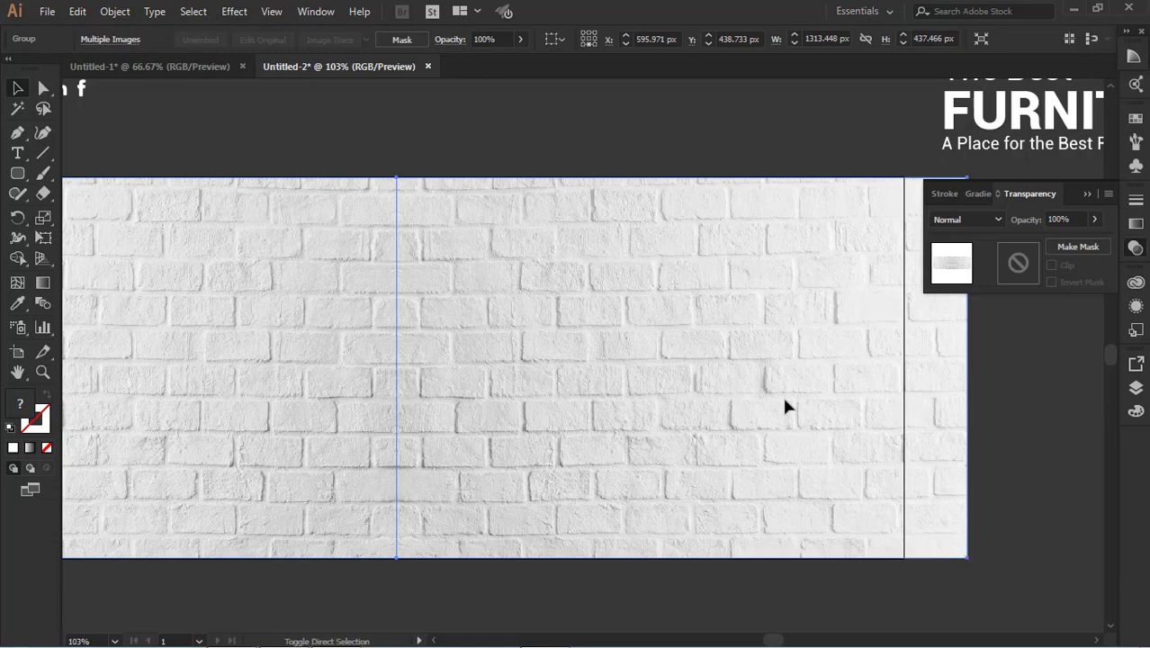
key(ctrl+shift+bracketleft)
click(777, 401)
key(Delete)
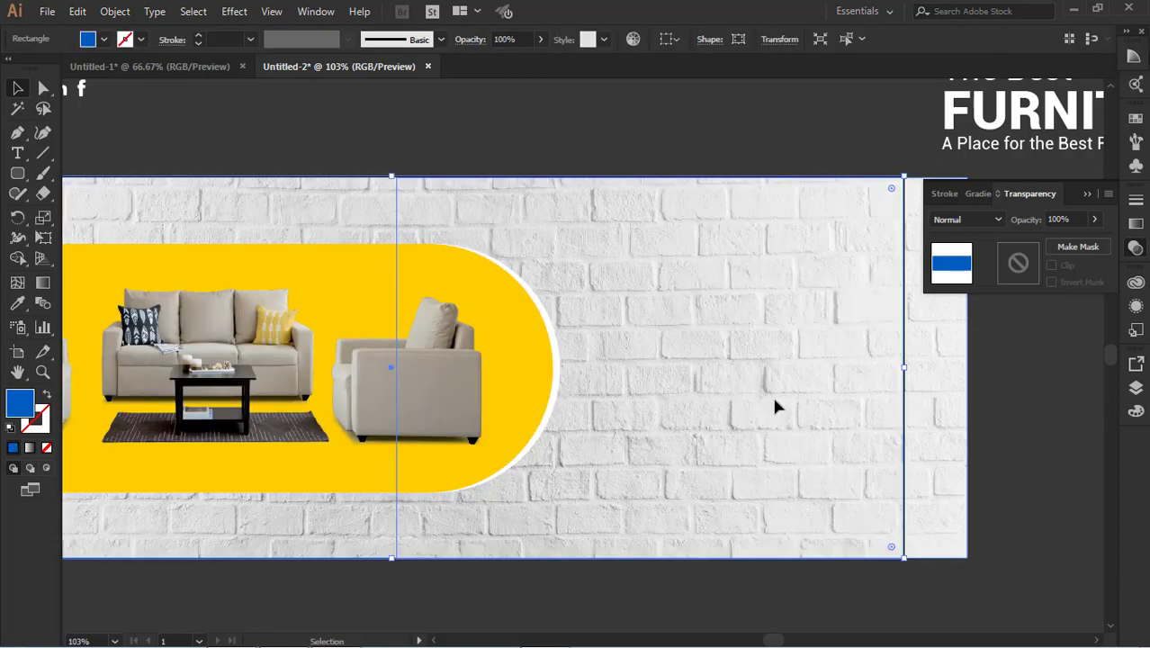
Set the brick wall image's blend mode to Multiply and its opacity to 68%.
click(805, 392)
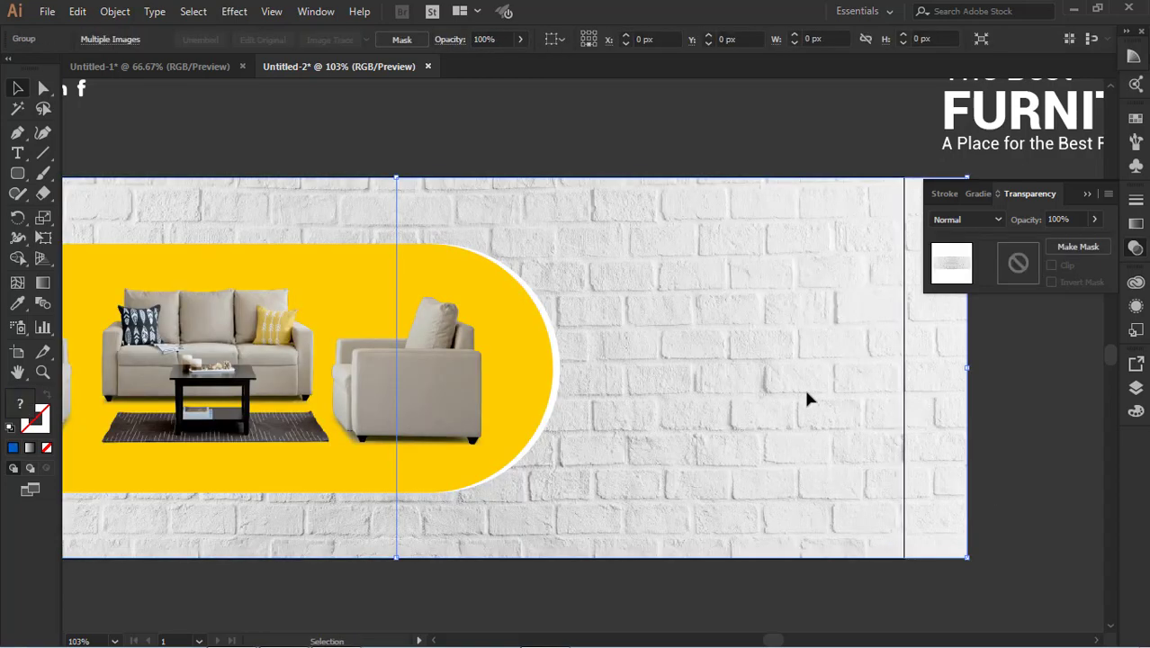
click(964, 222)
click(961, 275)
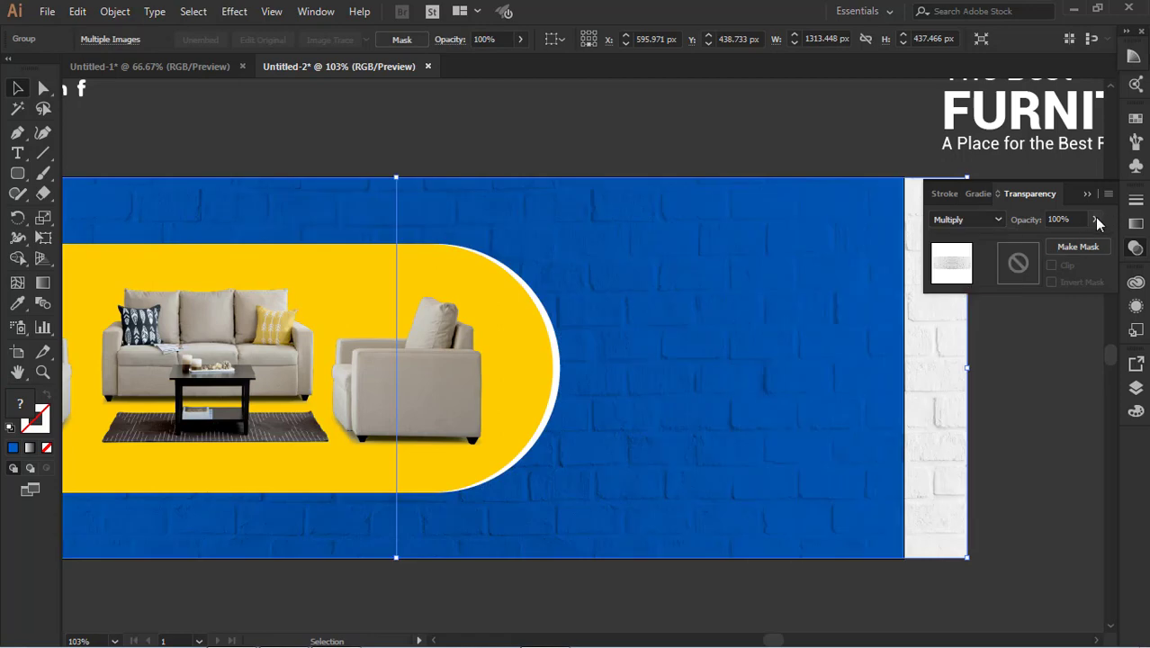
click(1096, 220)
click(1074, 219)
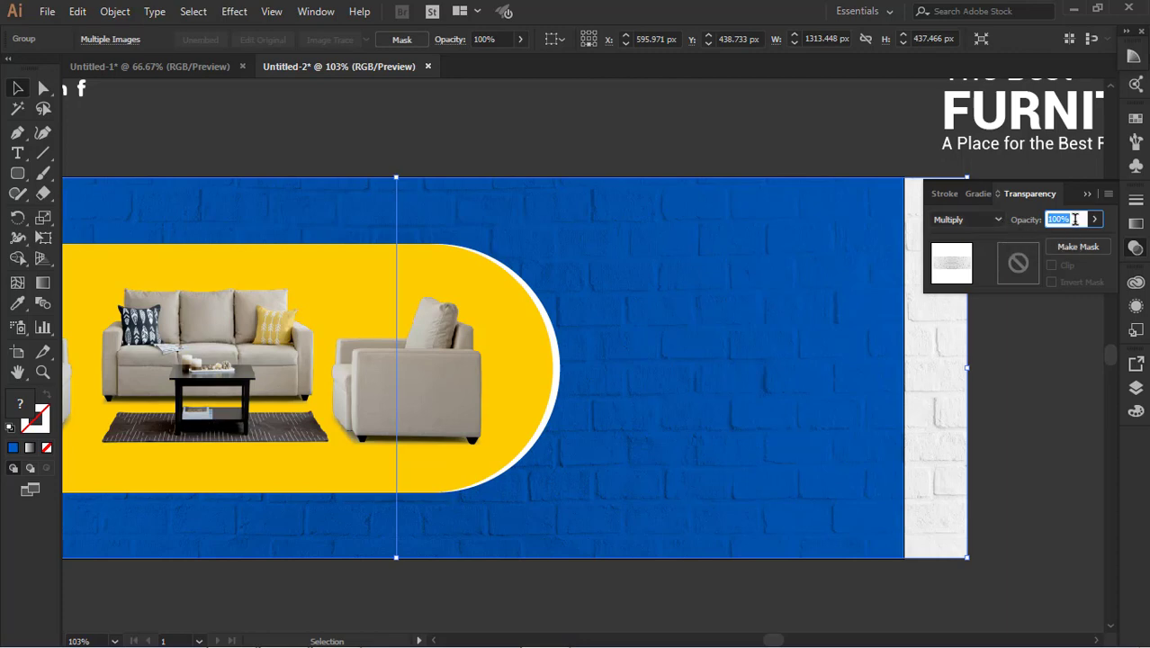
click(1074, 219)
click(1095, 222)
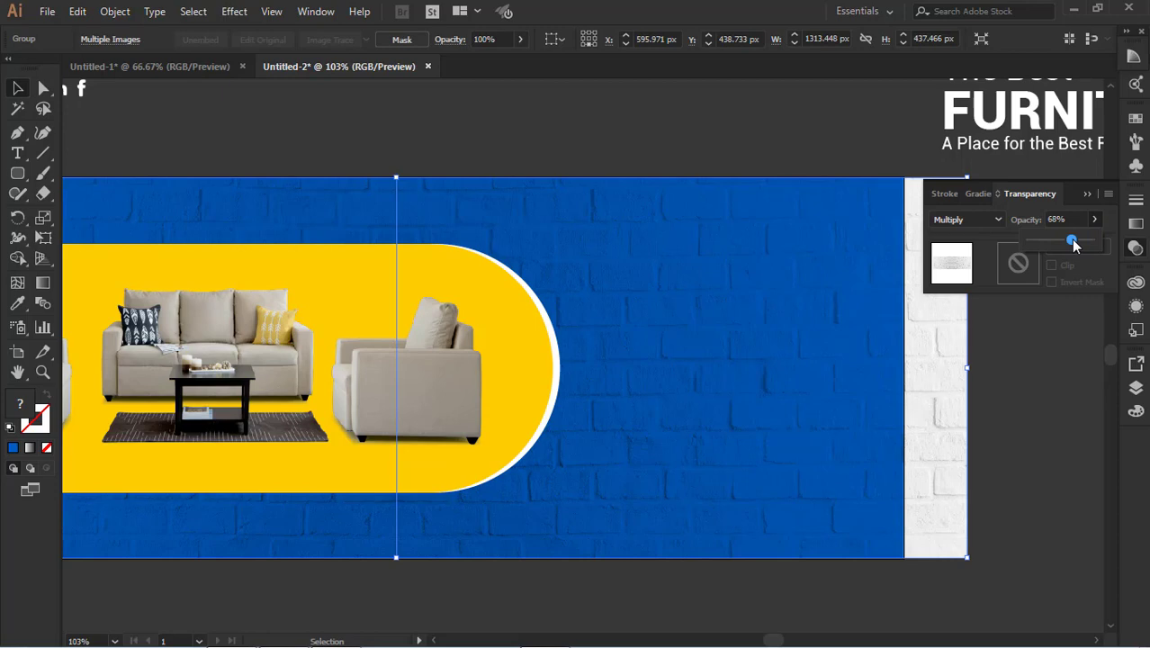
drag(1074, 244, 1071, 243)
click(1027, 444)
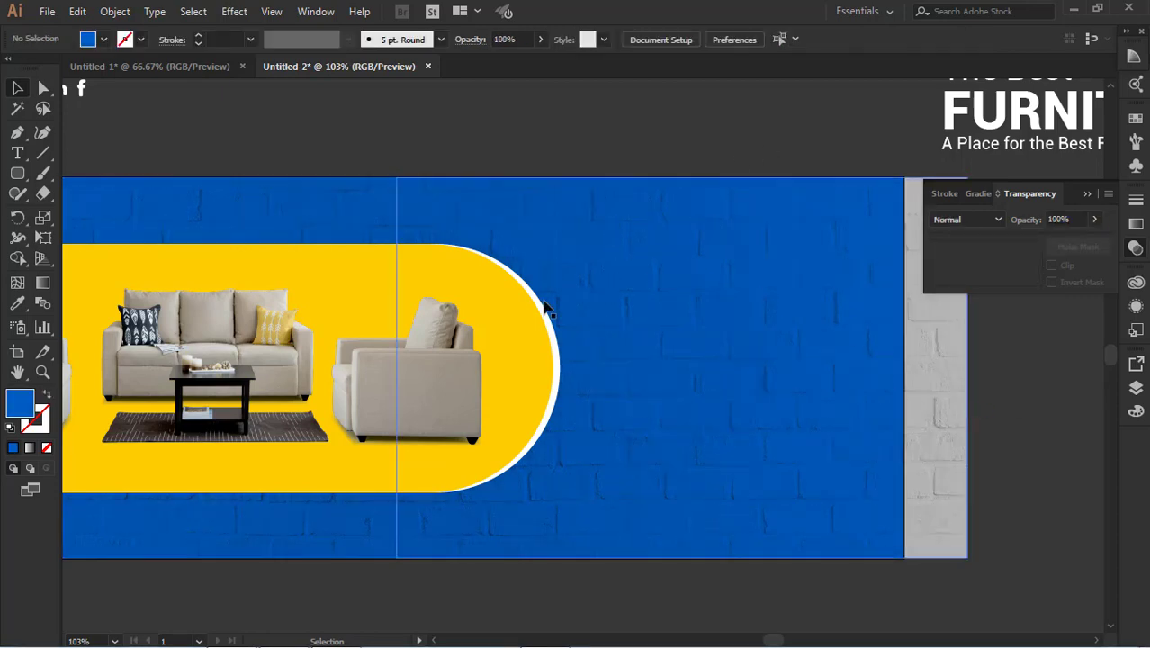
Send the brick wall image backward behind the blue background rectangle, keeping its position on the artboard.
scroll(764, 283, left, 5)
drag(767, 234, 727, 171)
key(ctrl+z)
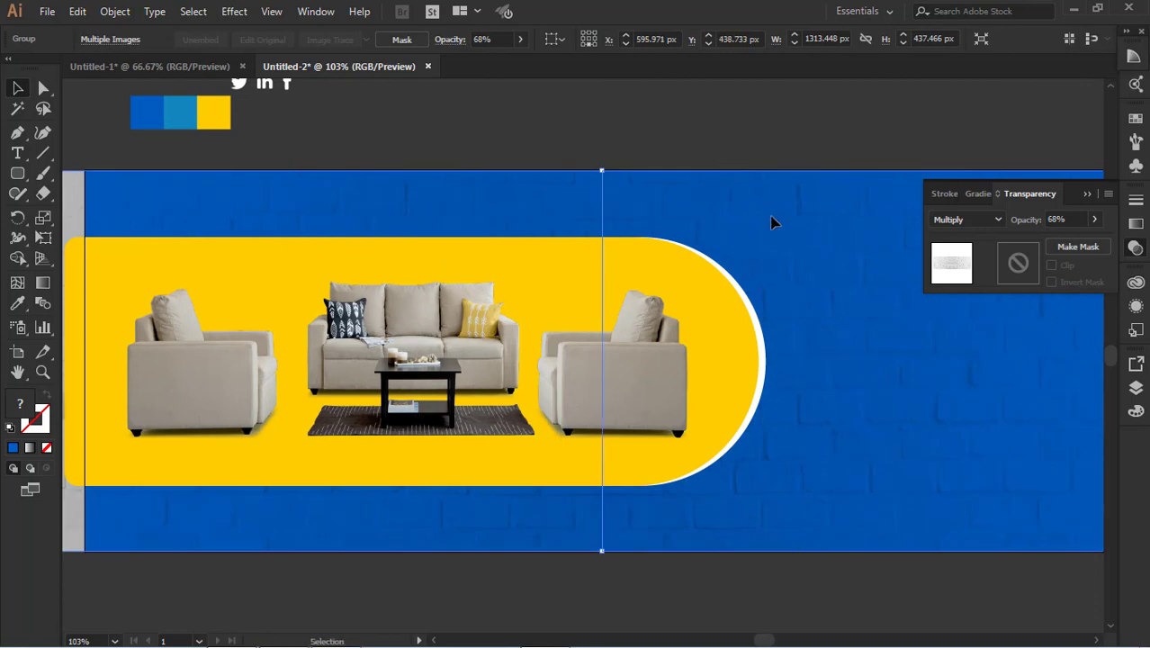
key(ctrl+[)
click(749, 159)
Add a gradient mesh point to the blue background right of the yellow panel and color it with the lighter blue palette swatch.
click(845, 317)
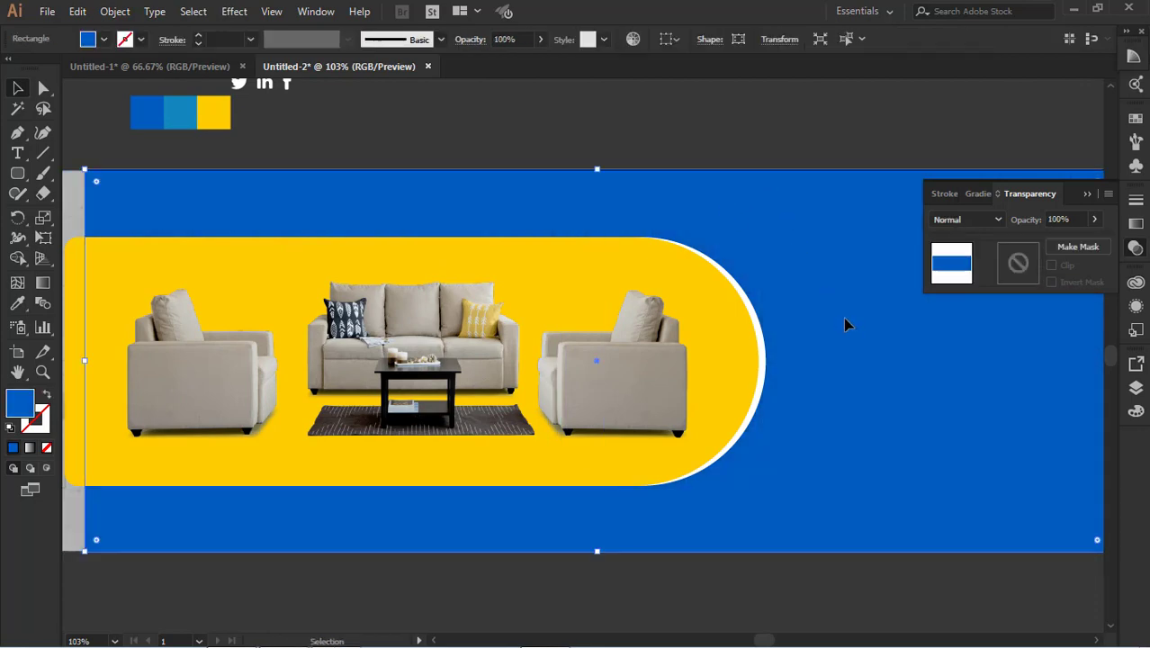
click(18, 283)
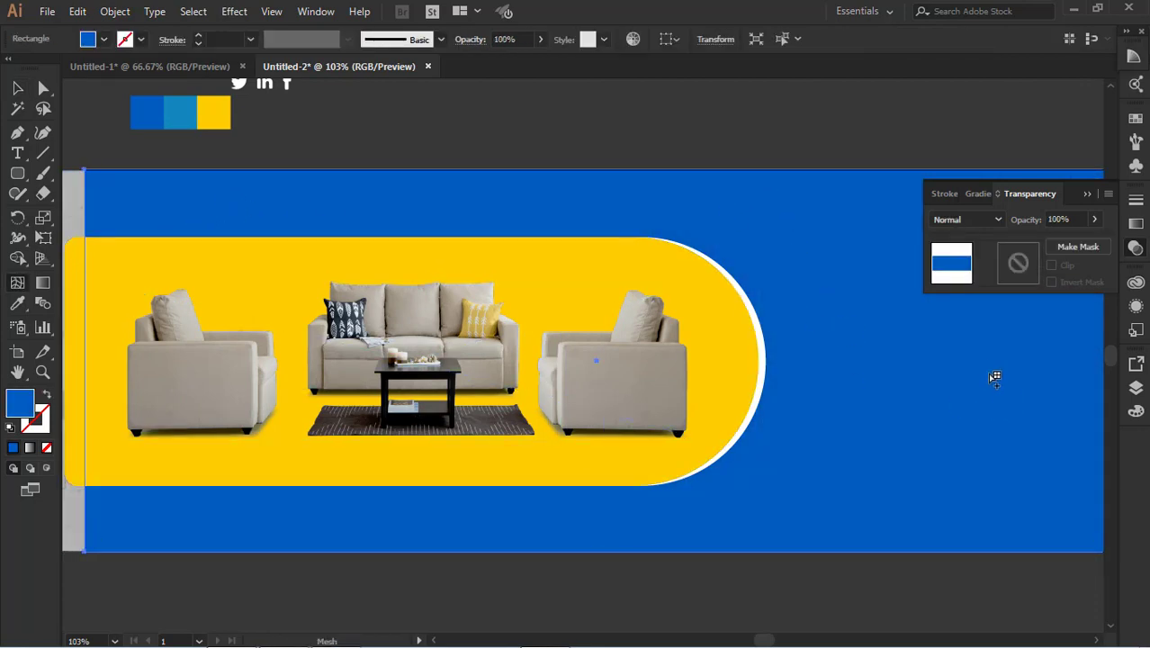
click(942, 364)
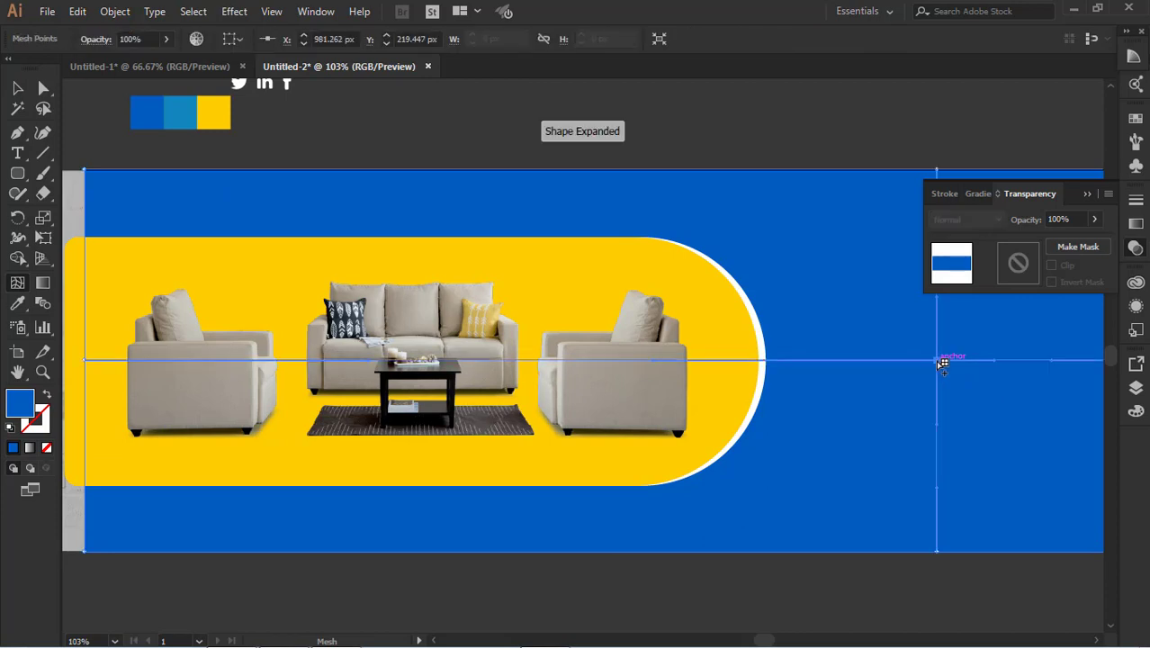
click(19, 303)
click(182, 105)
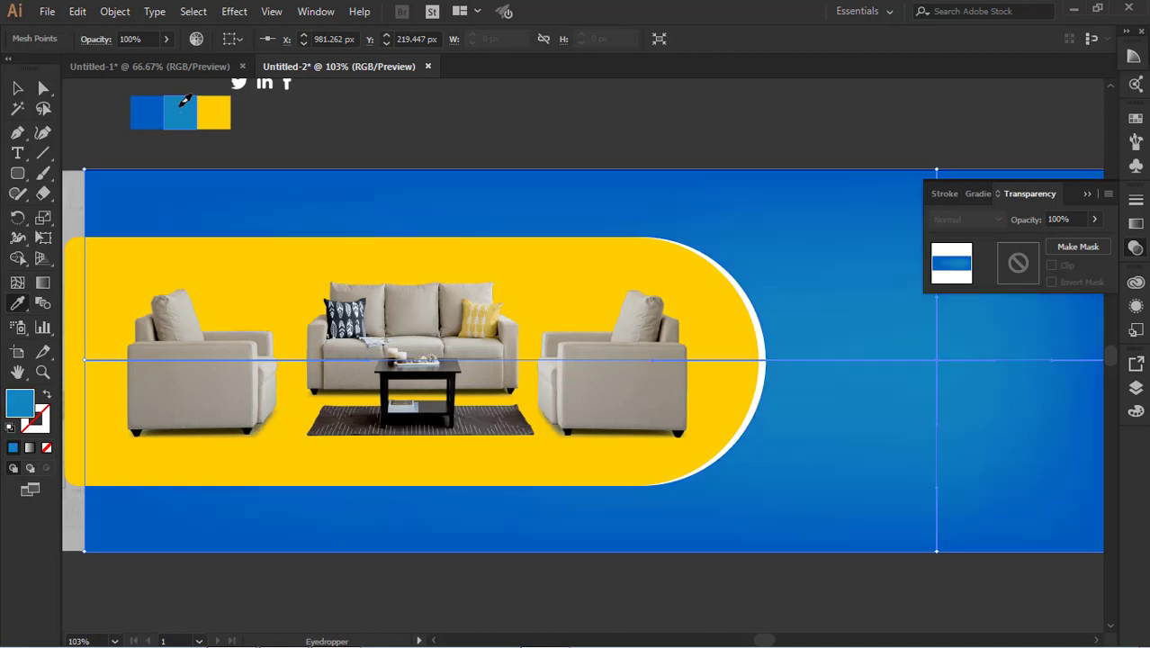
Send the blue mesh background behind the brick texture image.
click(19, 90)
click(398, 142)
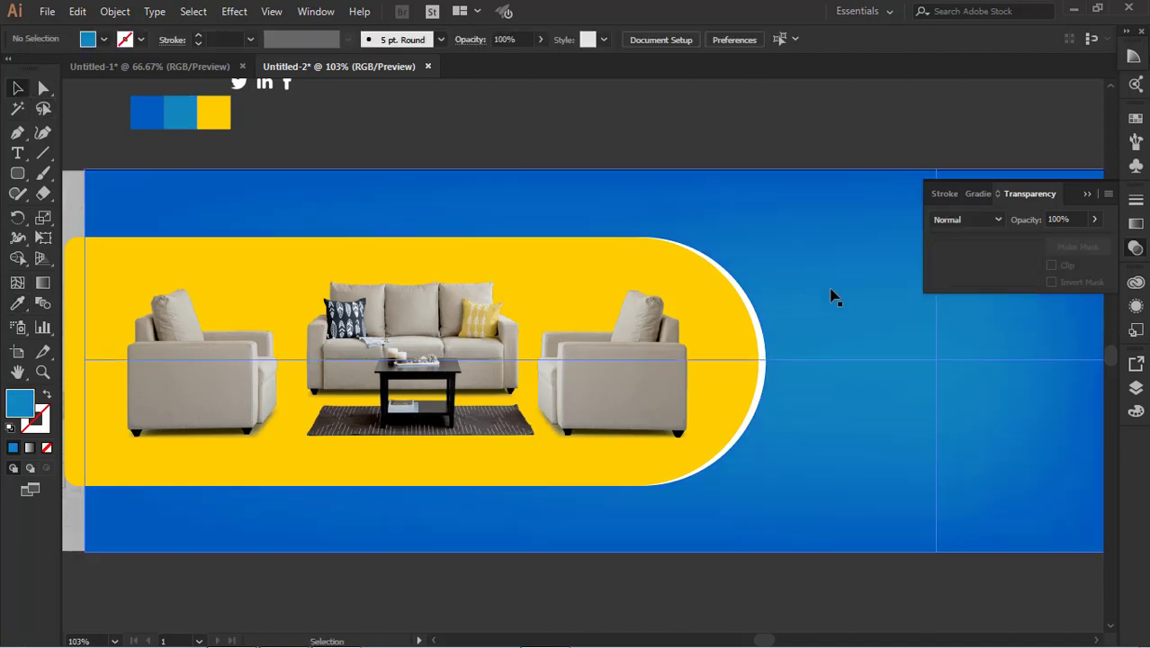
click(777, 255)
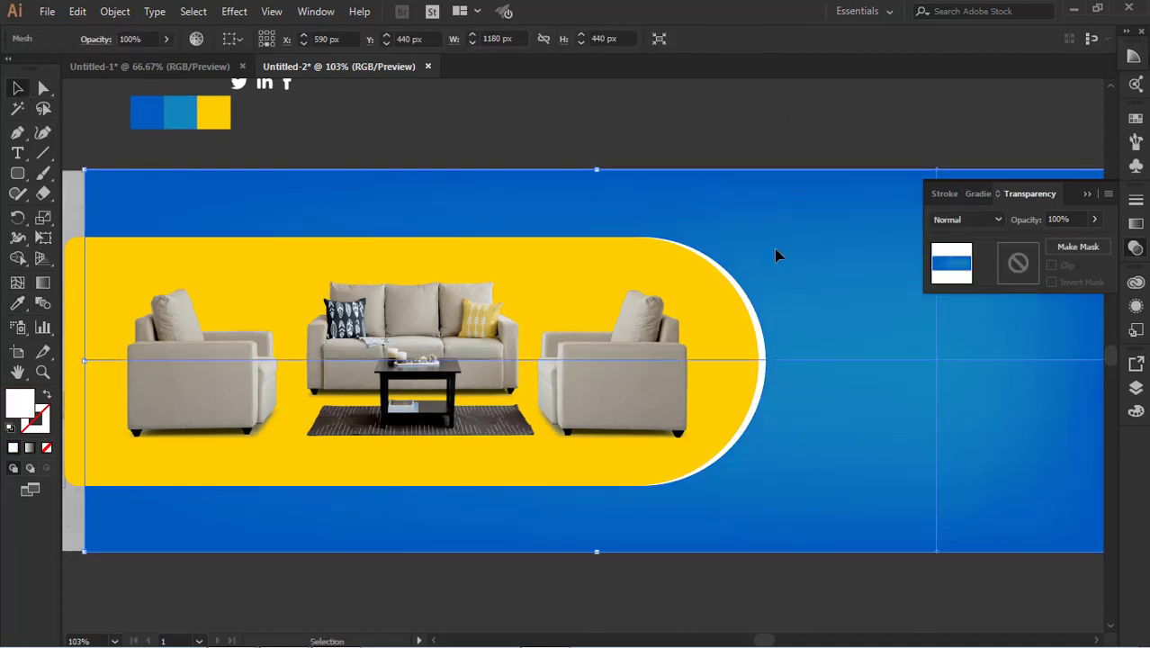
click(923, 103)
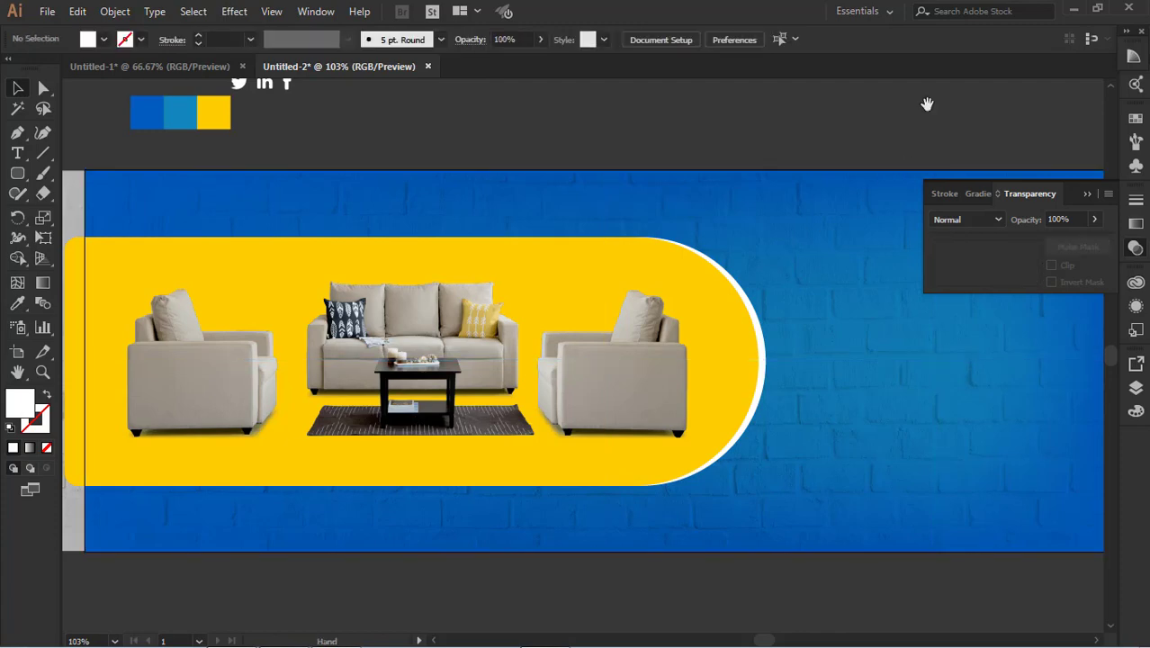
Move the "The Best FURNITURES" heading and its tagline onto the blue area to the right of the yellow panel.
drag(924, 103, 562, 169)
click(831, 142)
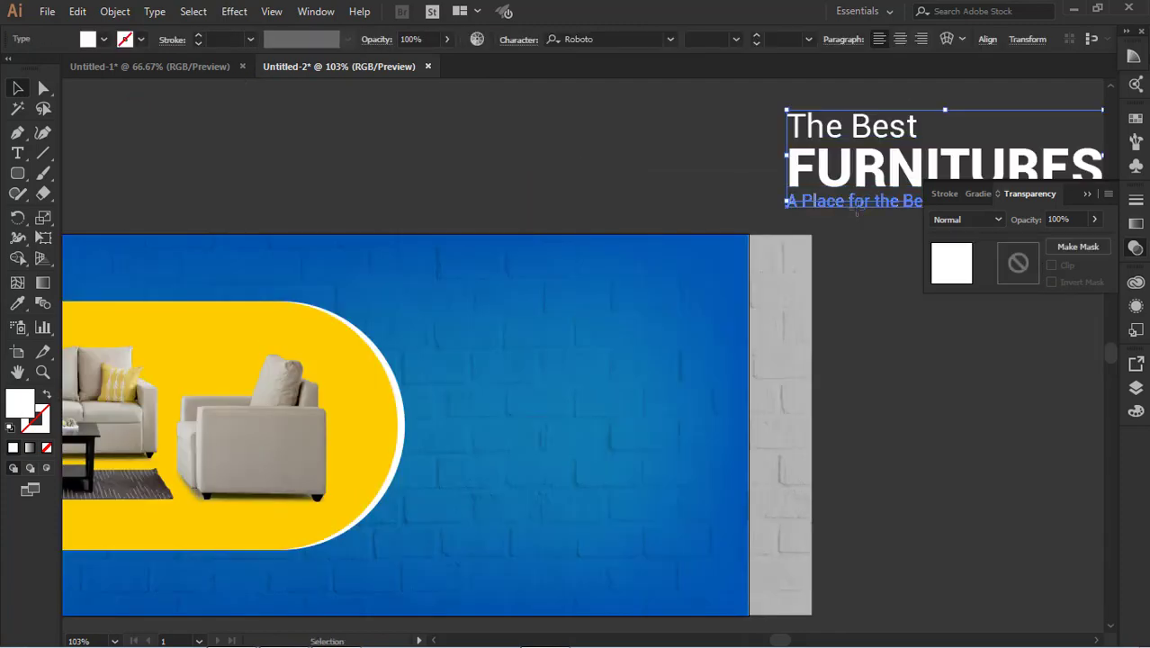
click(873, 202)
click(575, 133)
click(894, 126)
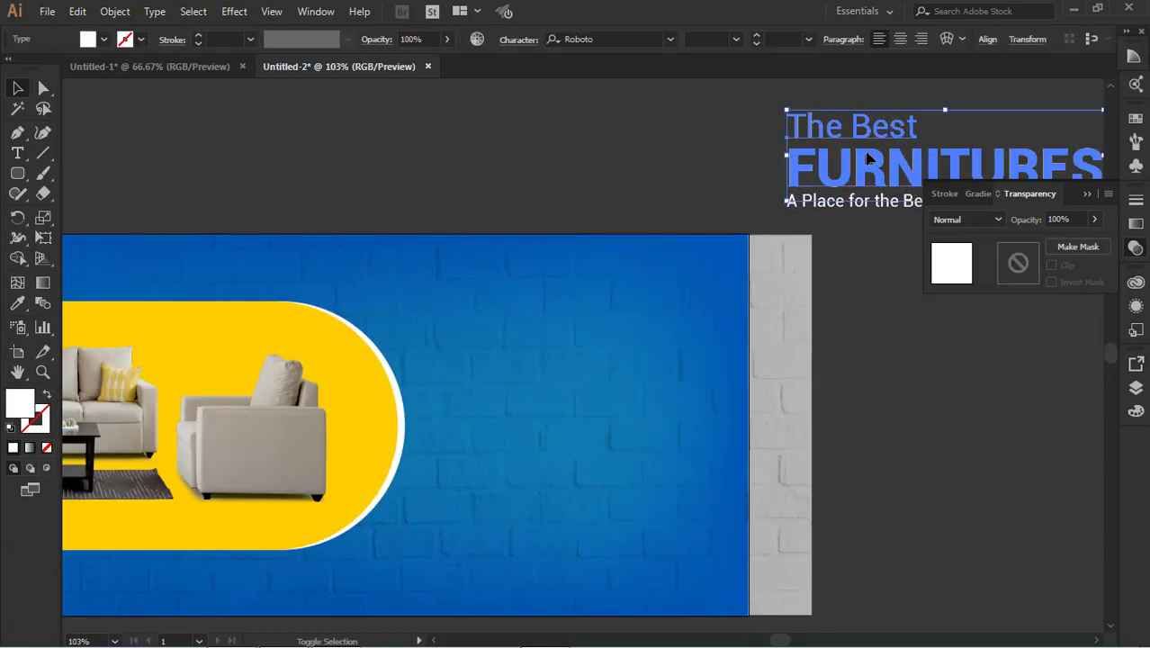
shift+click(855, 202)
drag(891, 136, 502, 417)
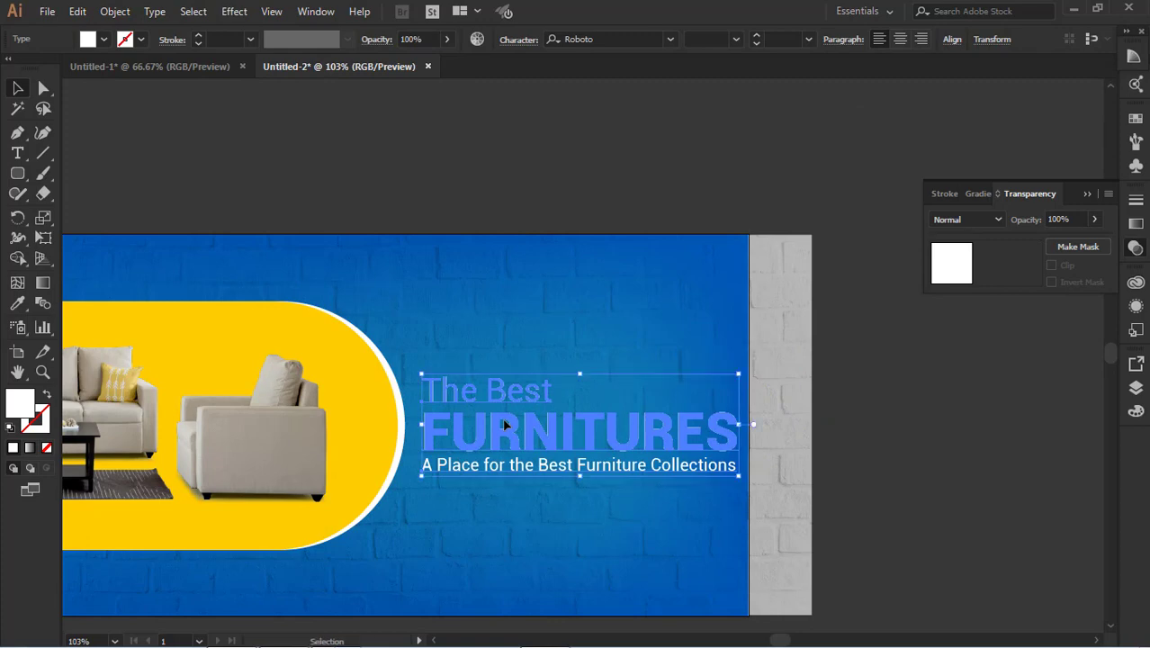
click(869, 501)
Nudge the yellow panel and its white rim left, away from the heading text.
scroll(680, 354, left, 6)
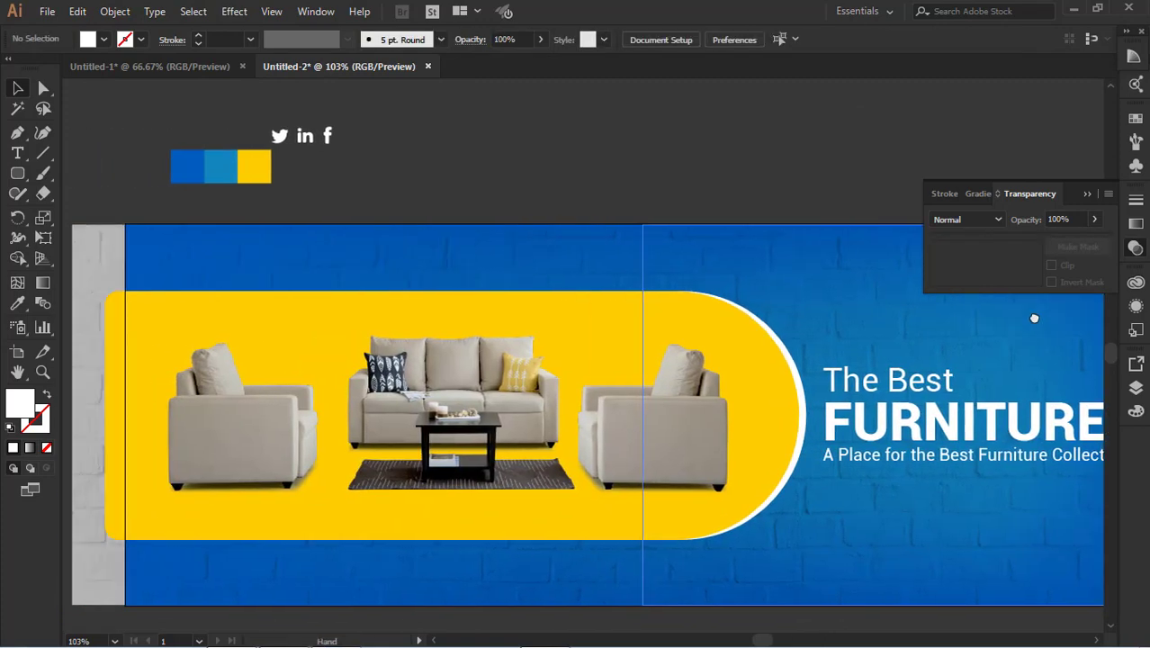
click(791, 457)
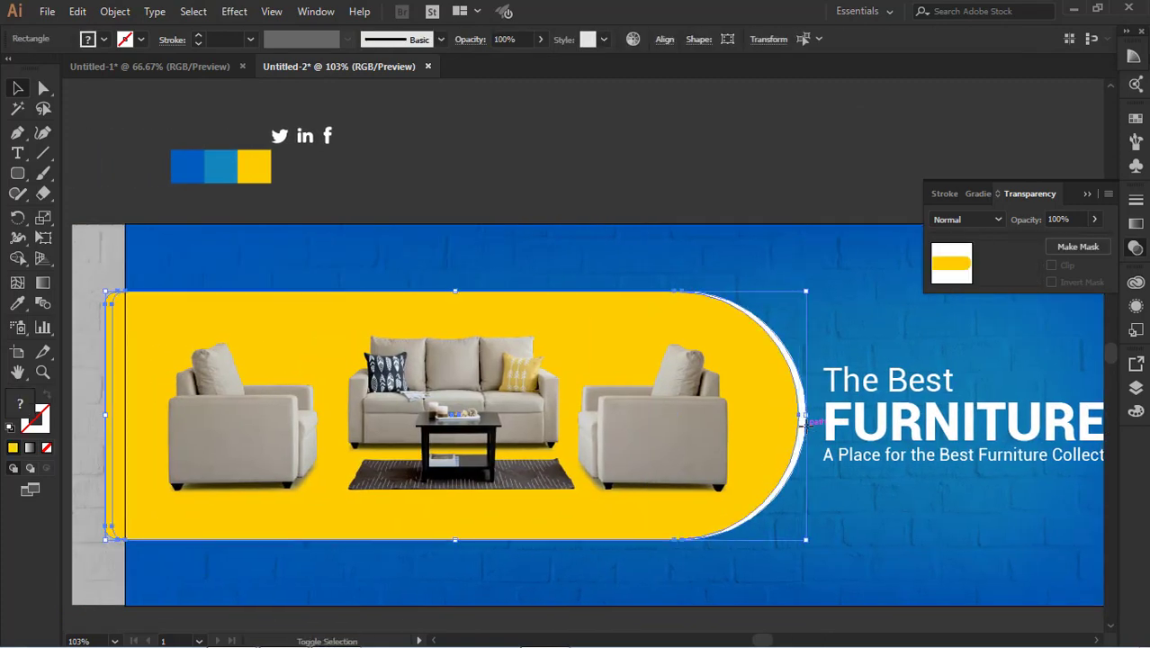
key(shift+Left)
key(shift+Left)
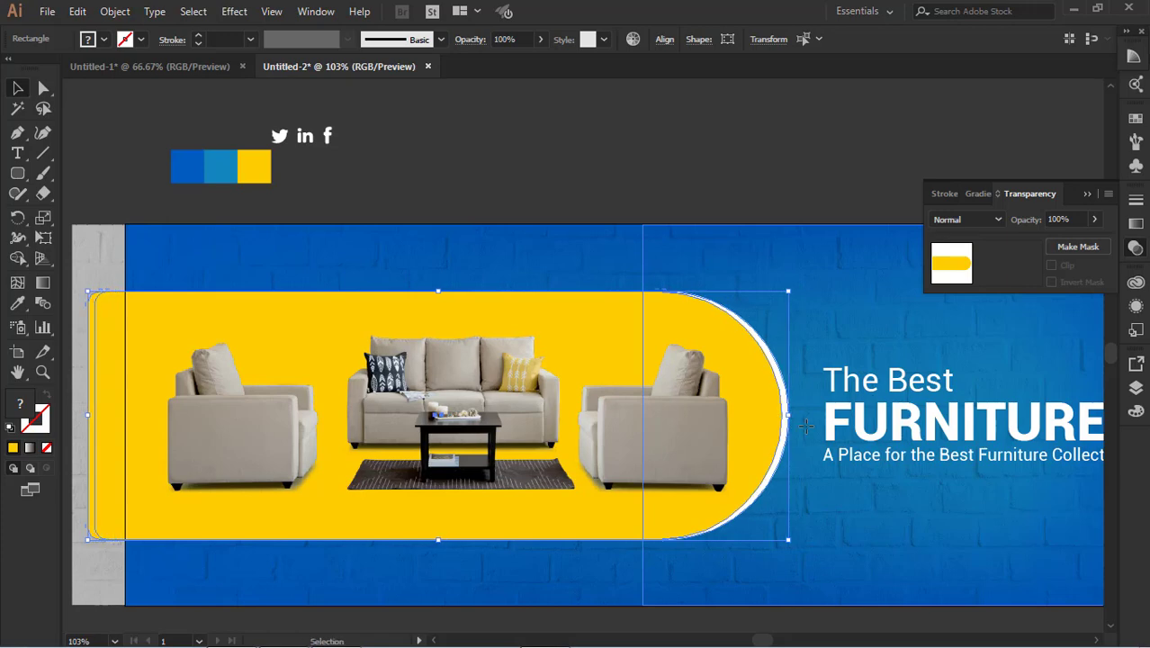
key(Left)
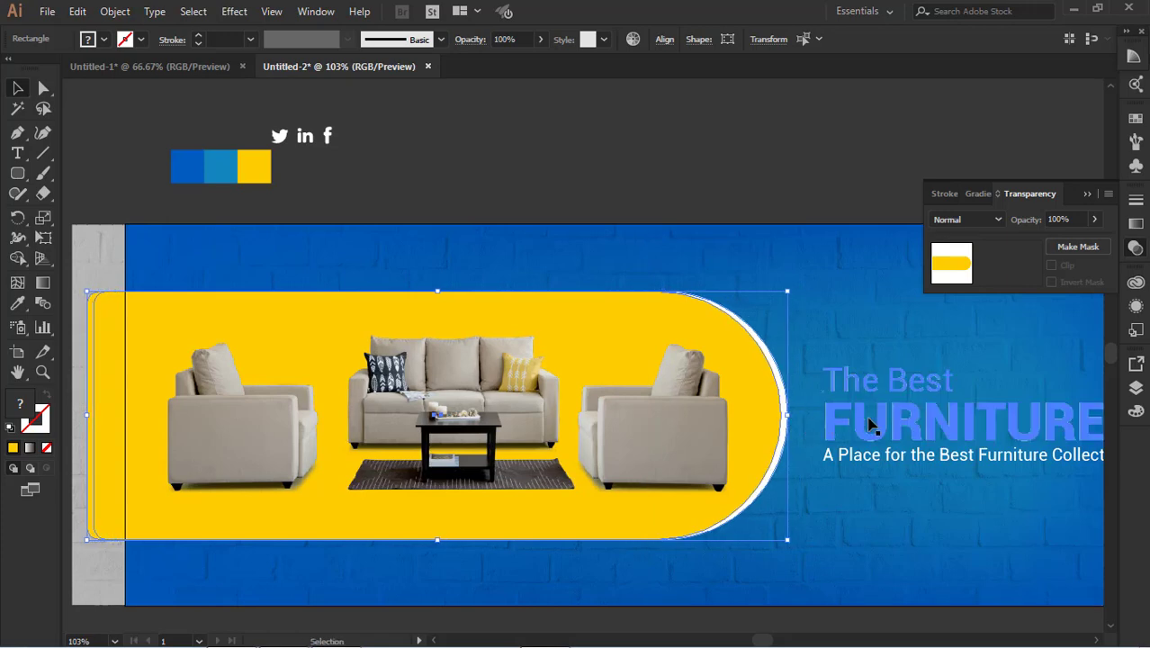
Nudge the heading text slightly left, and shift the sofa set image left within the yellow panel.
click(873, 457)
key(shift+Left)
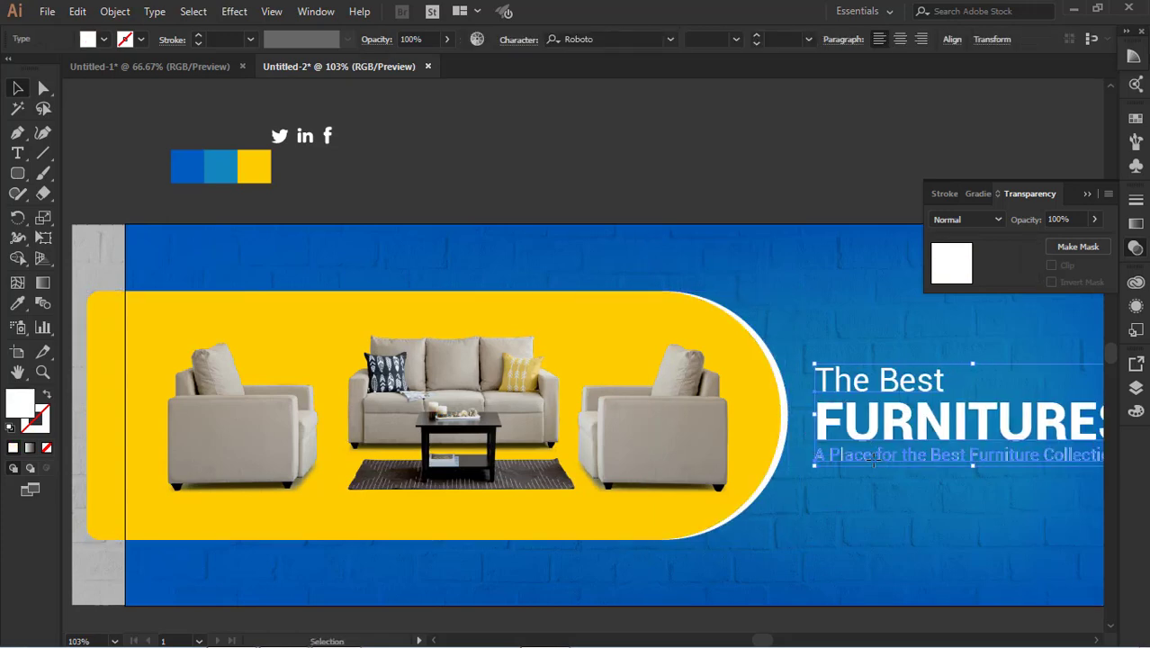
click(747, 431)
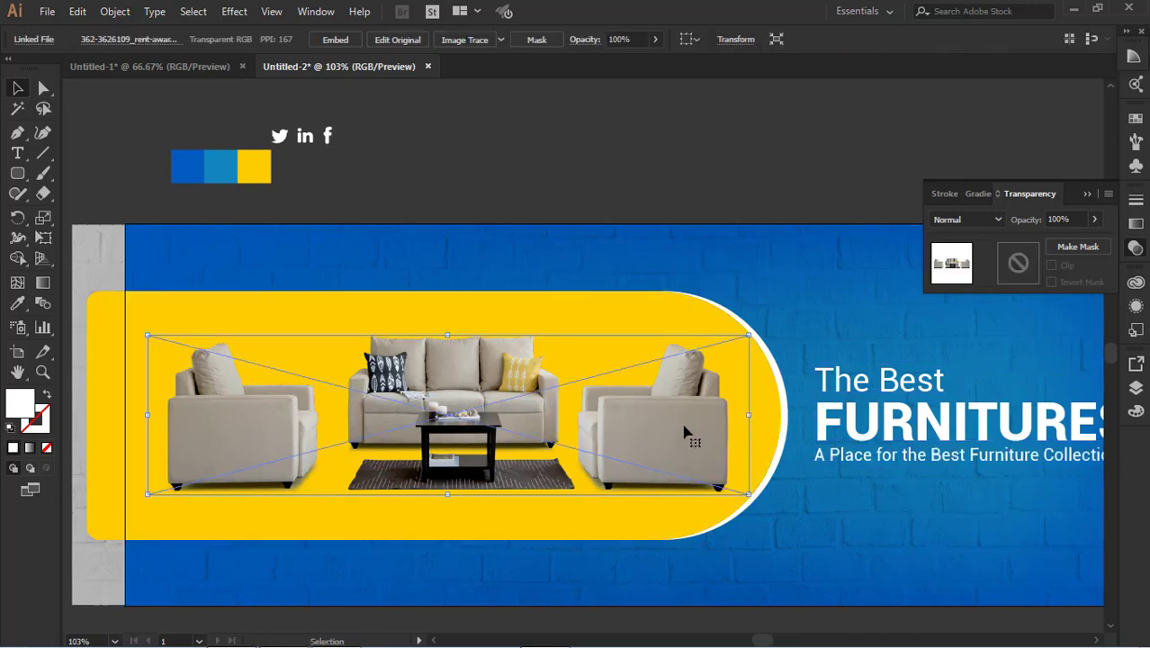
key(shift+Left)
key(shift+Left)
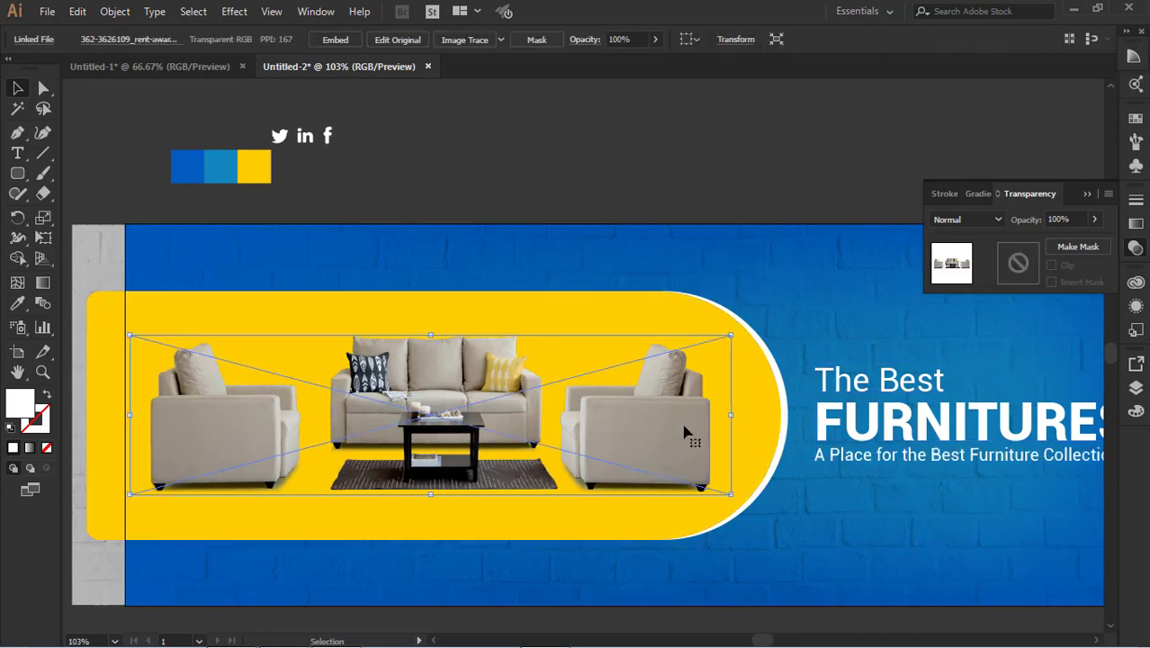
Shift the yellow panel together with its white rim one more large nudge to the left.
click(777, 424)
shift+click(780, 424)
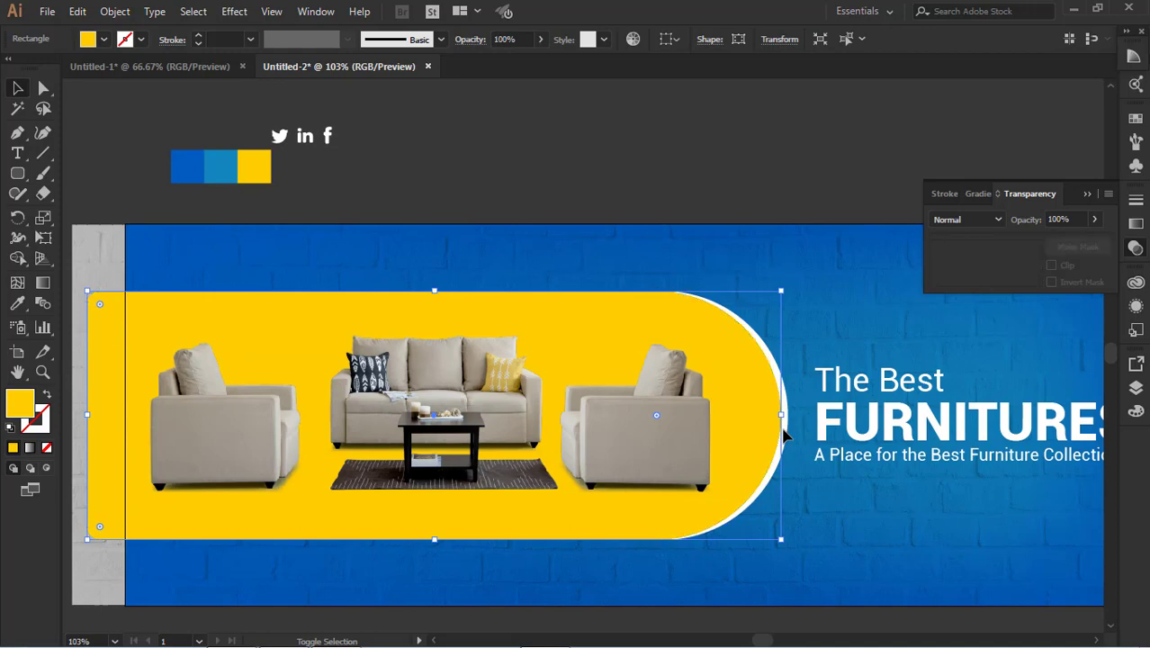
click(779, 418)
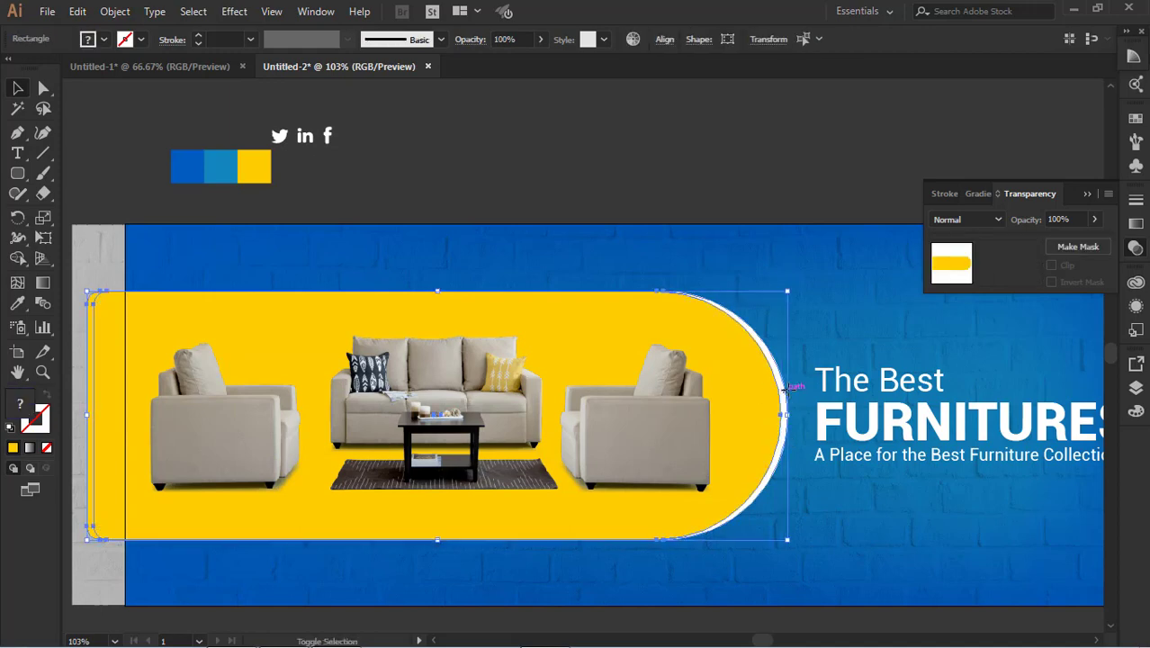
key(shift+Left)
click(784, 207)
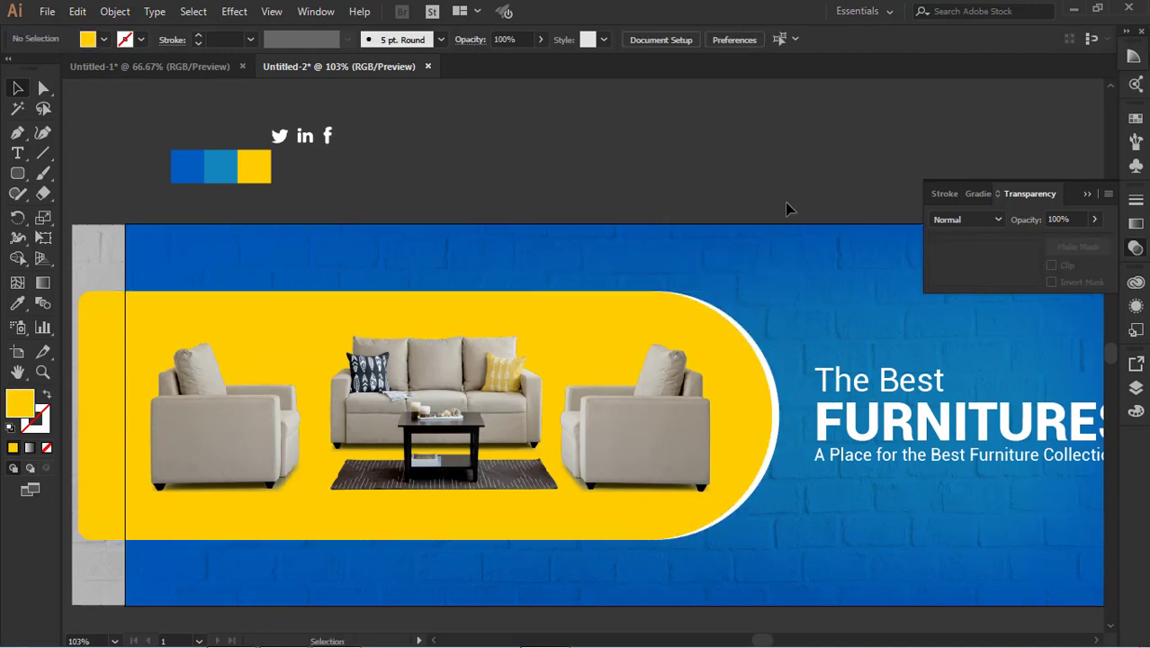
Fine-tune the heading and tagline farther left to balance them between the panel's rounded end and the banner edge.
drag(825, 416, 593, 370)
click(755, 395)
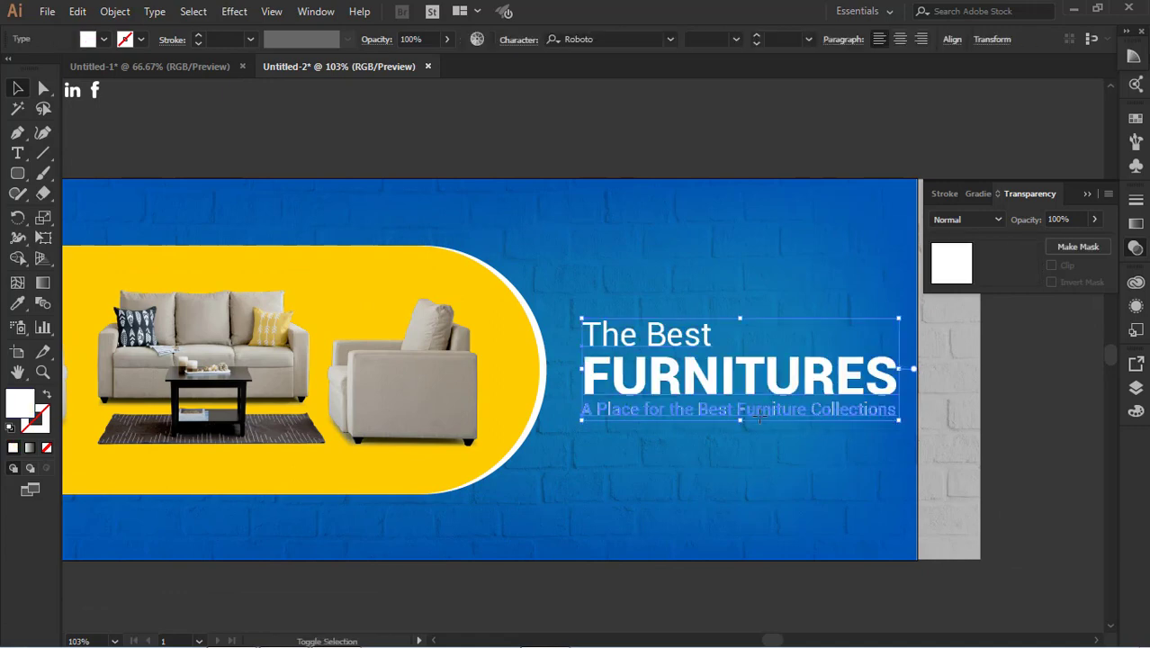
key(shift+Left)
key(shift+Left)
key(Right)
key(Right)
key(Right)
key(Right)
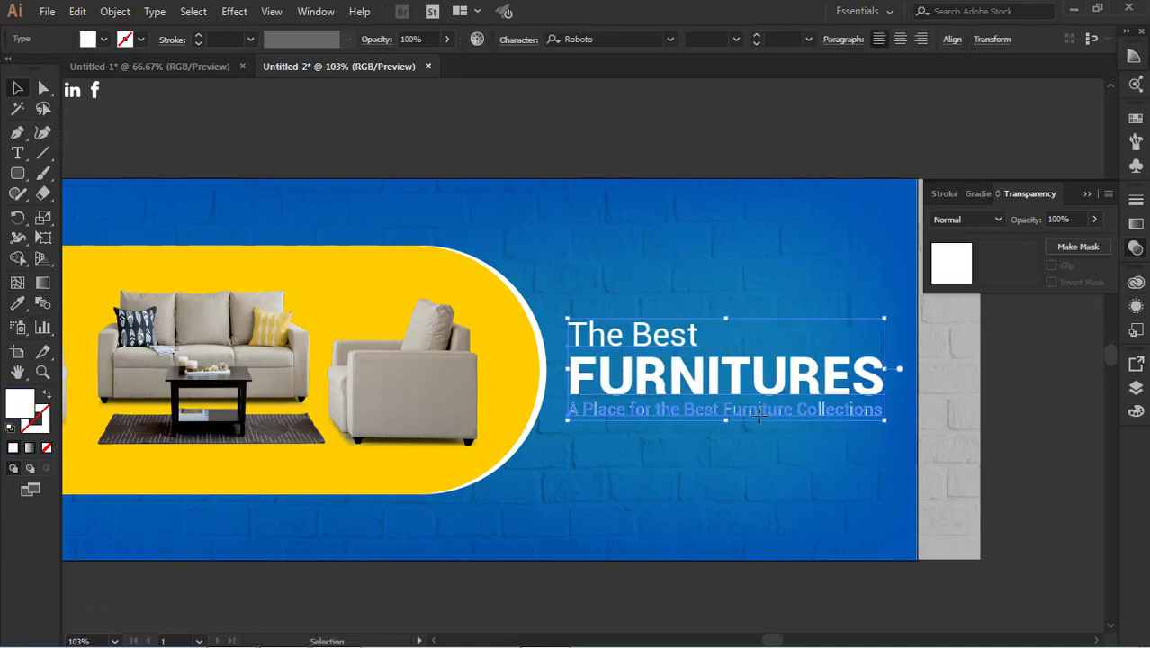
Copy a single brick image from inside the wall texture group and paste it outside the group.
drag(429, 255, 646, 280)
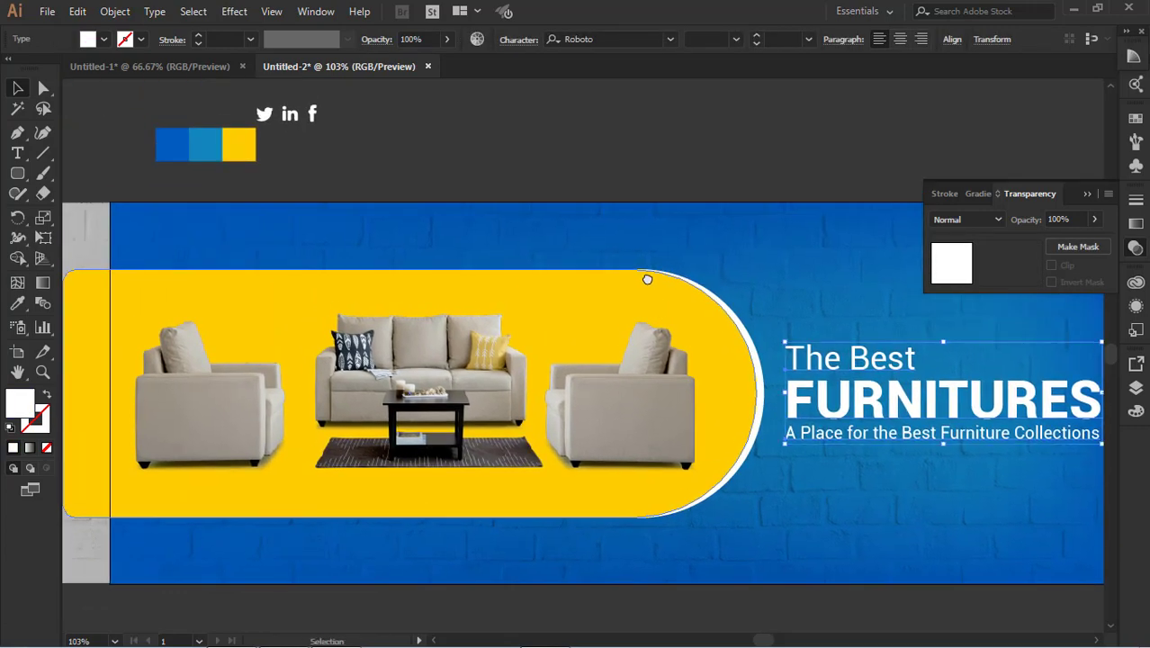
click(827, 531)
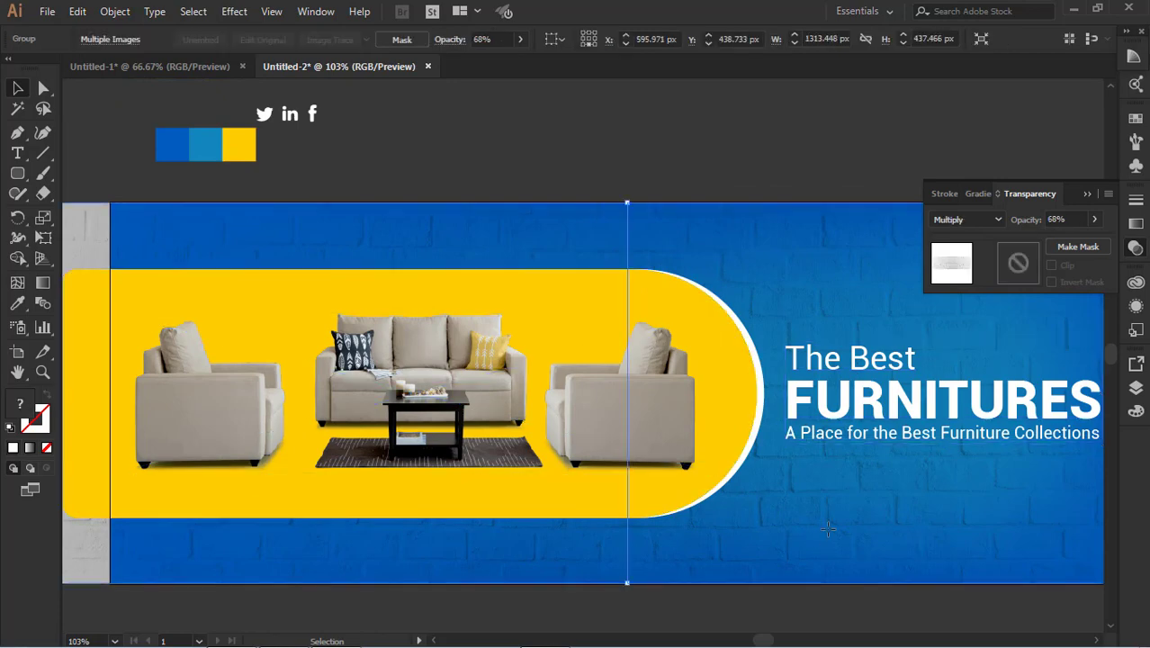
double_click(827, 531)
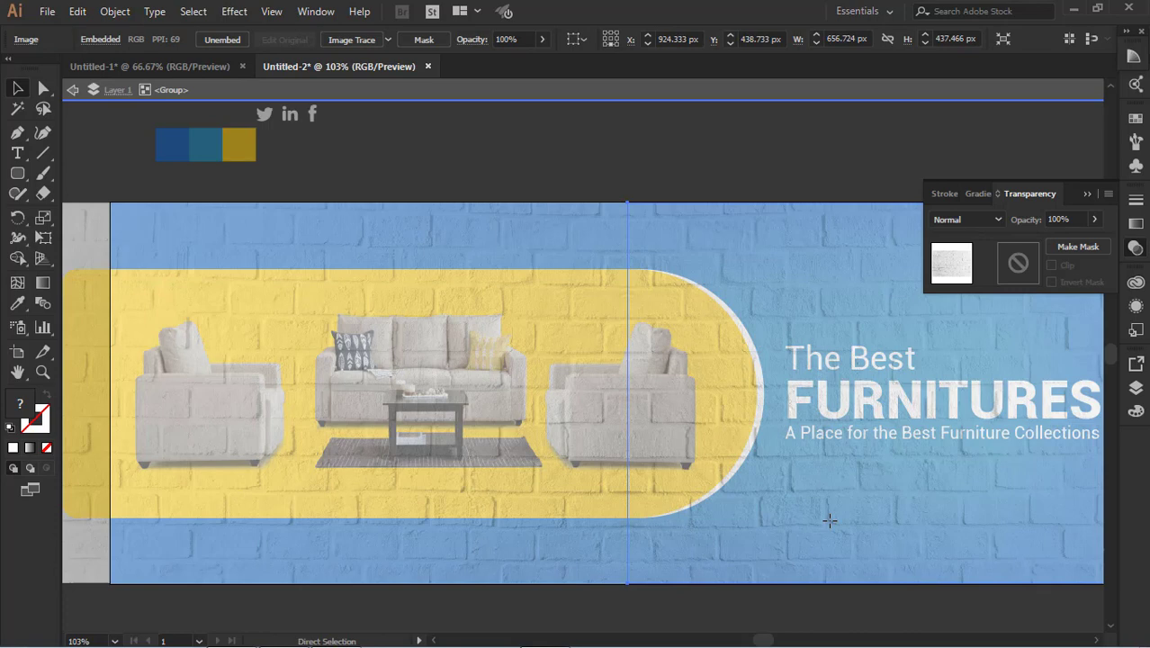
key(v)
click(90, 93)
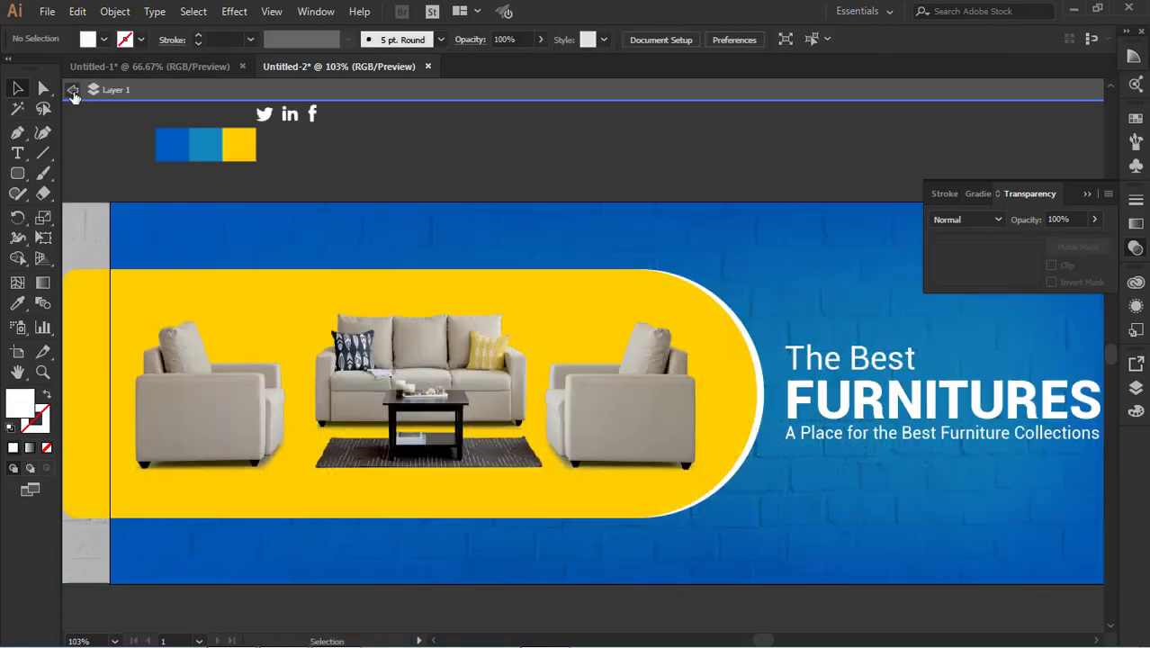
click(735, 343)
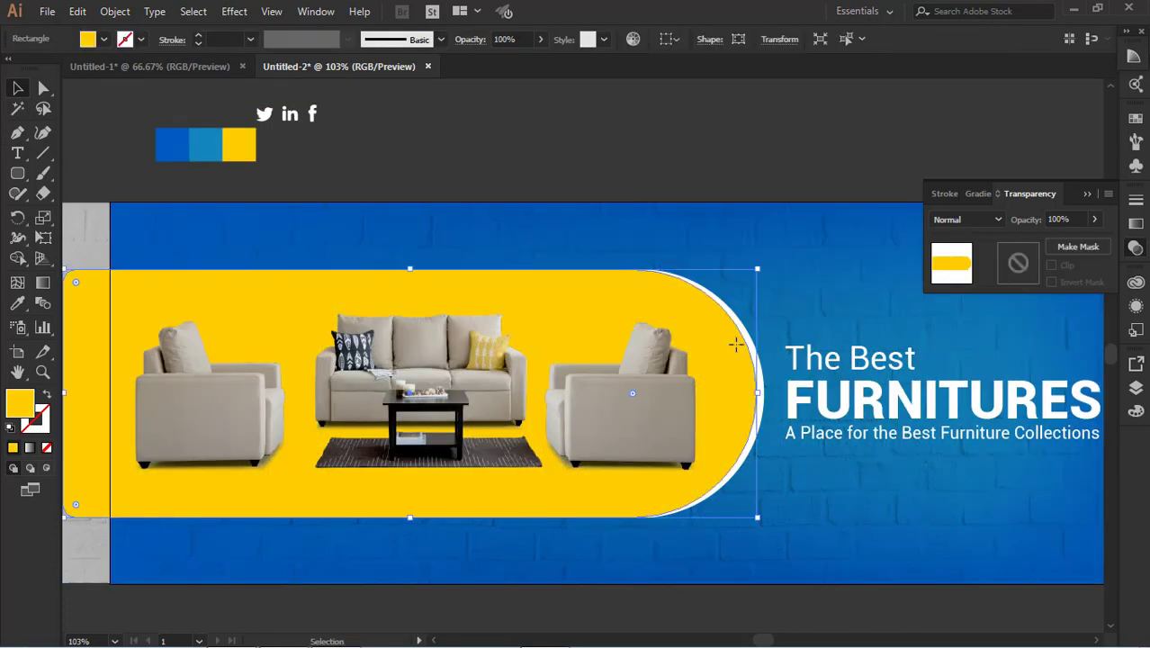
key(a)
key(ctrl+v)
key(v)
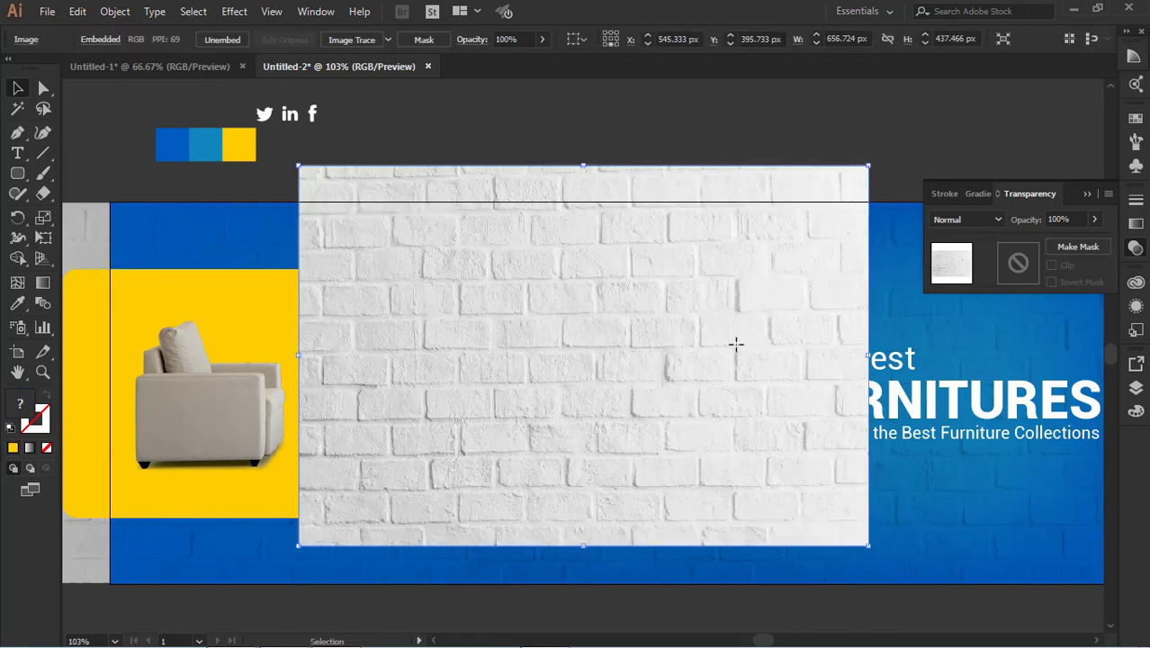
click(642, 140)
Place the pasted brick image over the yellow panel, enlarging it to about 850 × 566 px and shifting it left.
drag(797, 330, 604, 408)
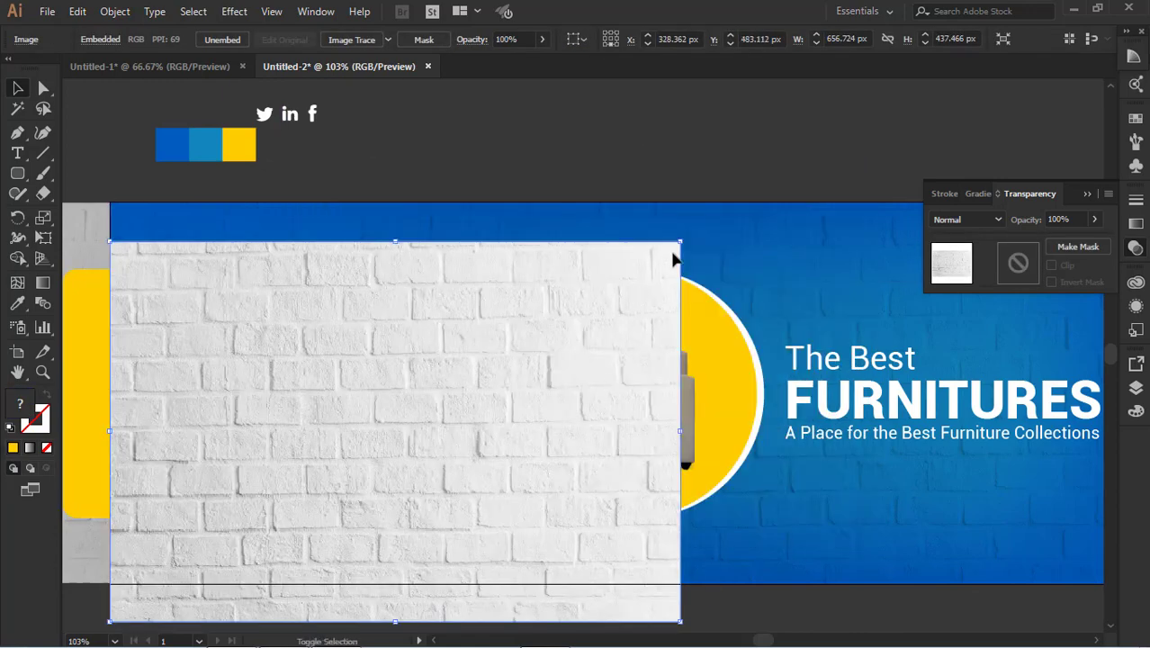
drag(681, 242, 762, 191)
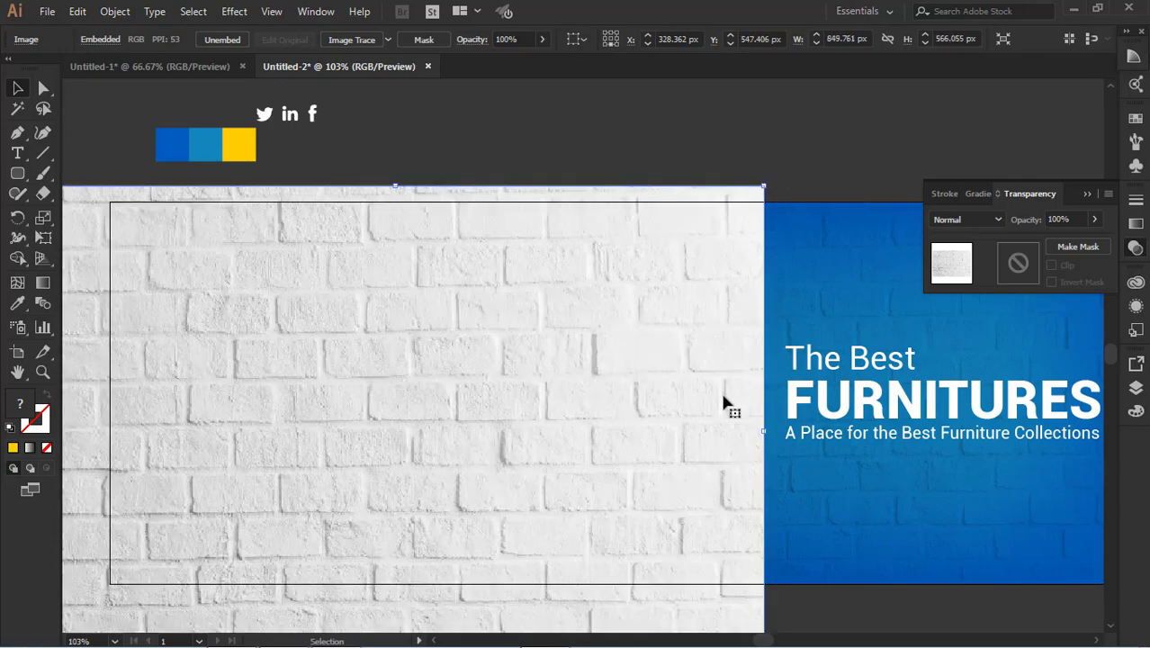
drag(726, 403, 623, 403)
Bring the yellow panel in front of the pasted brick image and use it as that image's clipping mask.
click(731, 386)
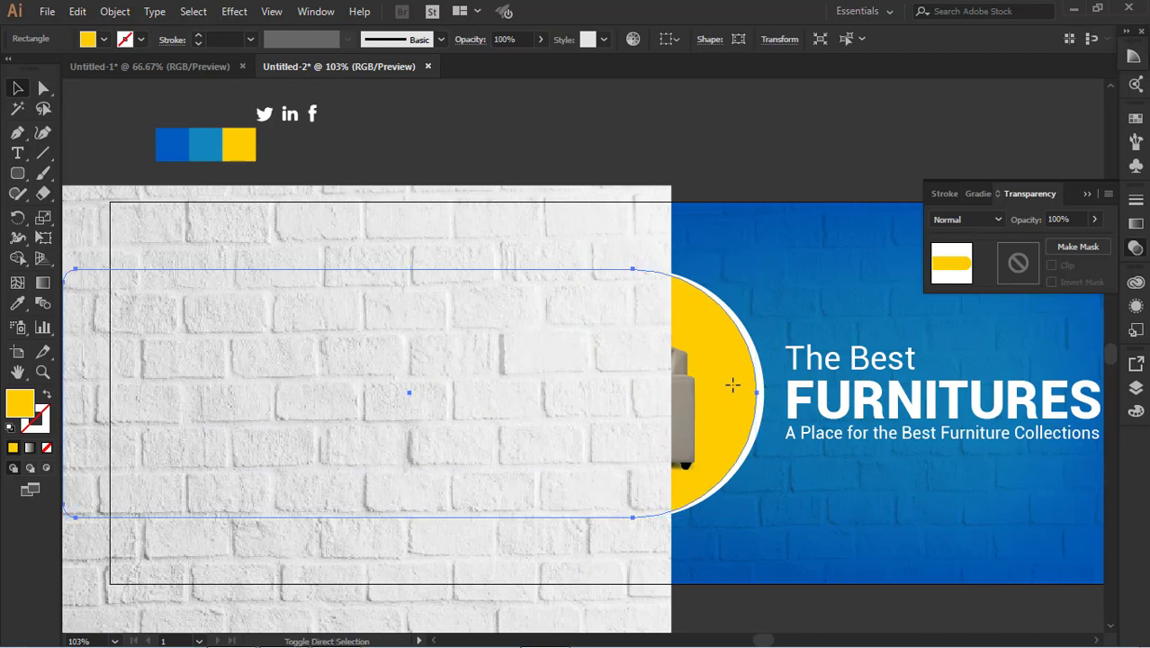
key(ctrl+[)
key(ctrl+])
key(ctrl+])
shift+click(546, 252)
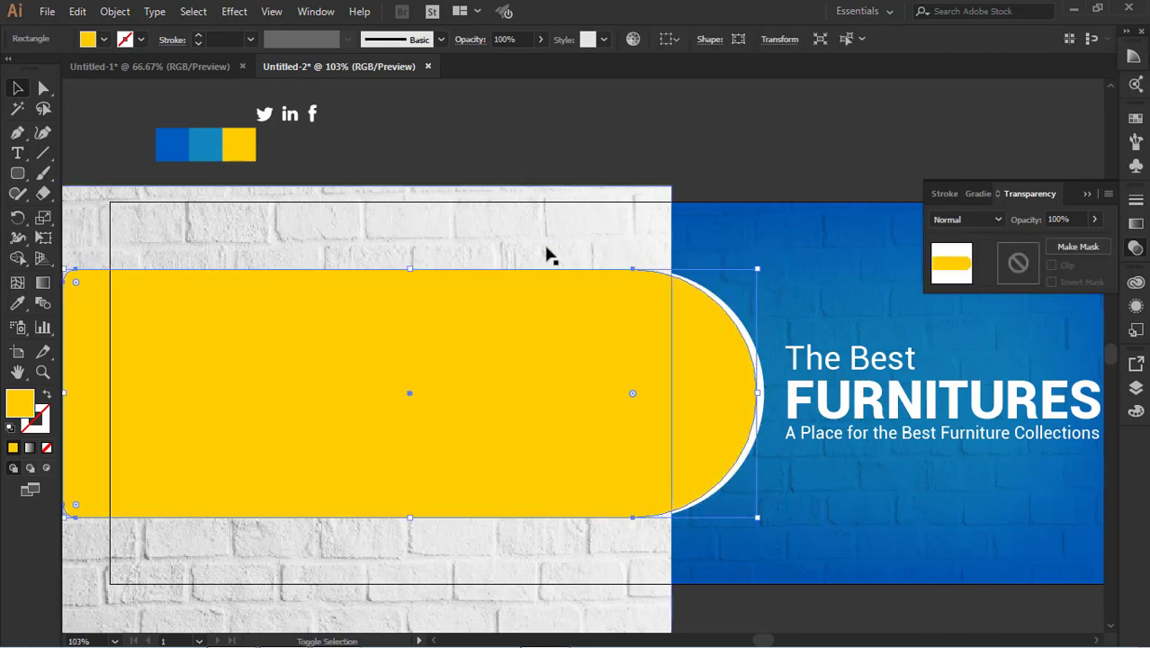
right_click(473, 227)
click(551, 353)
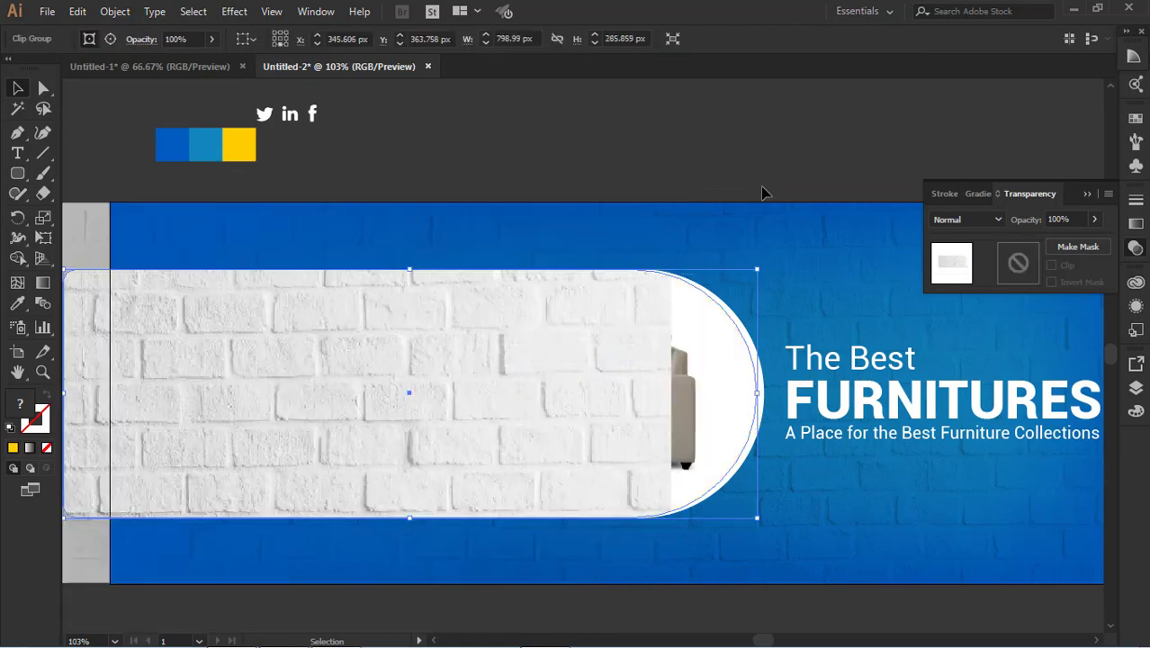
Shift the brick image inside the rounded clip group to the right until it fills the panel's curved end.
double_click(618, 341)
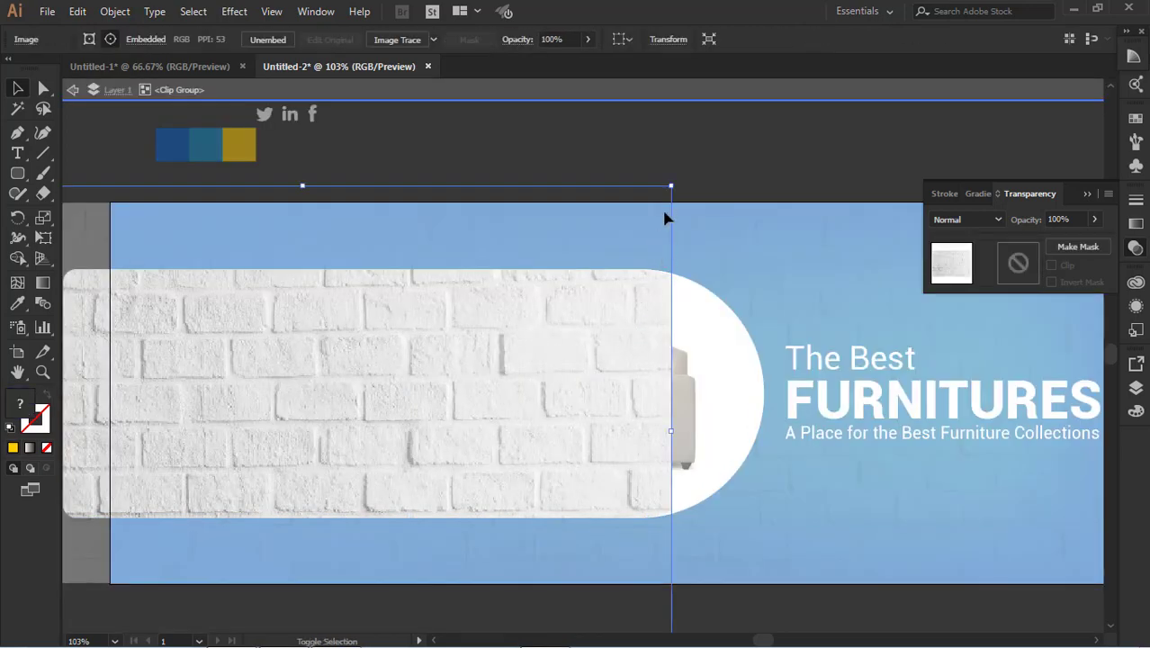
key(shift+Right)
key(shift+Right)
key(shift+Right)
key(shift+Right)
key(shift+Right)
key(shift+Right)
key(shift+Right)
key(shift+Right)
key(shift+Right)
key(shift+Right)
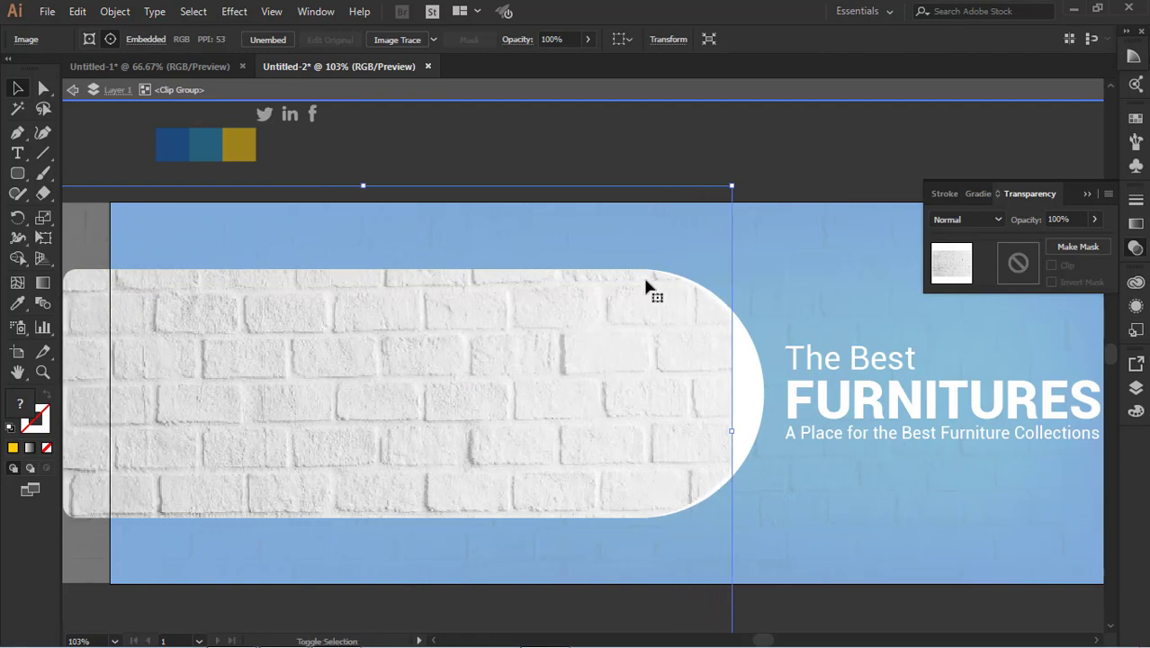
key(shift+Right)
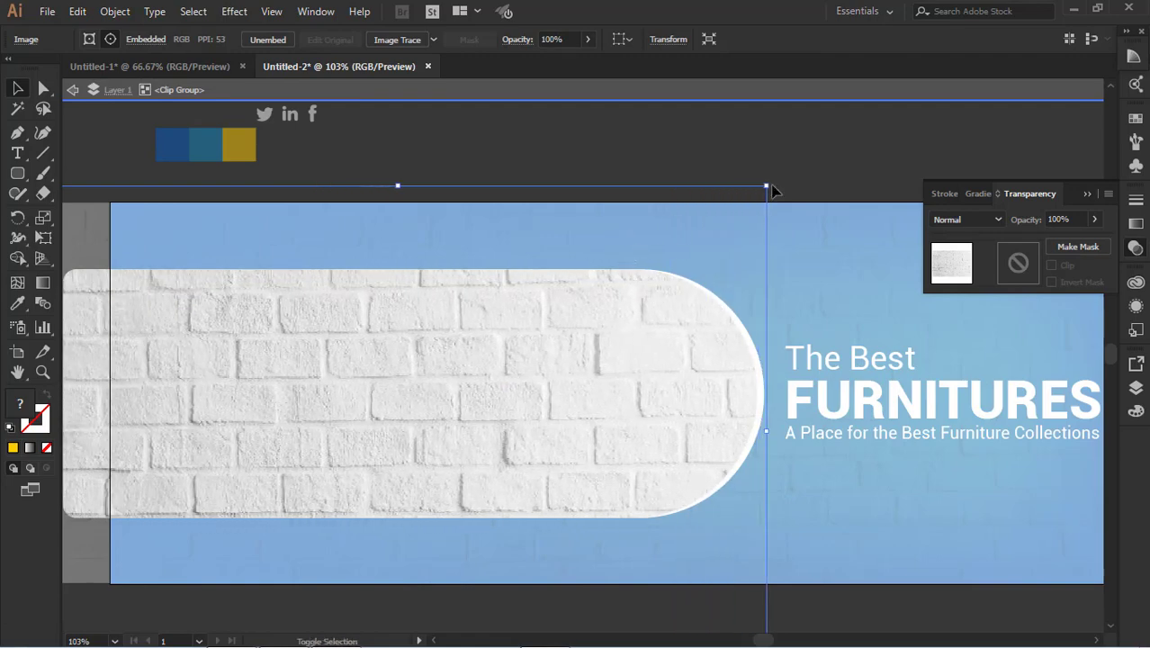
click(597, 169)
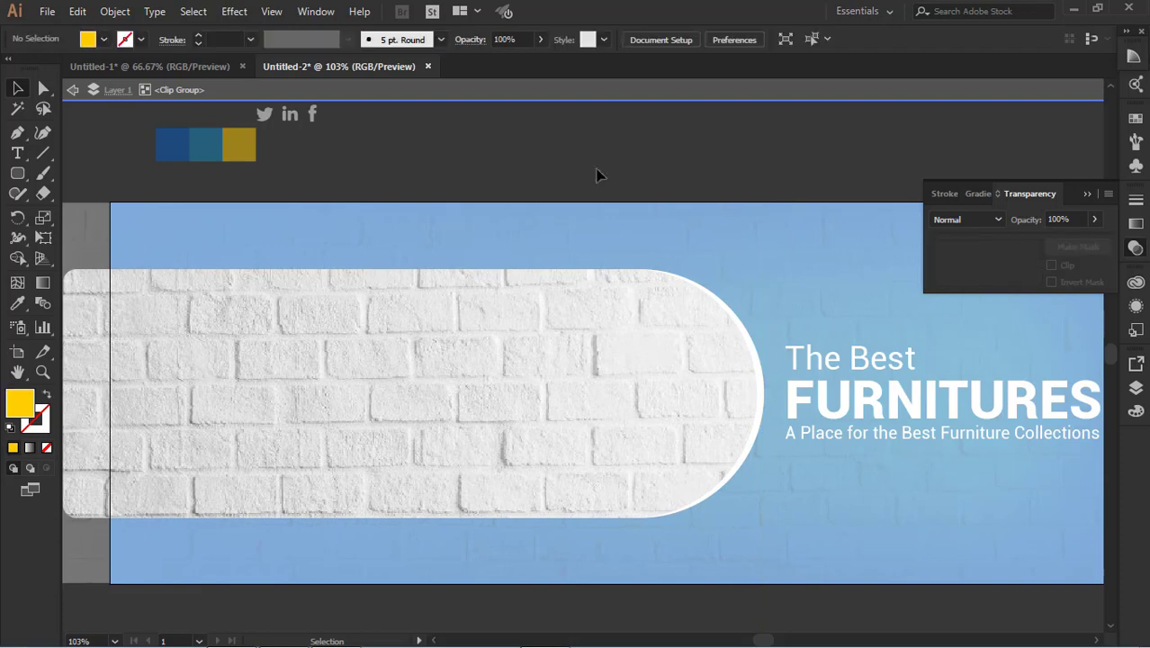
click(75, 92)
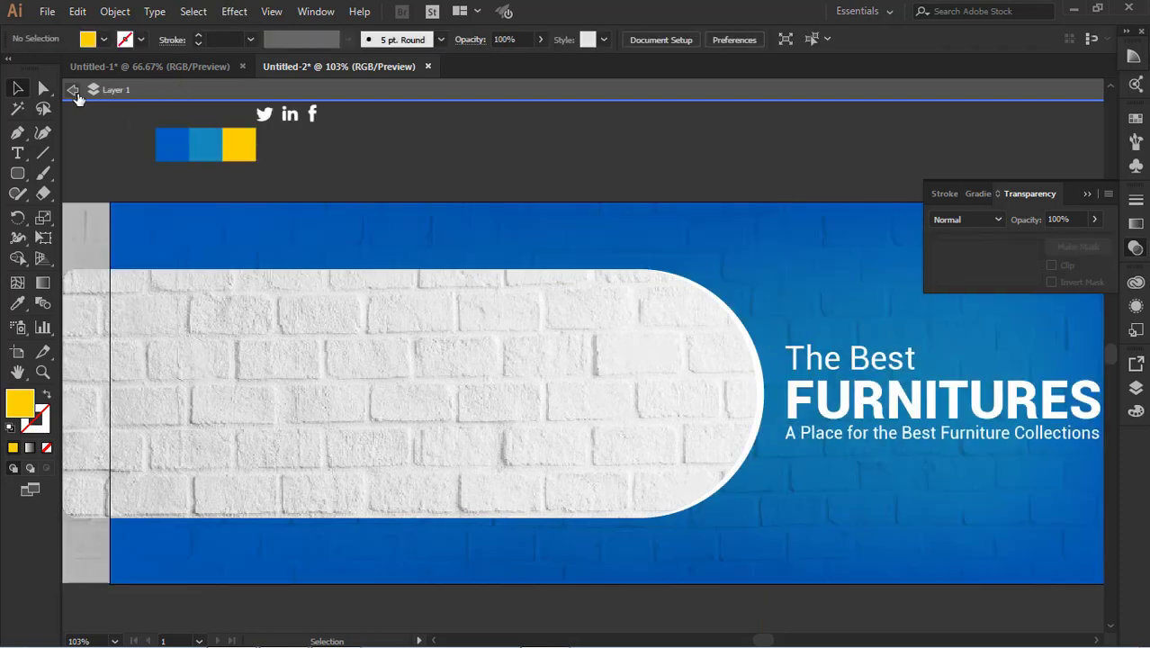
Fill the clip group's rounded clipping shape with yellow sampled from the yellow color swatch.
click(551, 423)
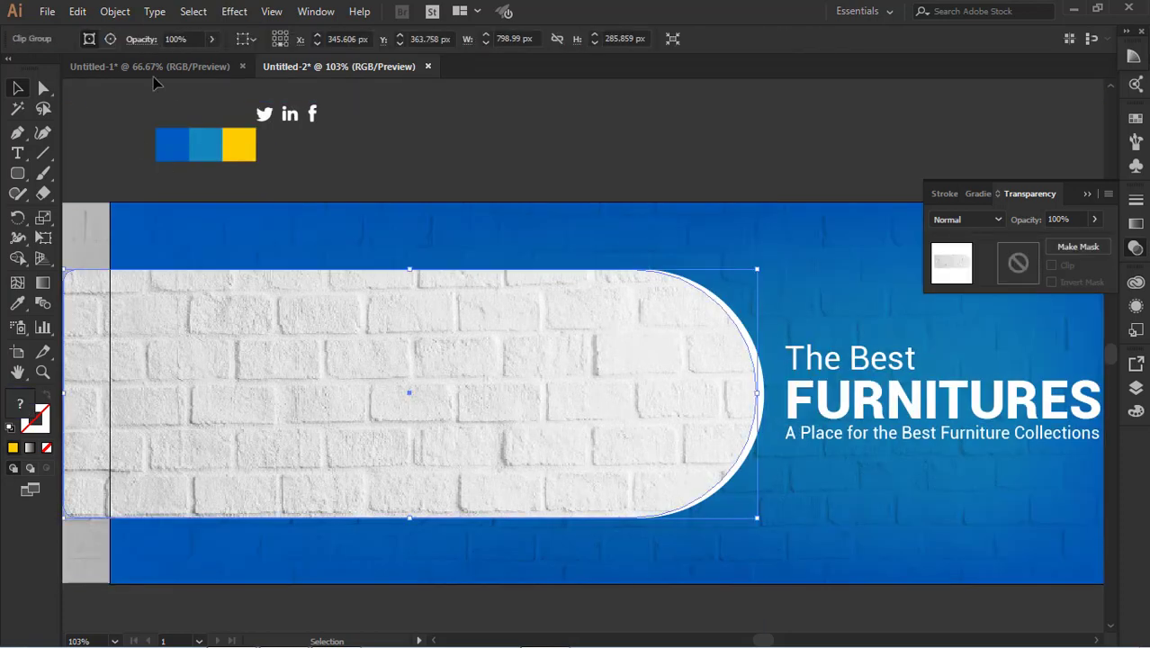
click(113, 40)
click(90, 40)
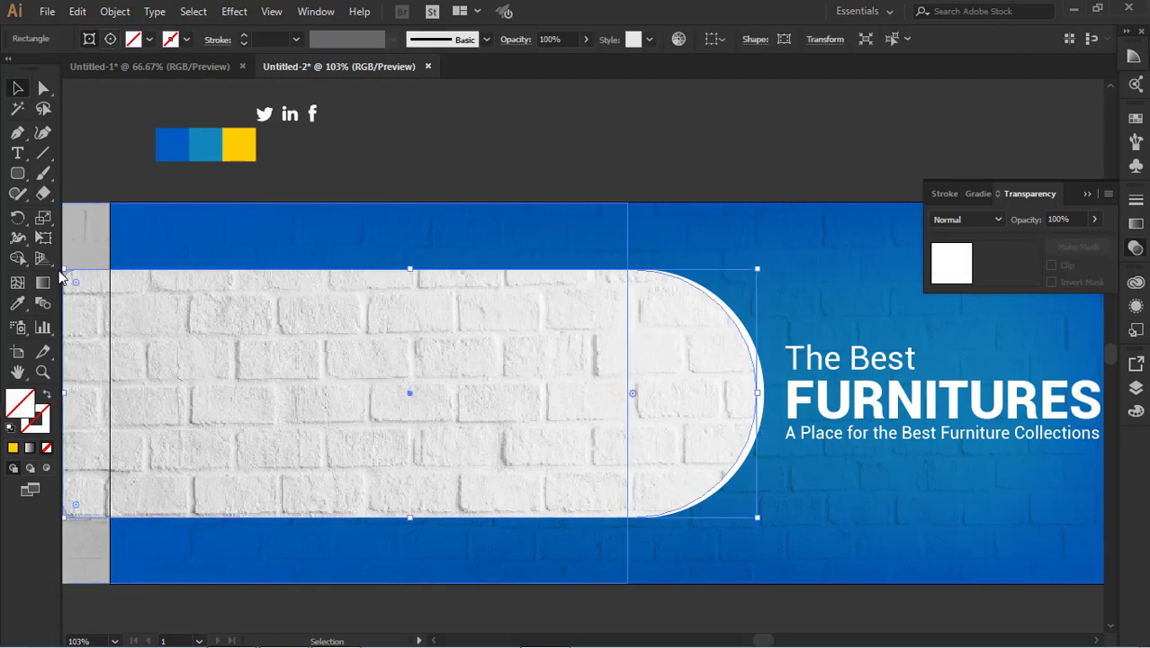
click(18, 303)
click(245, 132)
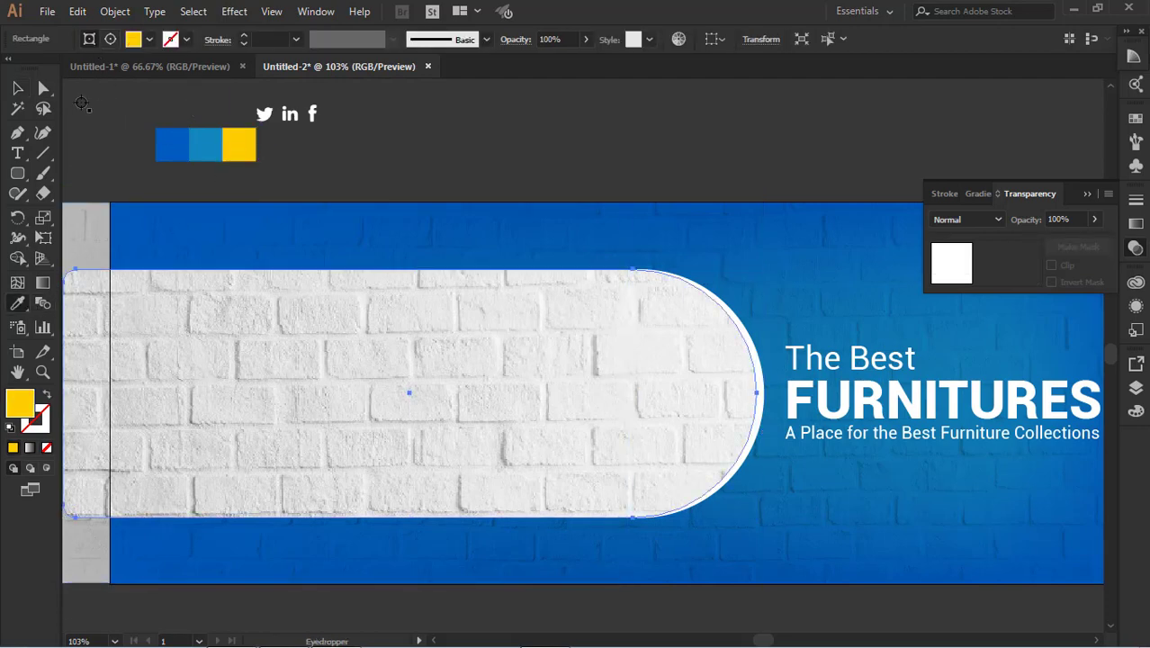
click(17, 89)
click(387, 166)
click(464, 330)
drag(497, 347, 532, 482)
key(ctrl+z)
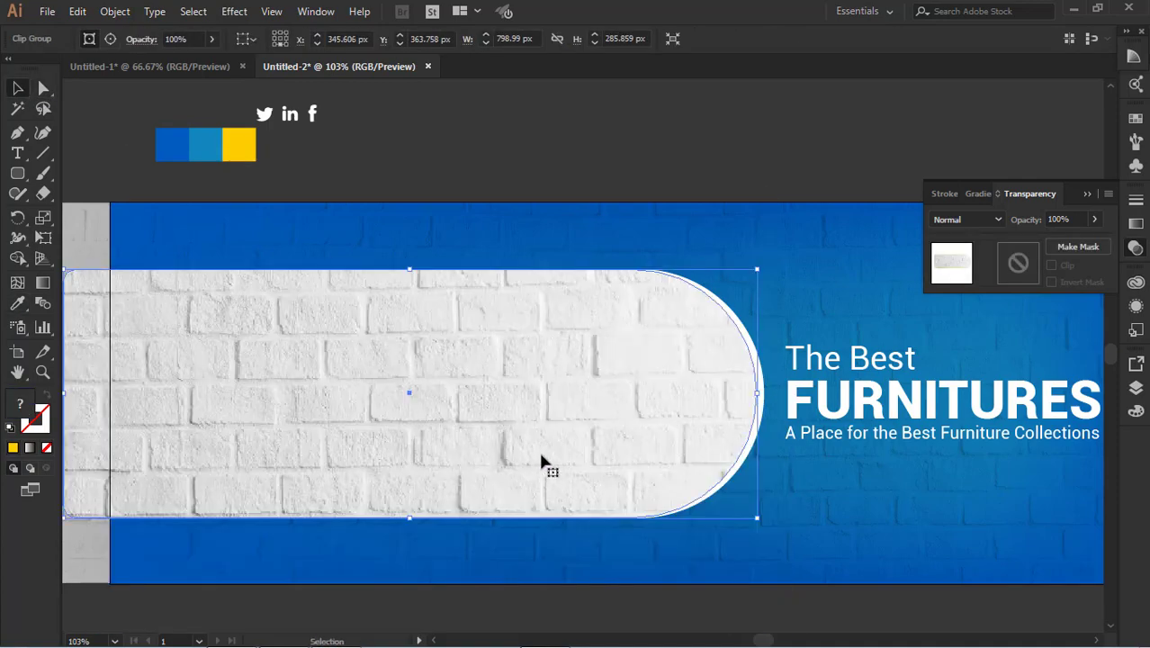
Set the brick image inside the rounded clip group to Multiply blending with 65% opacity, leaving isolation mode when done.
double_click(574, 418)
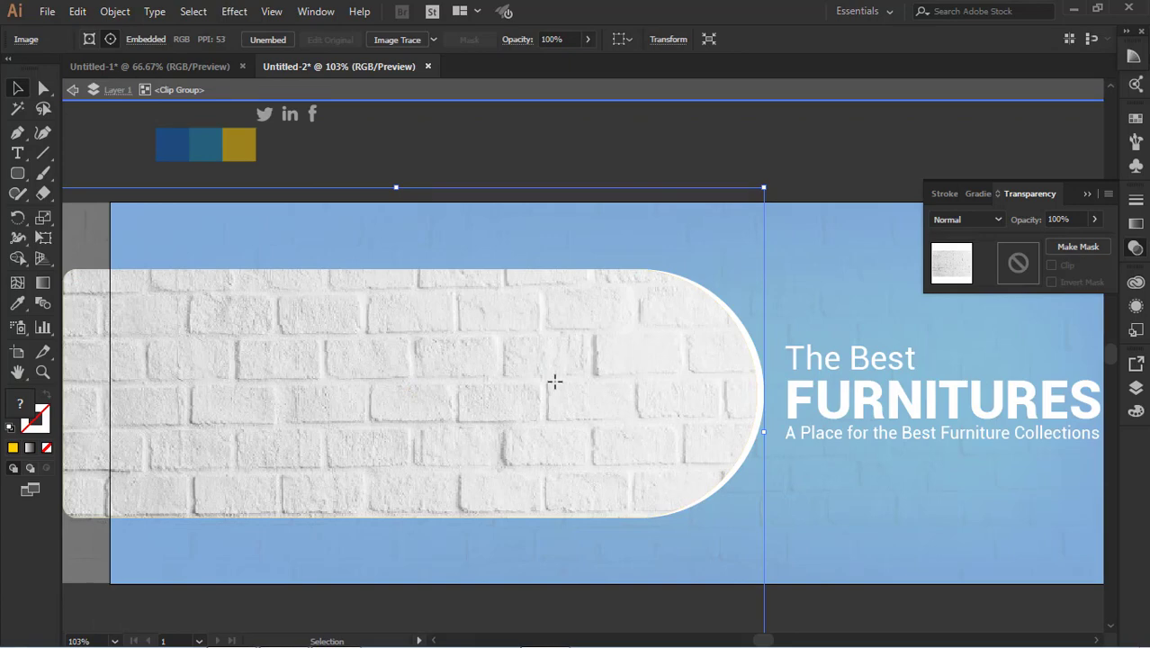
double_click(555, 381)
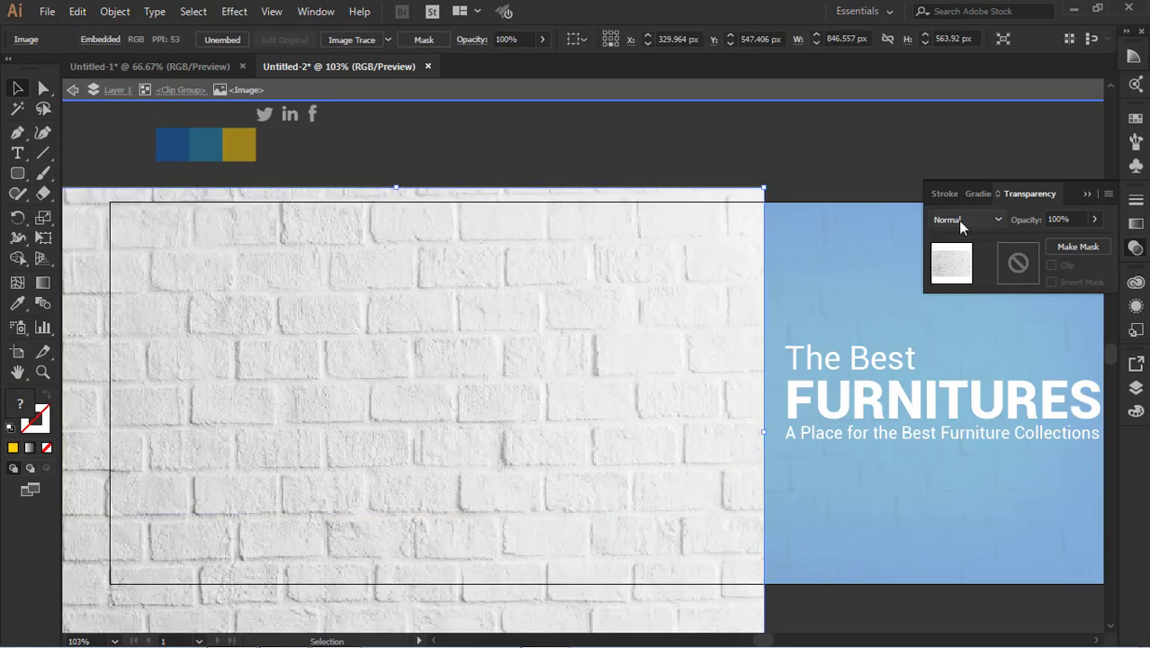
click(960, 221)
click(965, 278)
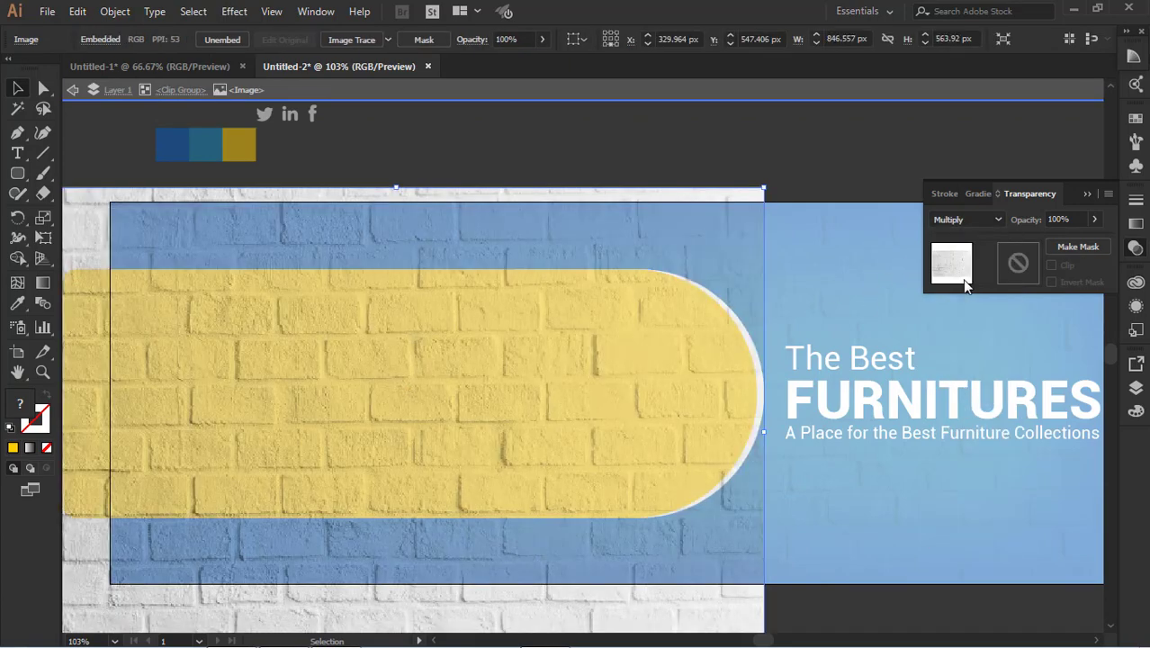
click(1093, 221)
drag(1077, 220, 1028, 230)
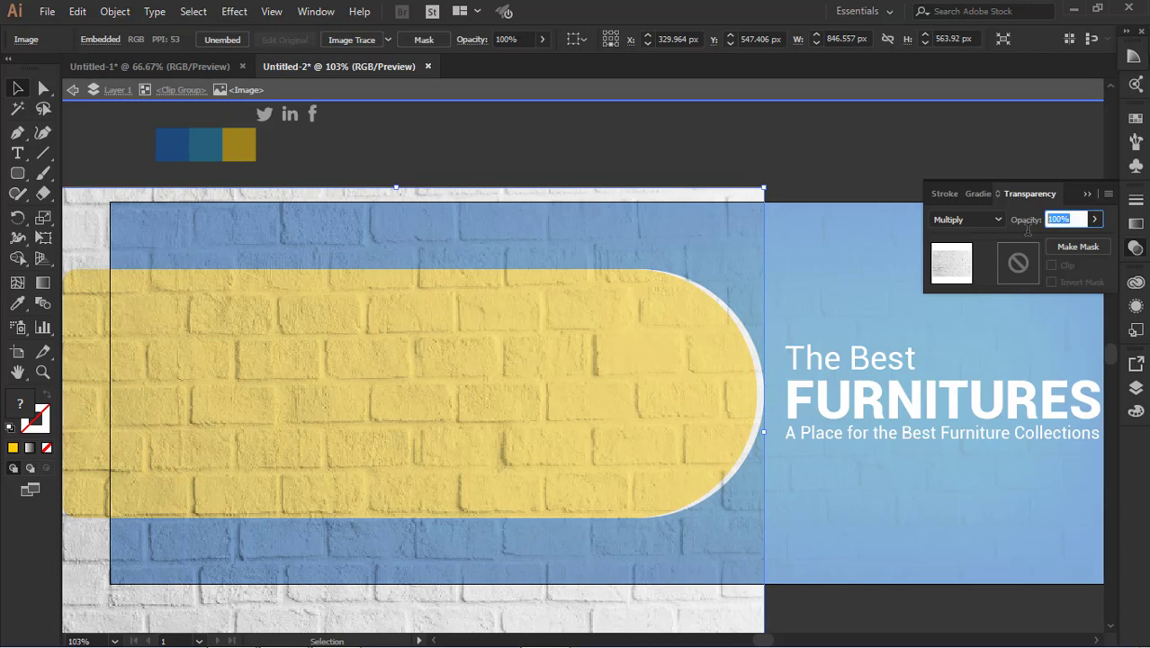
click(1097, 222)
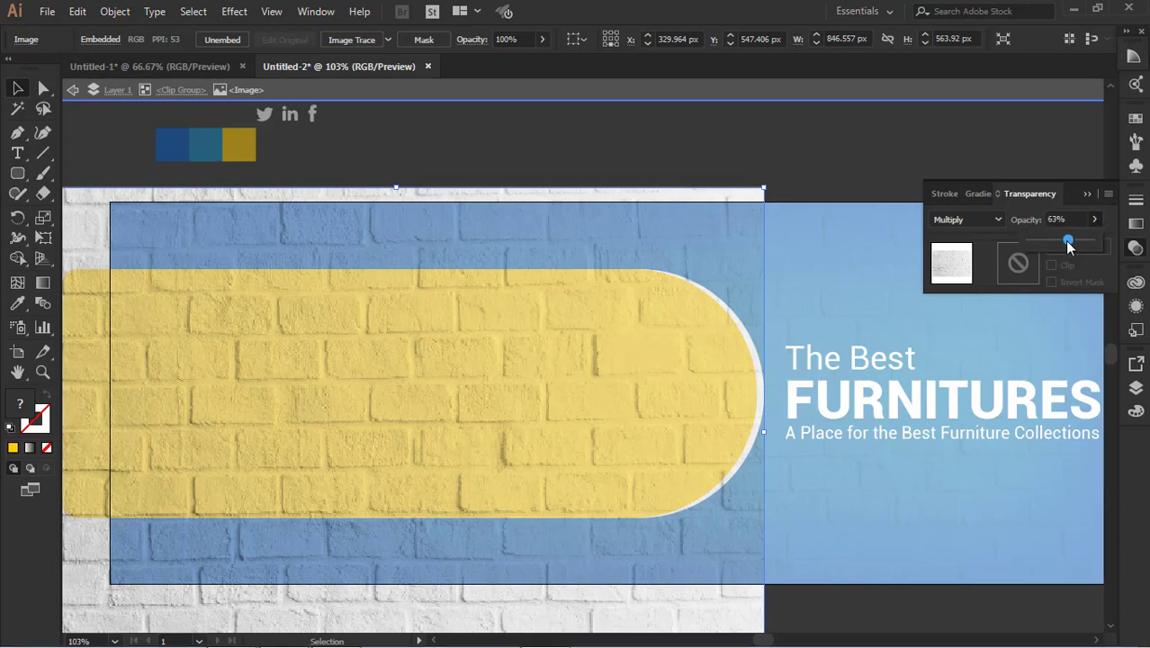
click(814, 166)
click(71, 92)
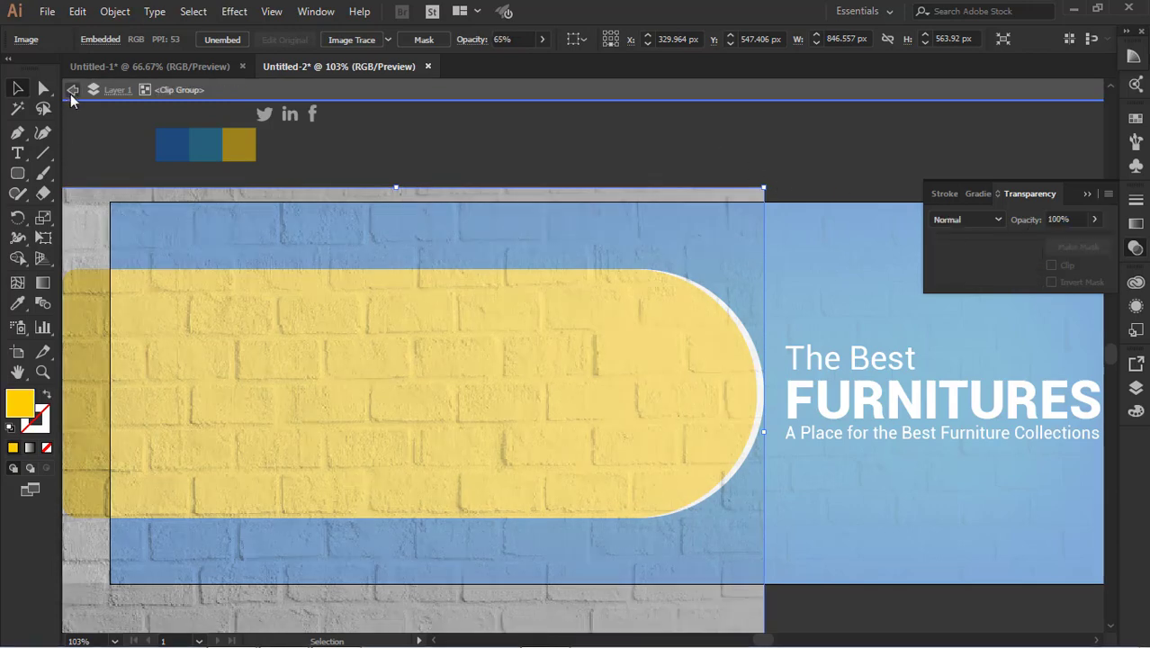
click(71, 91)
Send the yellow brick panel backward behind the sofa set image, and send the white rounded shape to the back.
click(648, 408)
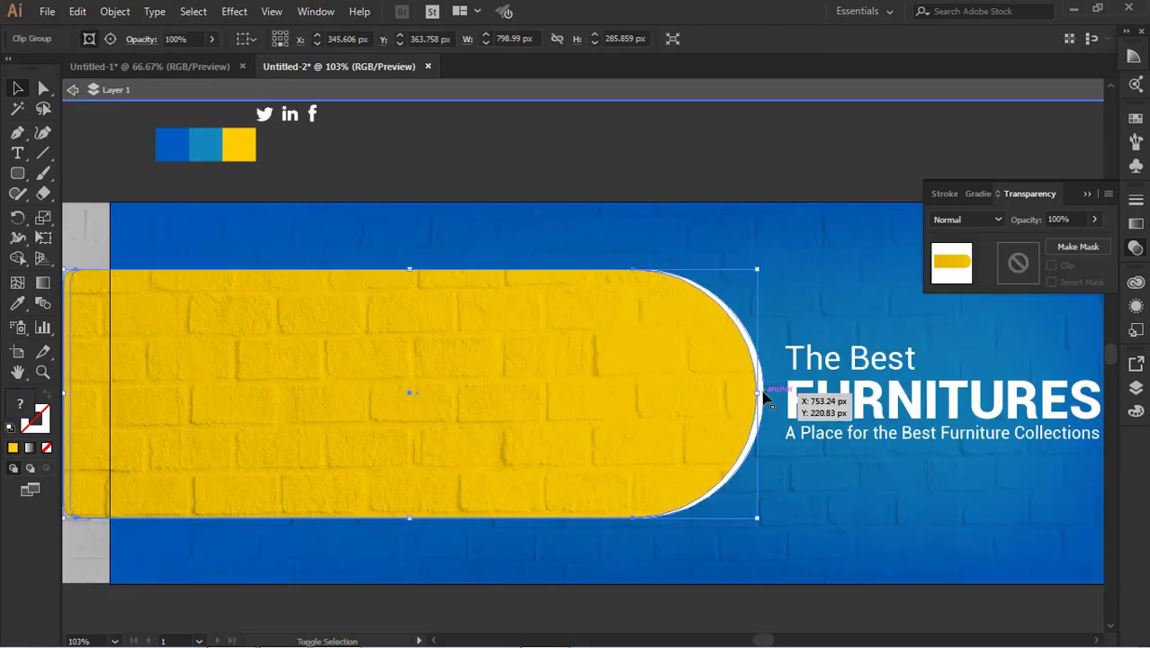
key(ctrl+[)
key(ctrl+[)
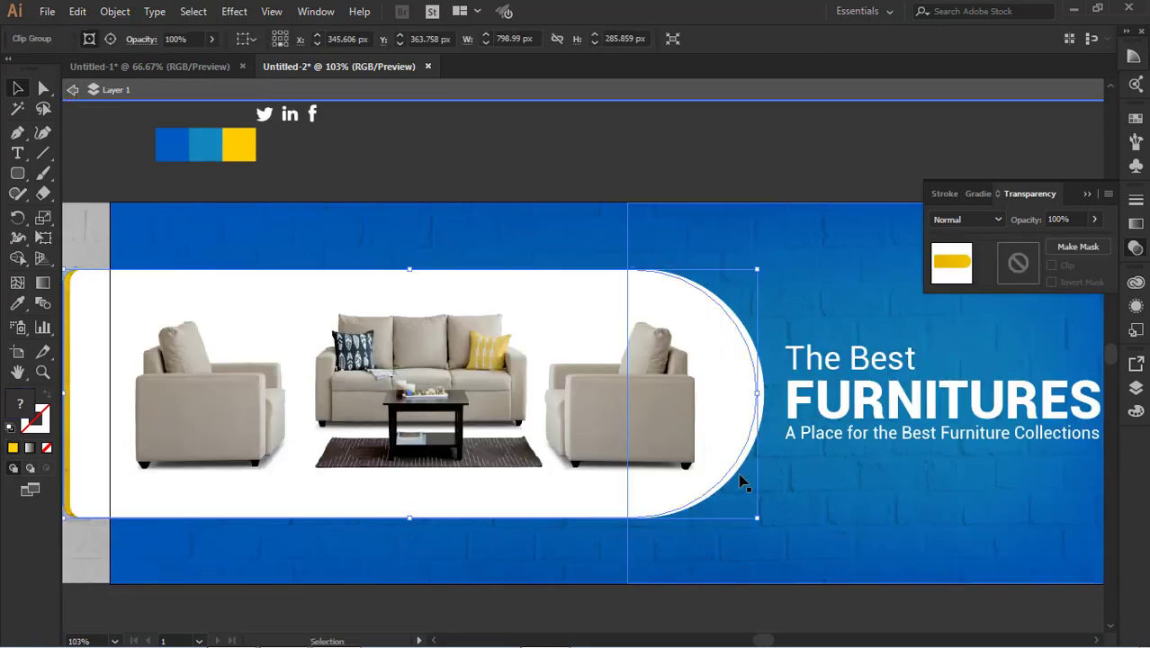
click(731, 412)
key(ctrl+shift+[)
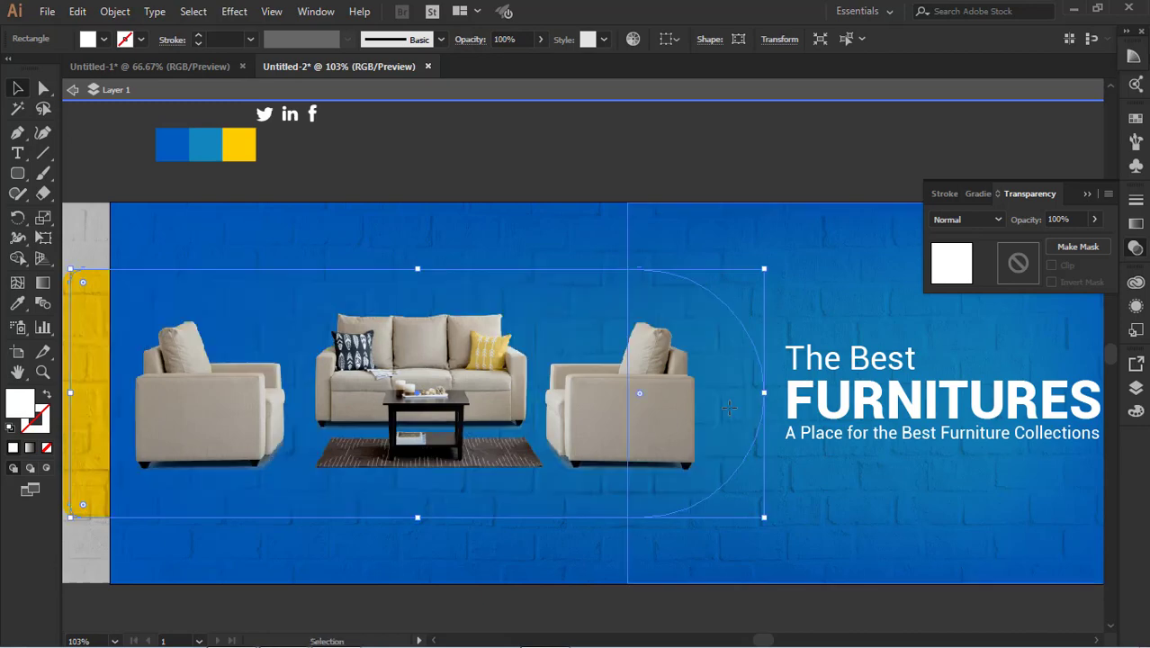
Send the wall texture group to the back, followed by the blue gradient background, so both lie beneath the panel shapes.
click(810, 305)
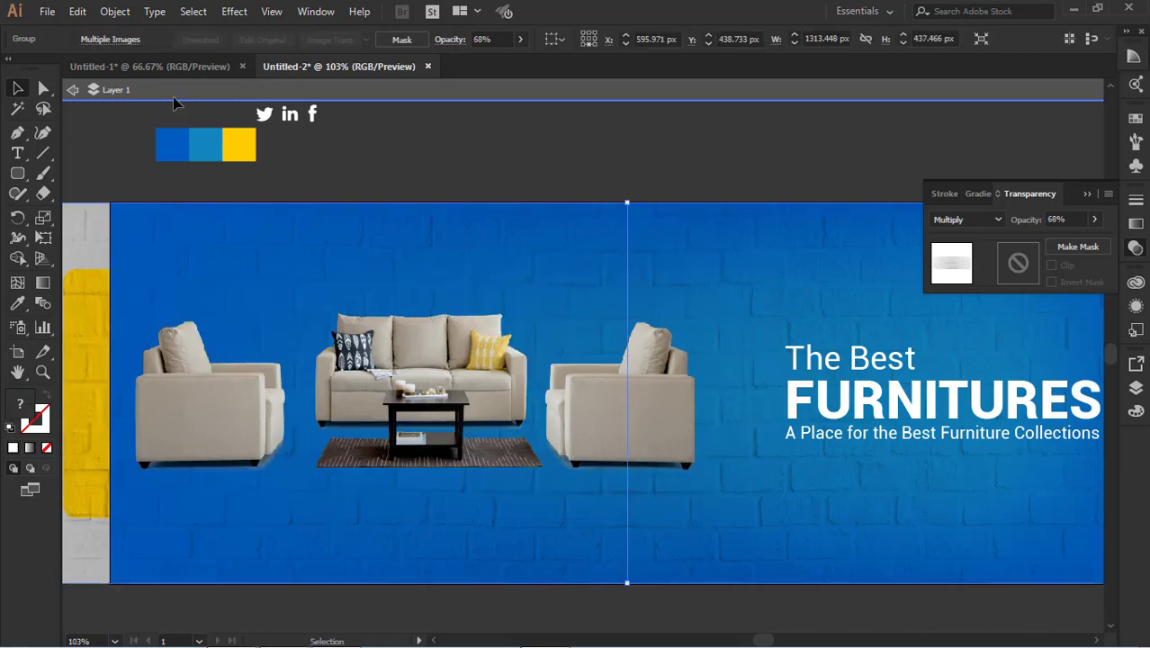
click(75, 91)
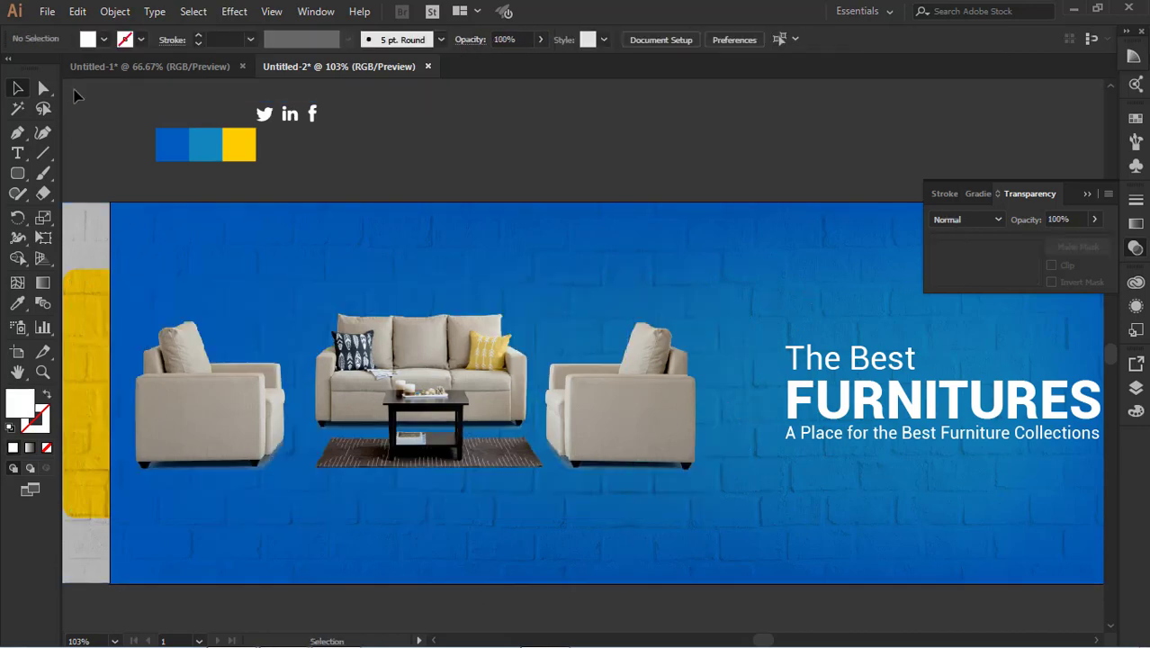
key(ctrl+shift+[)
click(813, 268)
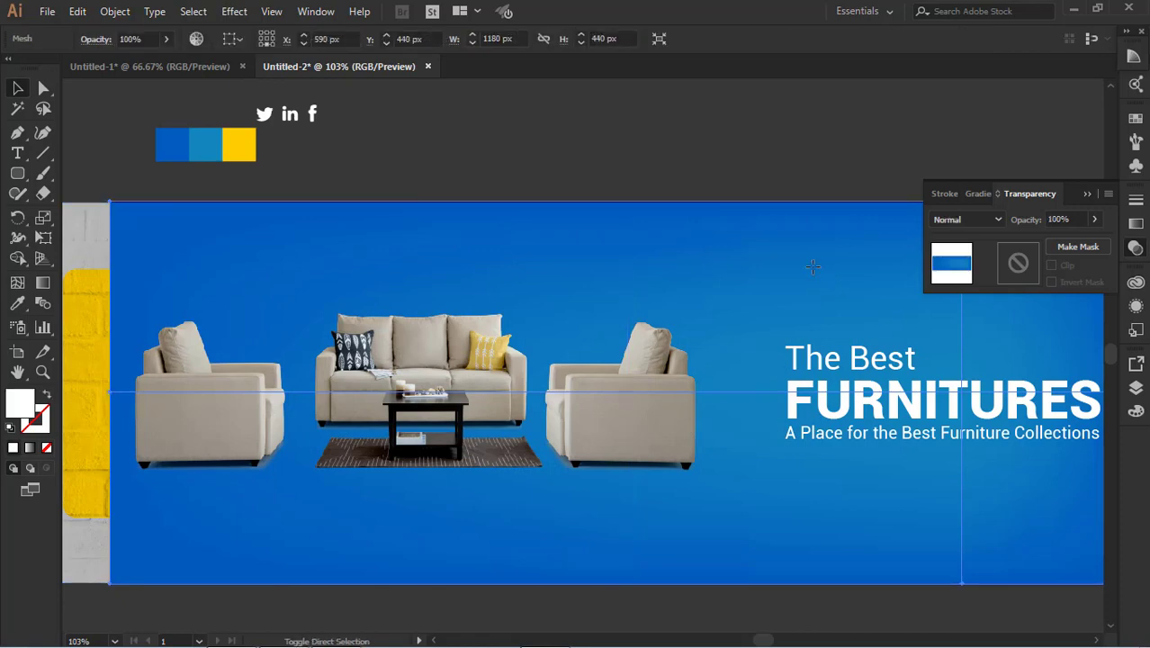
key(ctrl+shift+[)
click(667, 134)
click(612, 400)
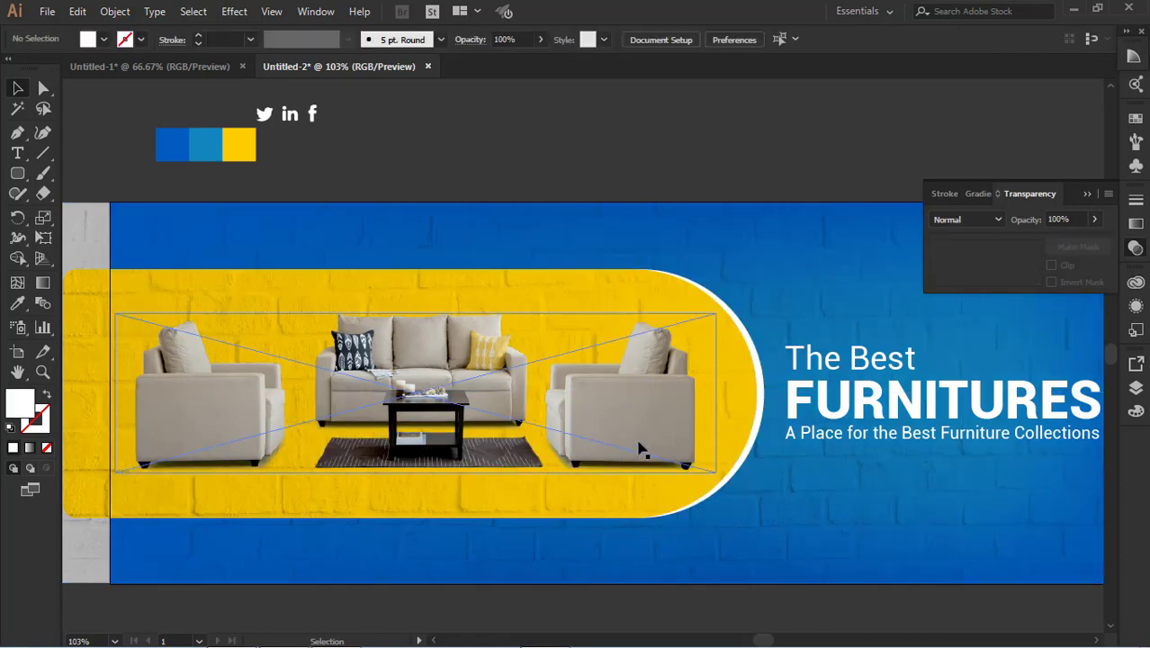
scroll(630, 449, down, 1)
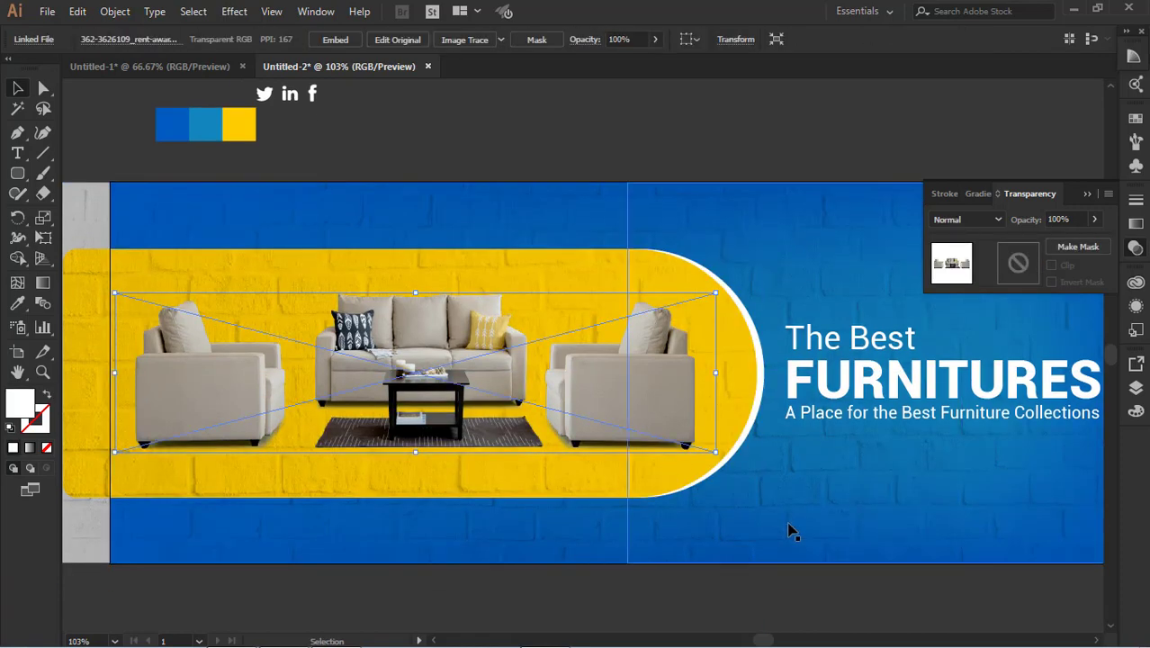
click(963, 457)
drag(937, 441, 676, 440)
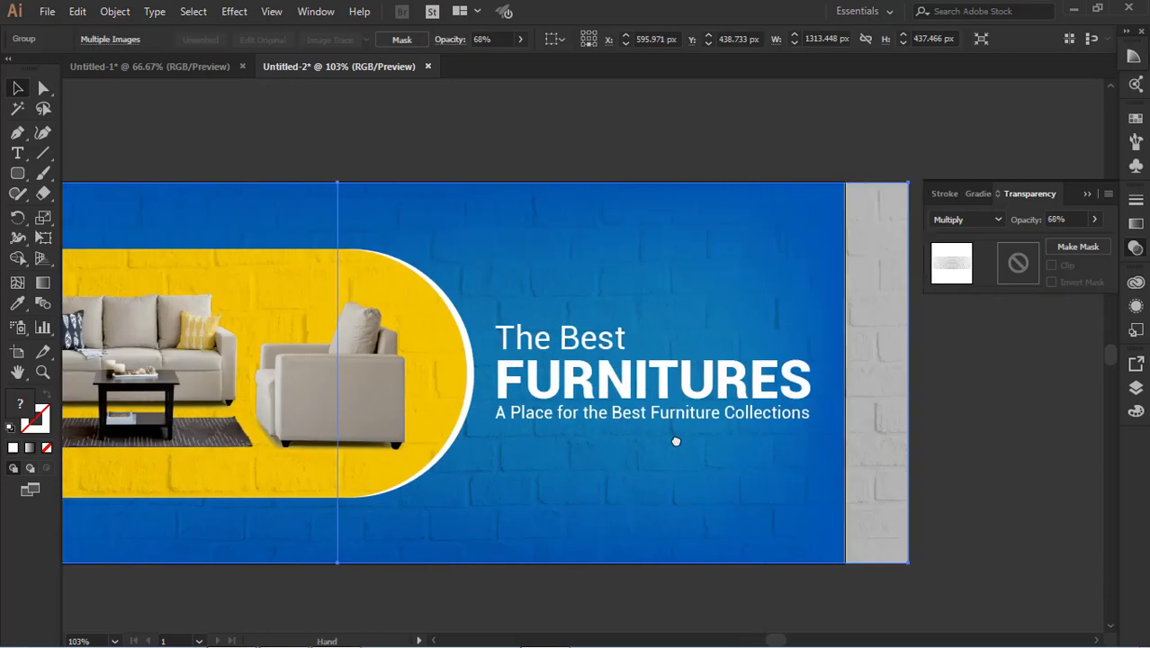
Move the group of social media icons onto the blue strip below the yellow panel, in the banner's lower-left corner.
click(967, 448)
drag(739, 417, 1048, 462)
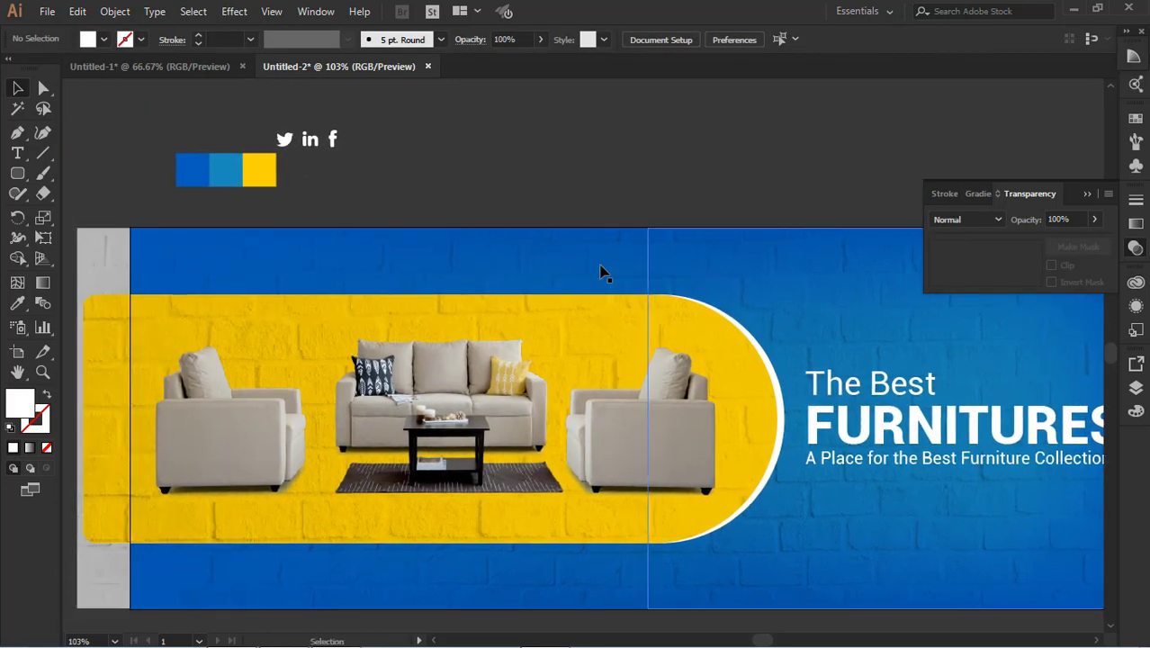
drag(309, 141, 203, 587)
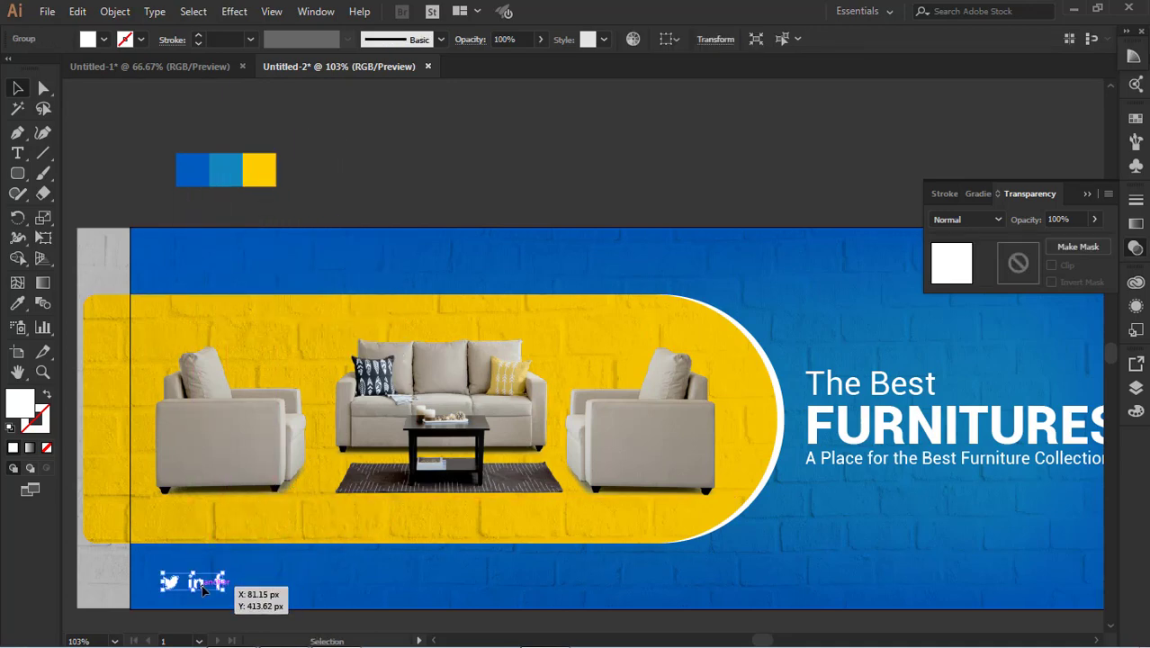
click(410, 134)
scroll(305, 235, up, 2)
click(17, 154)
click(529, 182)
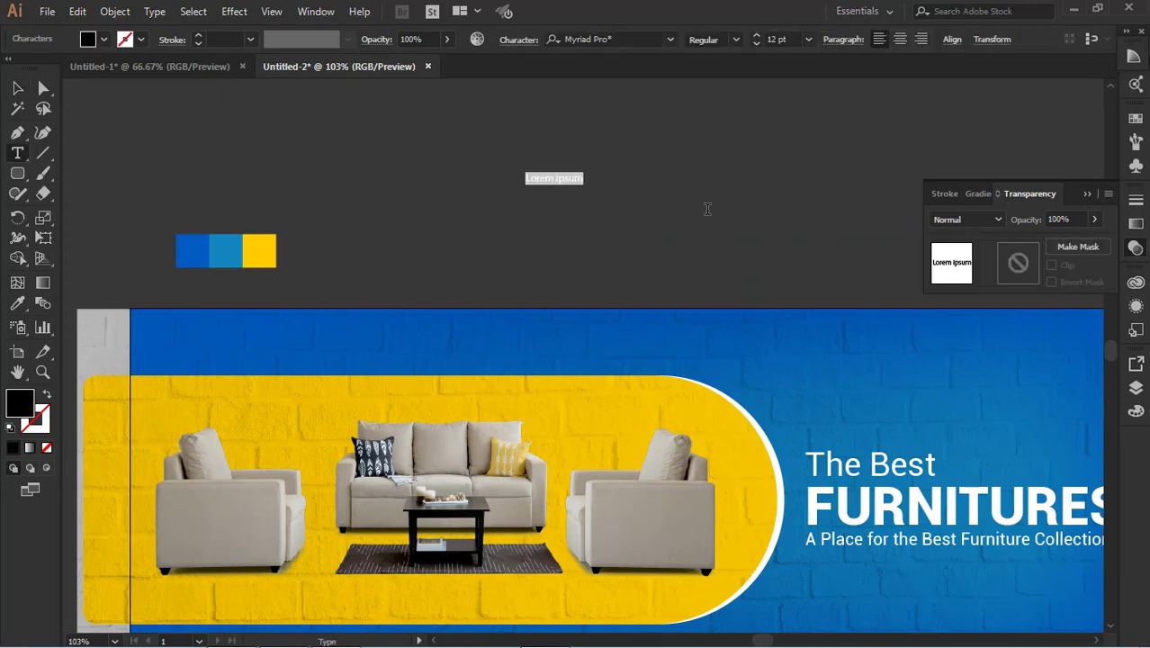
text(www.)
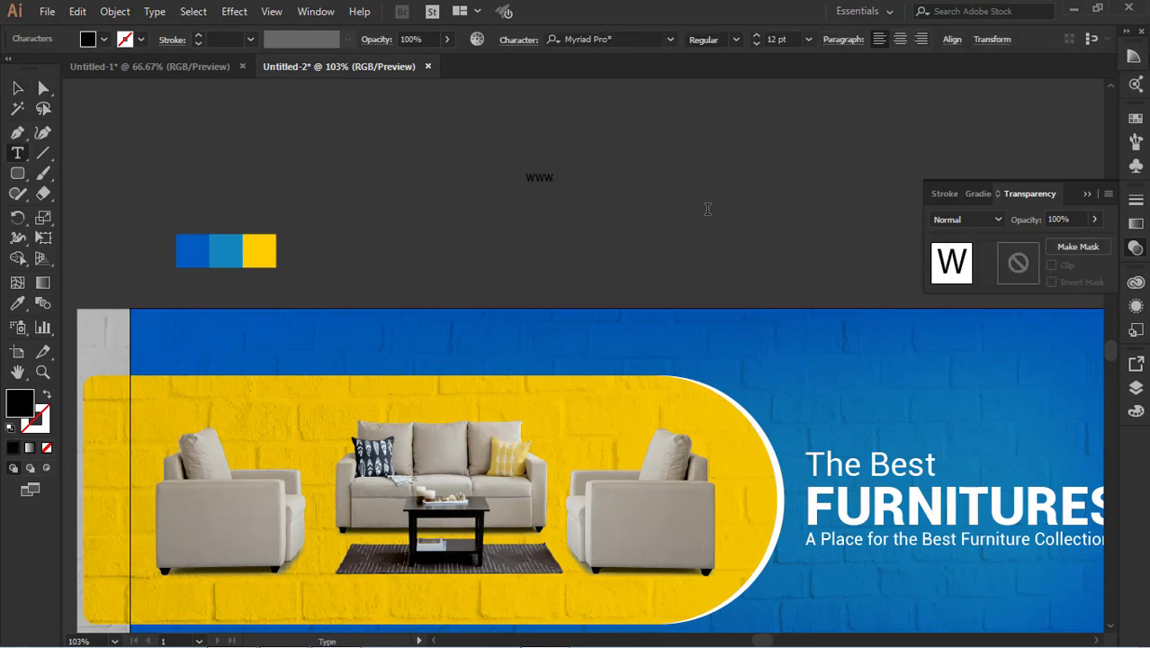
key(BackSpace)
key(BackSpace)
key(BackSpace)
key(BackSpace)
key(BackSpace)
key(BackSpace)
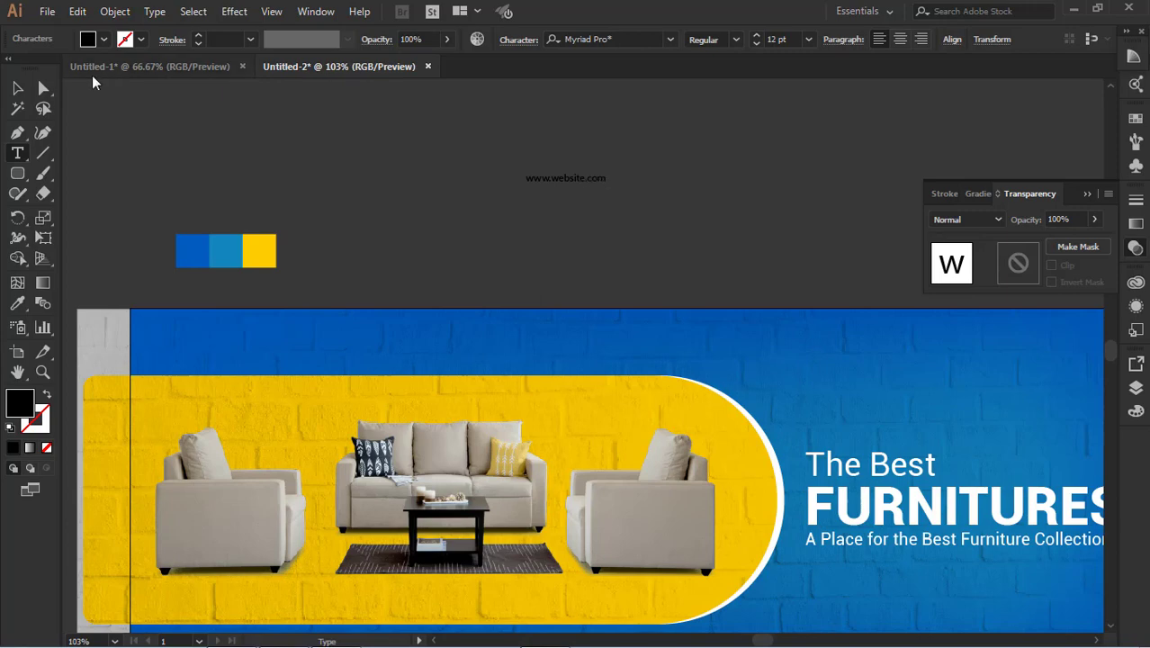
click(18, 88)
Set the font of the website address text to Roboto Regular.
key(ctrl+a)
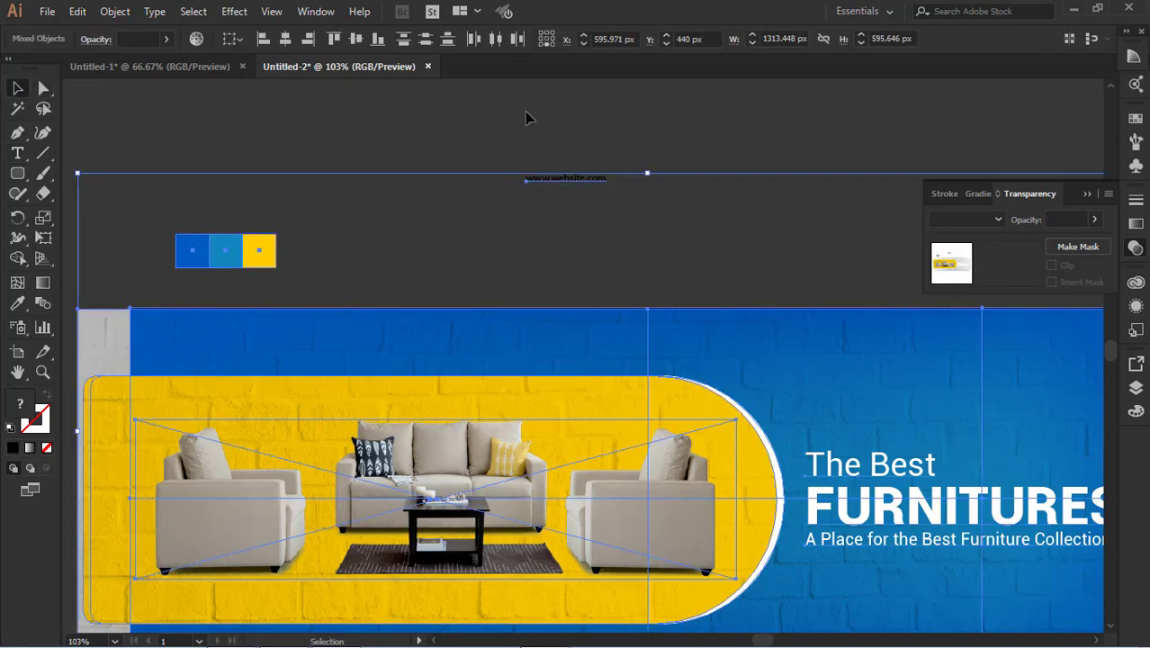
click(567, 179)
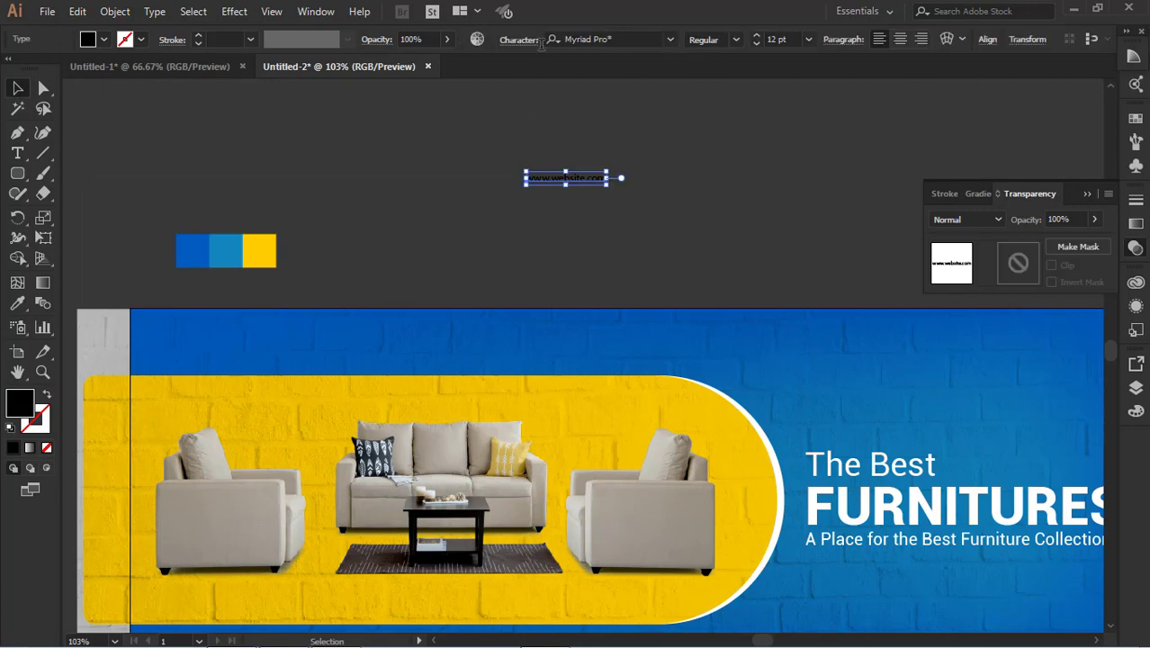
click(619, 38)
text(r)
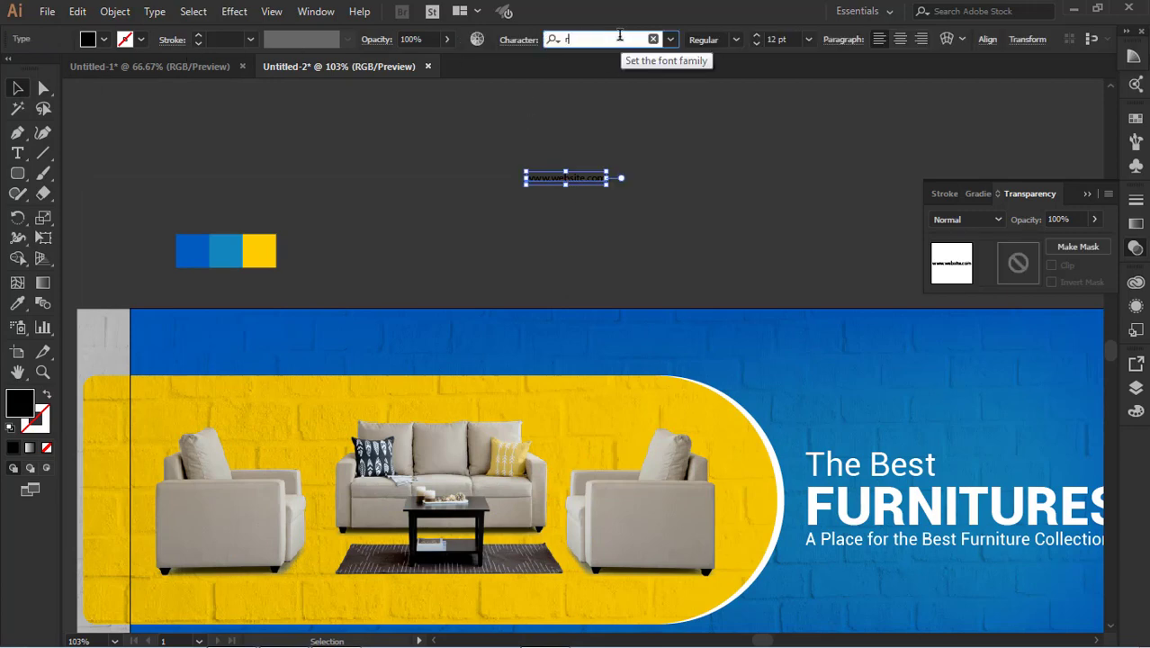
text(o)
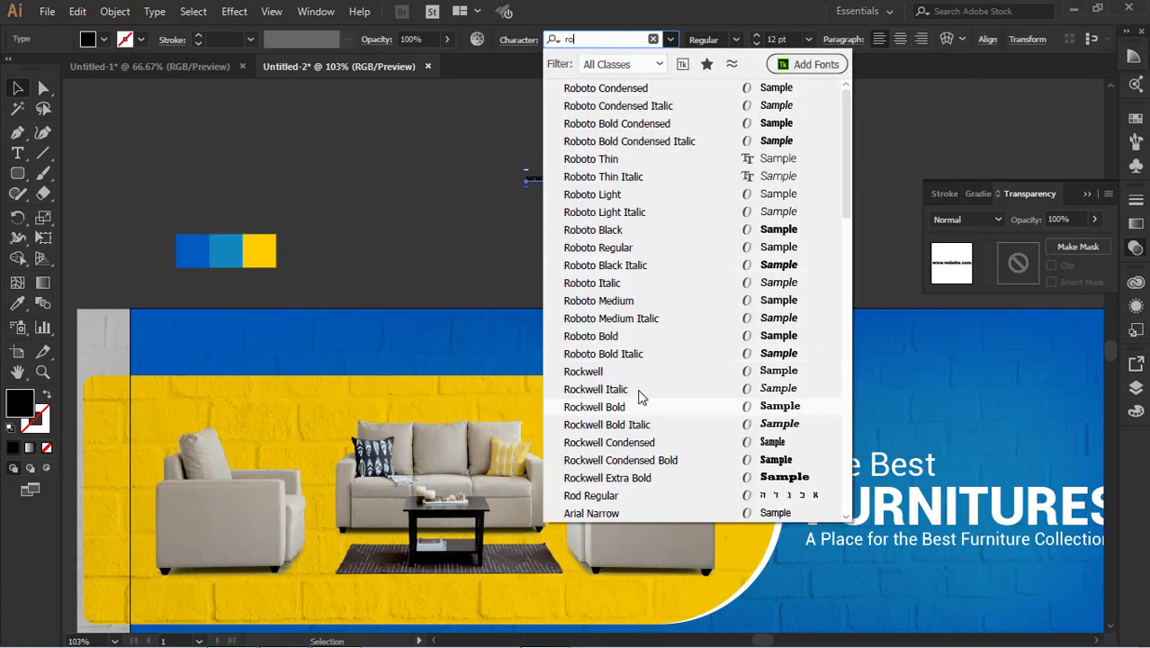
click(641, 249)
Color the website address text yellow by sampling the yellow color swatch.
click(17, 303)
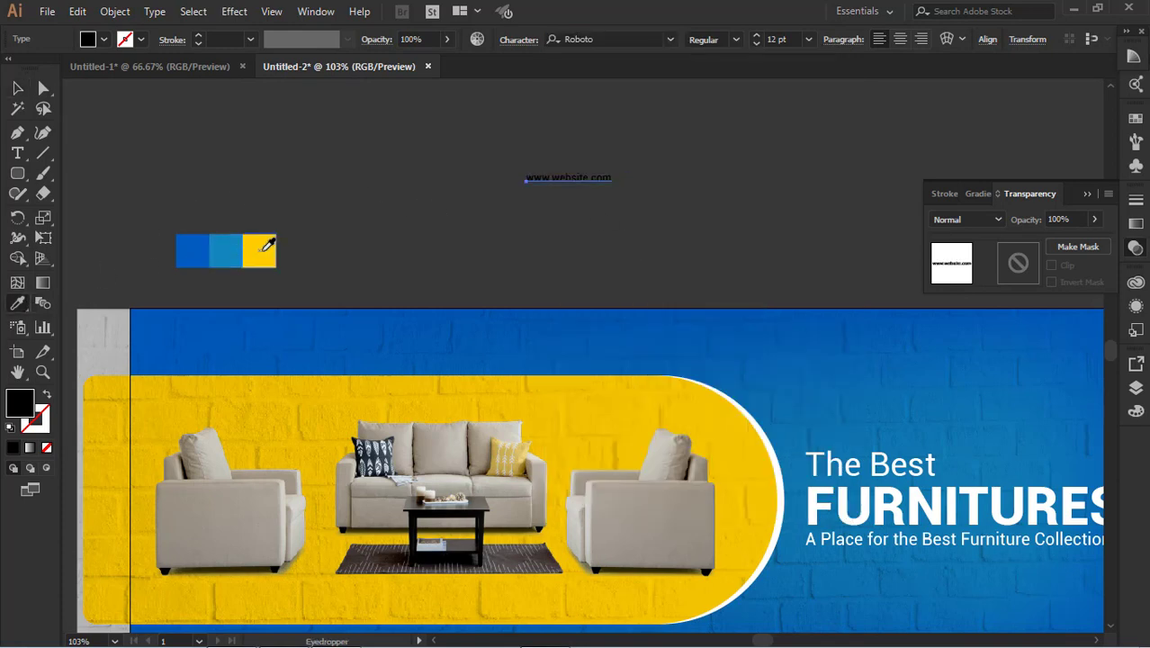
click(263, 249)
click(14, 89)
click(555, 198)
Move the website address text into the banner's lower-right corner, below the tagline.
drag(585, 177, 857, 547)
key(space)
key(space)
drag(950, 449, 727, 249)
drag(638, 357, 860, 464)
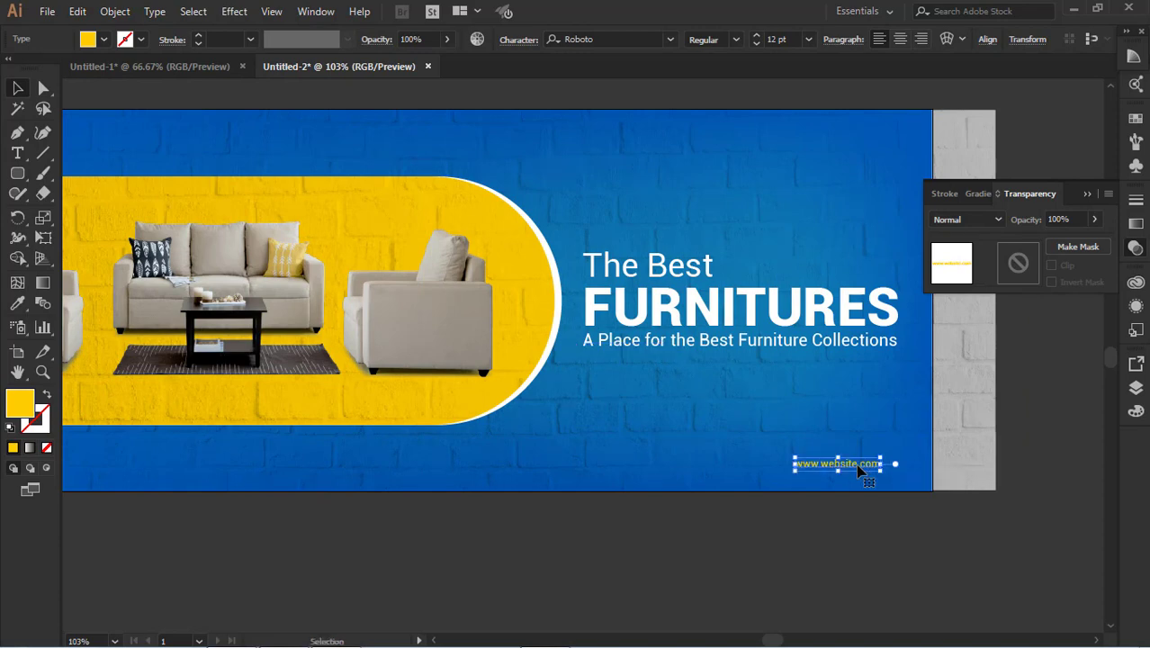
Nudge the social media icons slightly within the banner's lower-left corner.
key(space)
drag(688, 522, 861, 507)
drag(148, 449, 168, 446)
click(226, 514)
click(194, 505)
Try a horizontal line with a white 0.75 pt stroke between the social media icons and the website address.
click(42, 152)
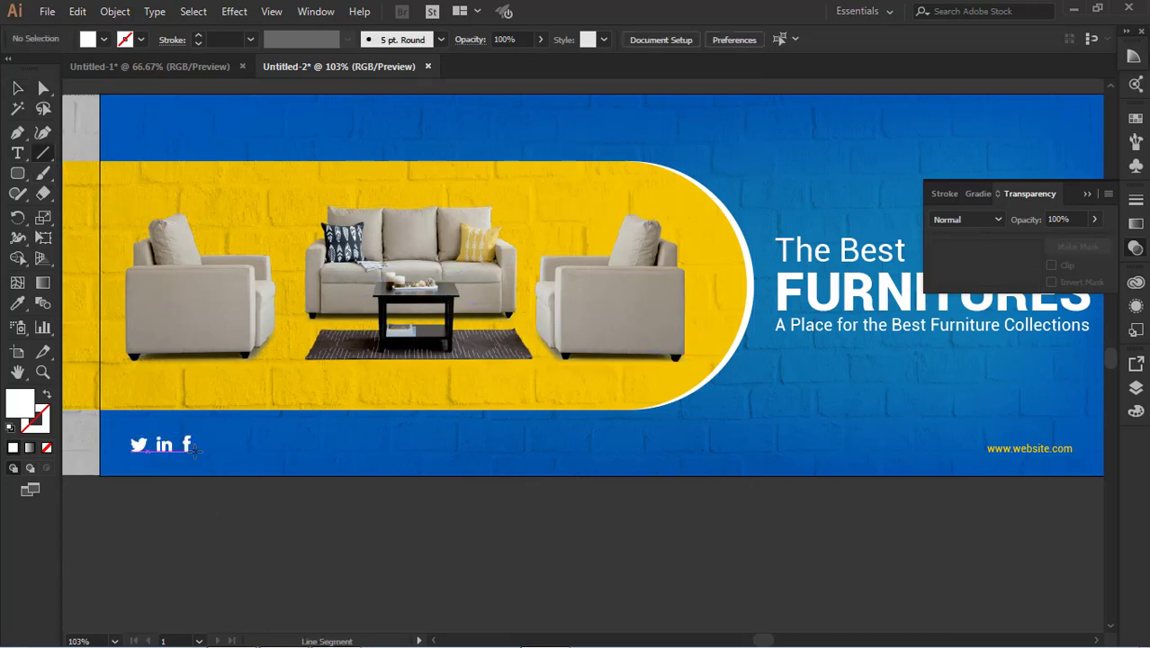
drag(193, 450, 983, 451)
click(142, 40)
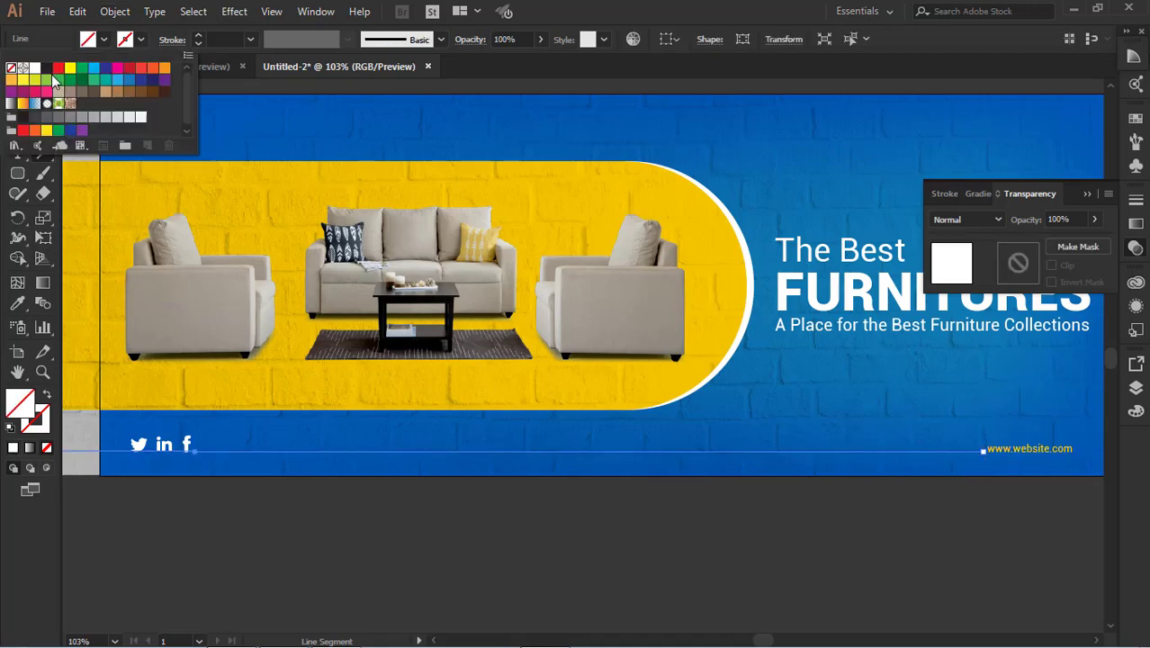
click(37, 70)
click(251, 42)
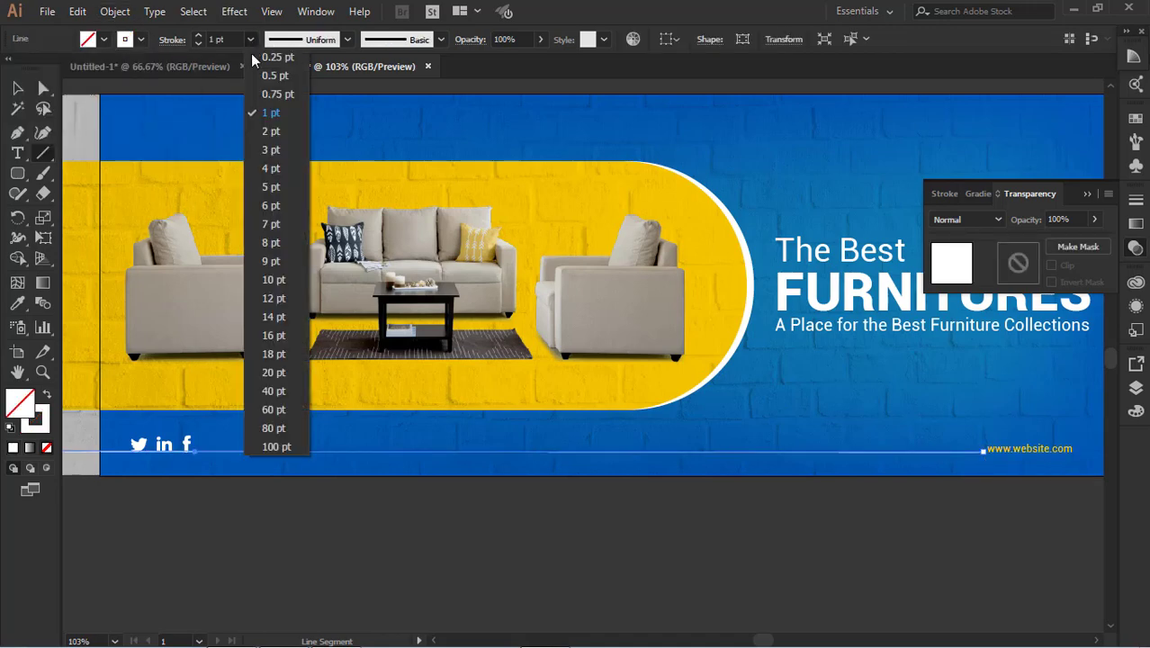
click(260, 91)
key(v)
click(600, 559)
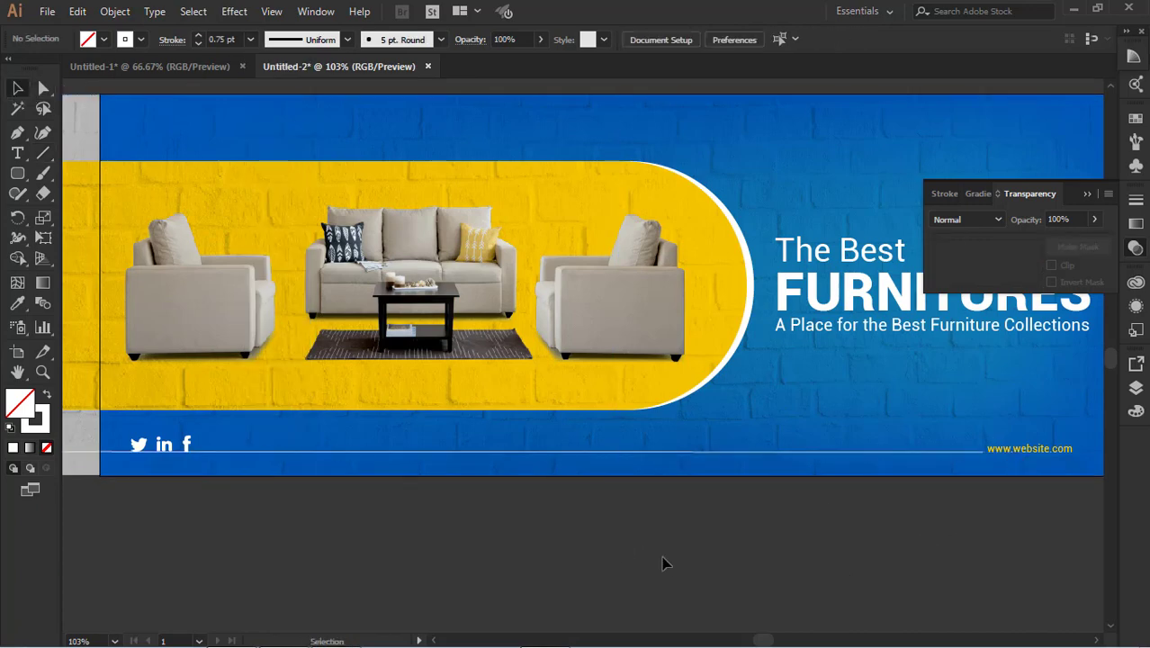
Undo the horizontal line along the banner's lower edge together with its stroke settings.
scroll(664, 563, up, 3)
drag(364, 547, 139, 482)
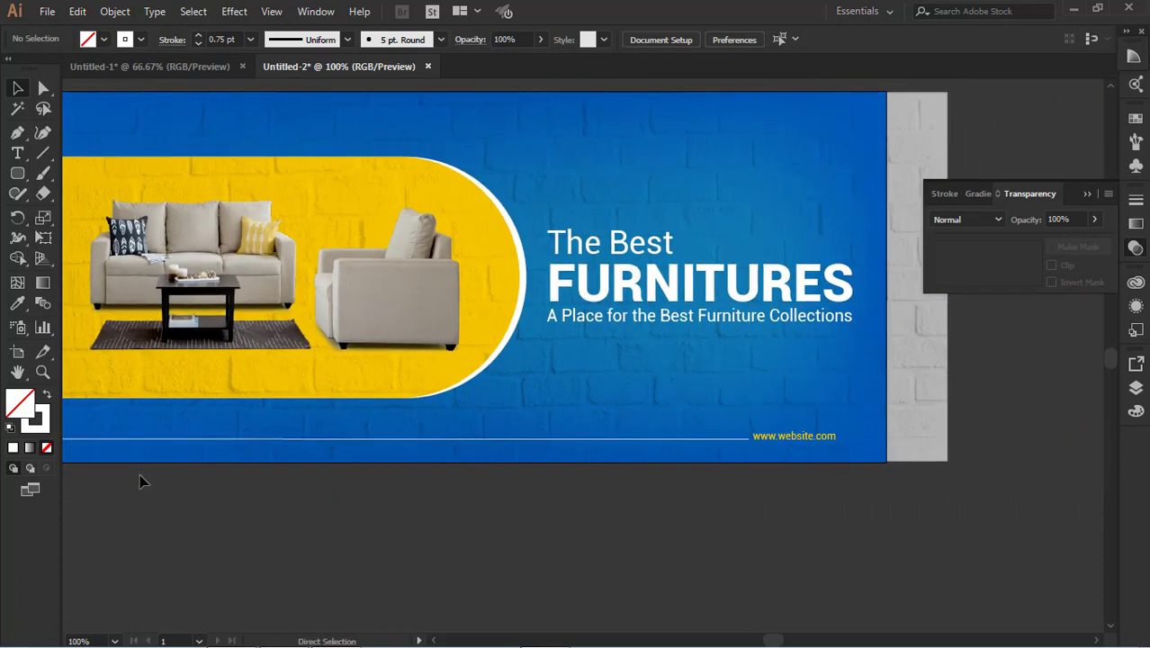
key(ctrl+minus)
key(ctrl+minus)
drag(125, 402, 354, 546)
key(ctrl+z)
key(ctrl+z)
key(ctrl+z)
key(ctrl+z)
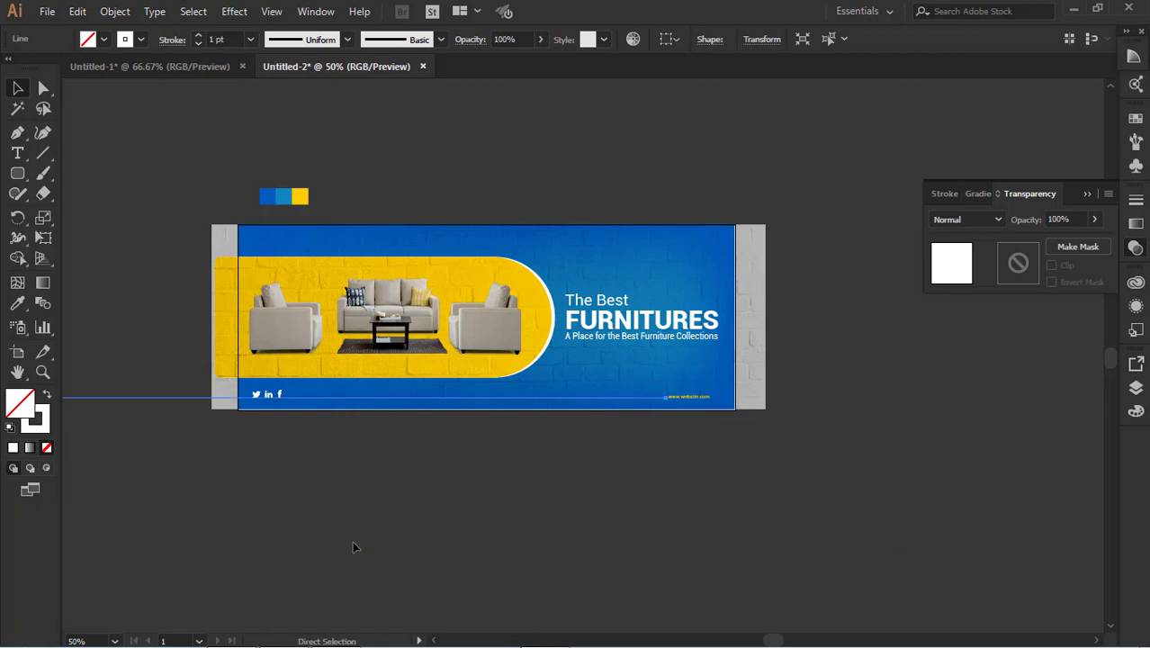
click(43, 154)
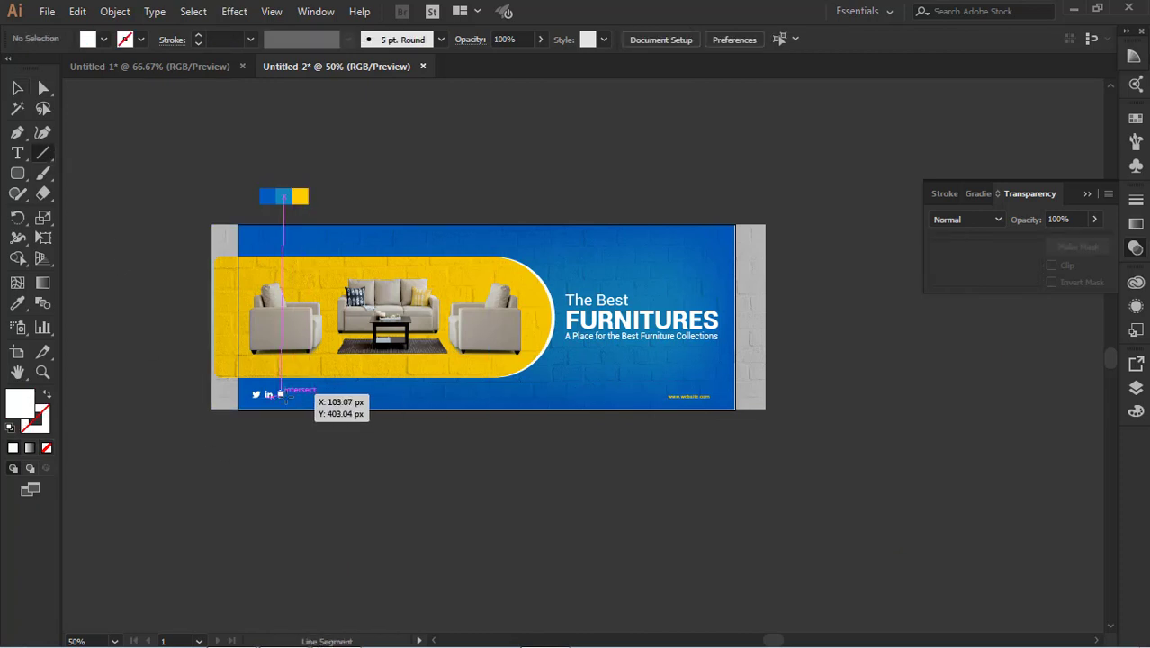
drag(280, 394, 616, 394)
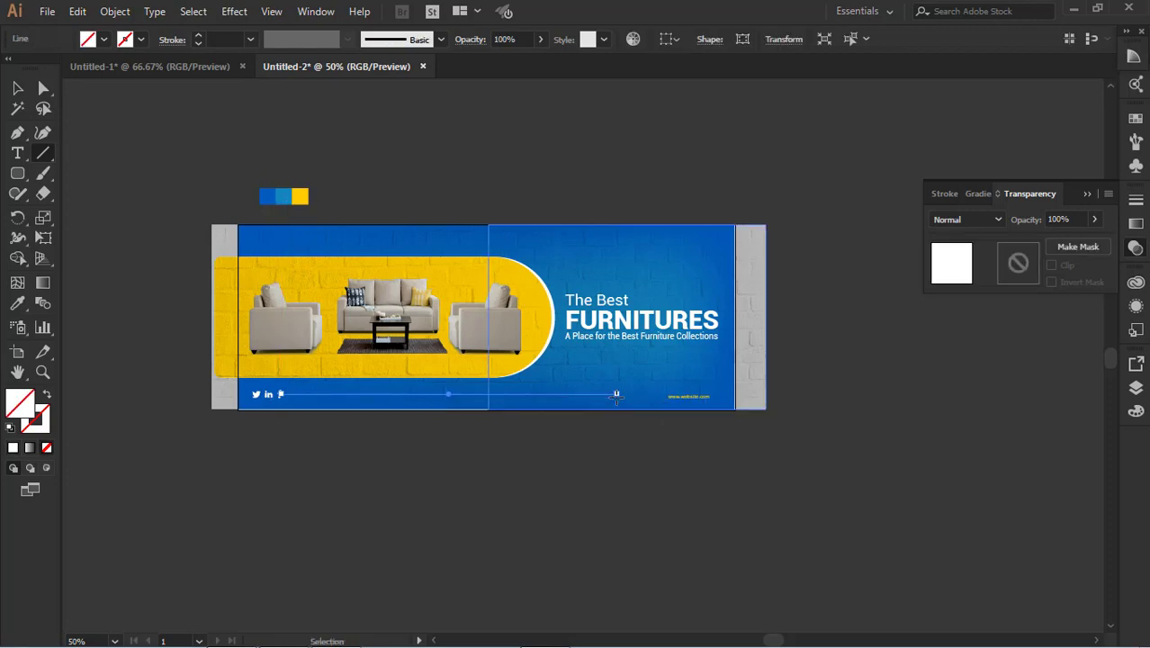
key(ctrl+z)
Draw a horizontal line from just beside the Facebook icon to the start of the website address.
key(ctrl+plus)
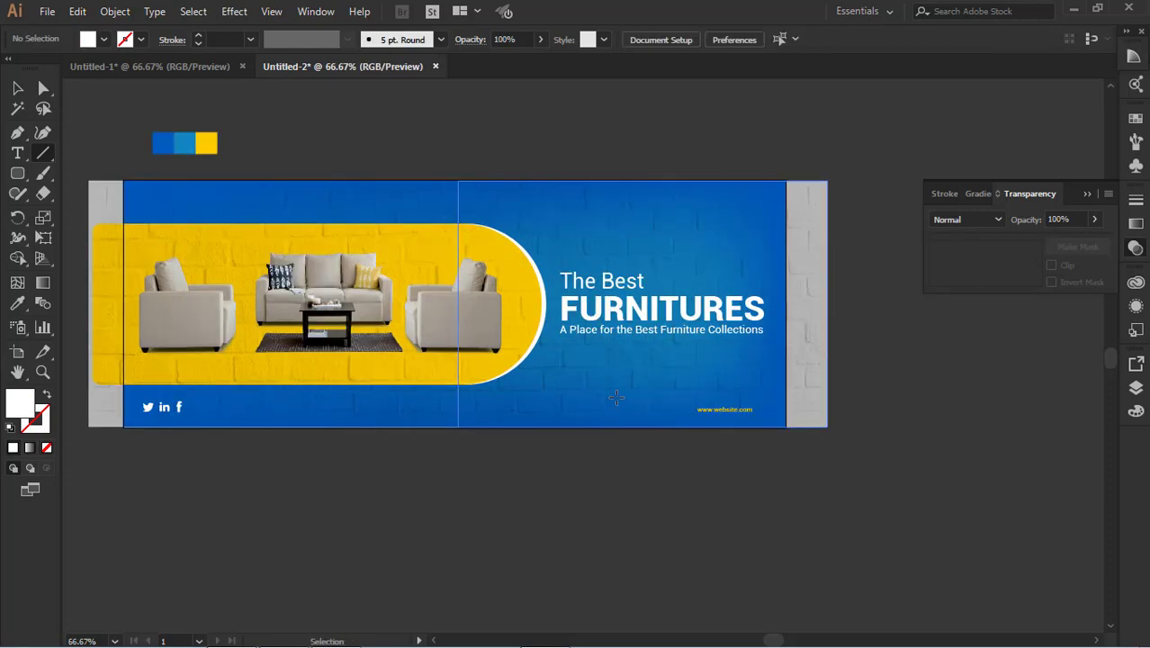
key(ctrl+0)
drag(585, 367, 704, 314)
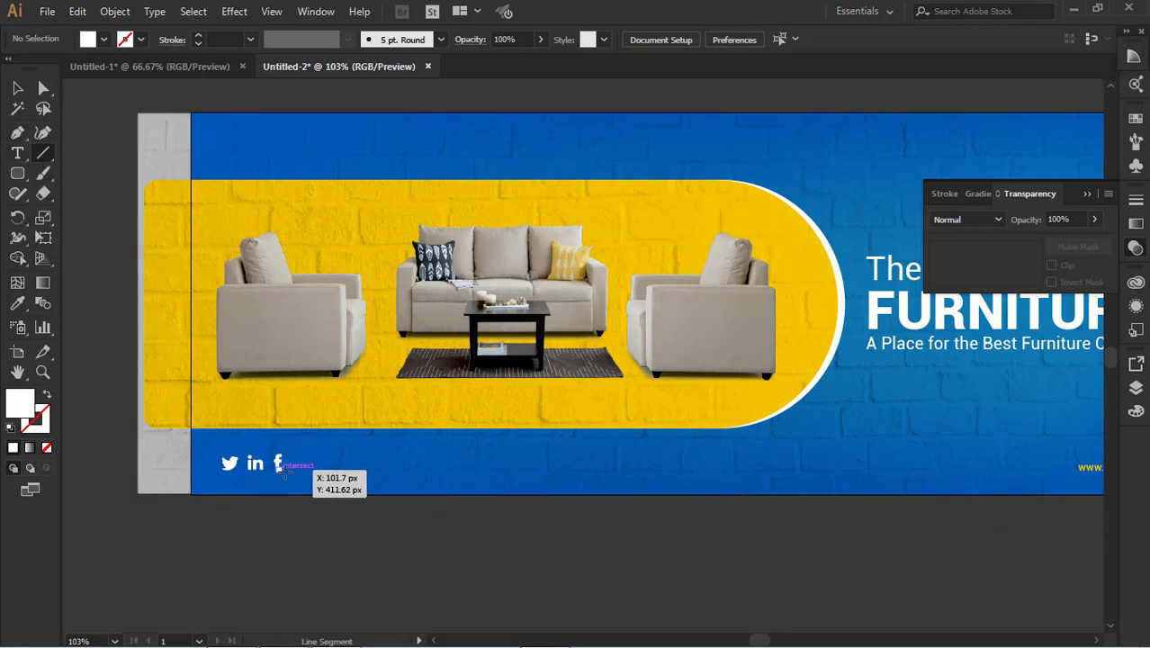
drag(284, 470, 1072, 468)
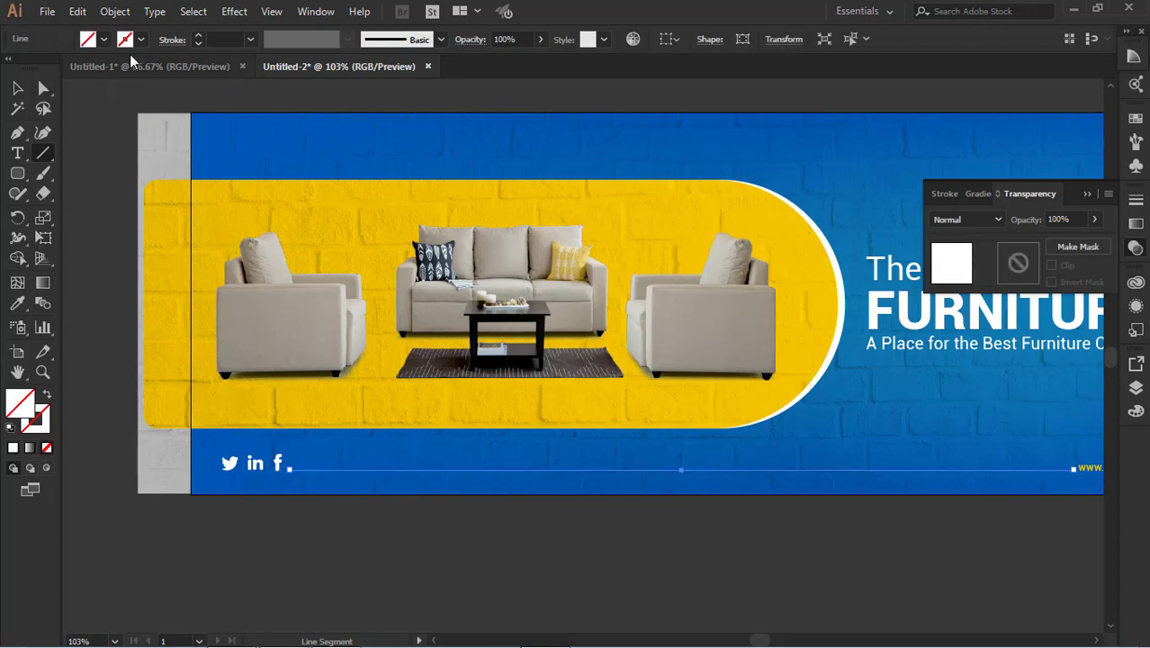
Give the horizontal line a white stroke with a weight of 0.75 pt and deselect it.
click(141, 40)
click(38, 69)
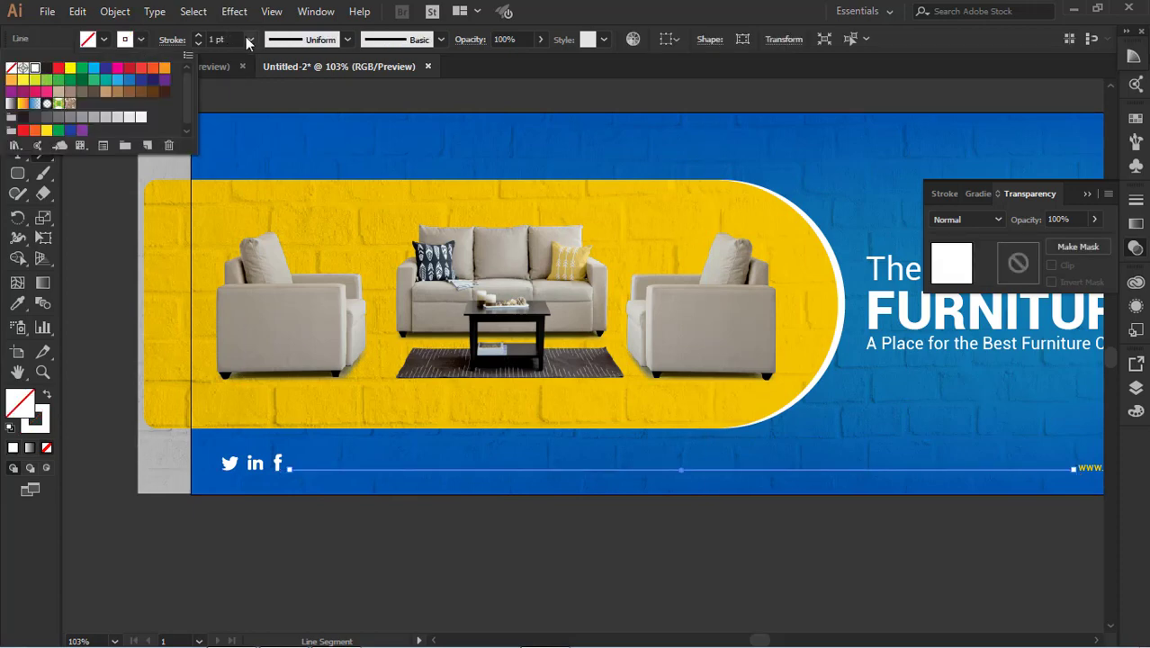
click(249, 39)
click(251, 39)
click(271, 96)
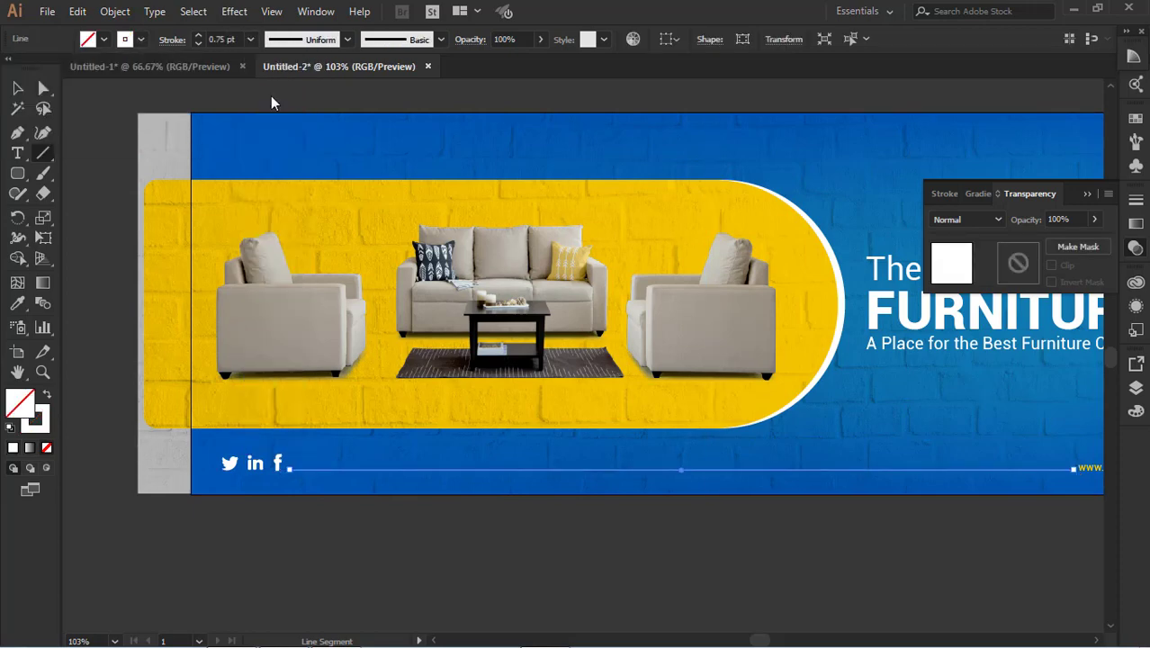
click(17, 88)
click(226, 206)
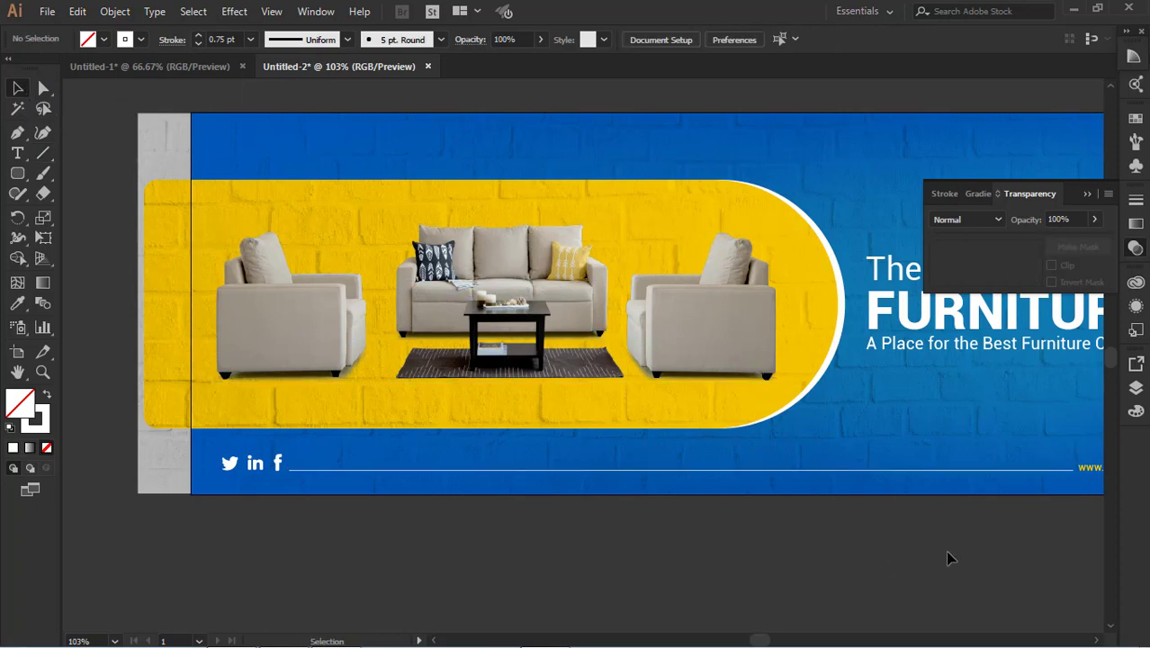
Shift the website address text slightly to the right, away from the end of the line.
drag(947, 559, 659, 542)
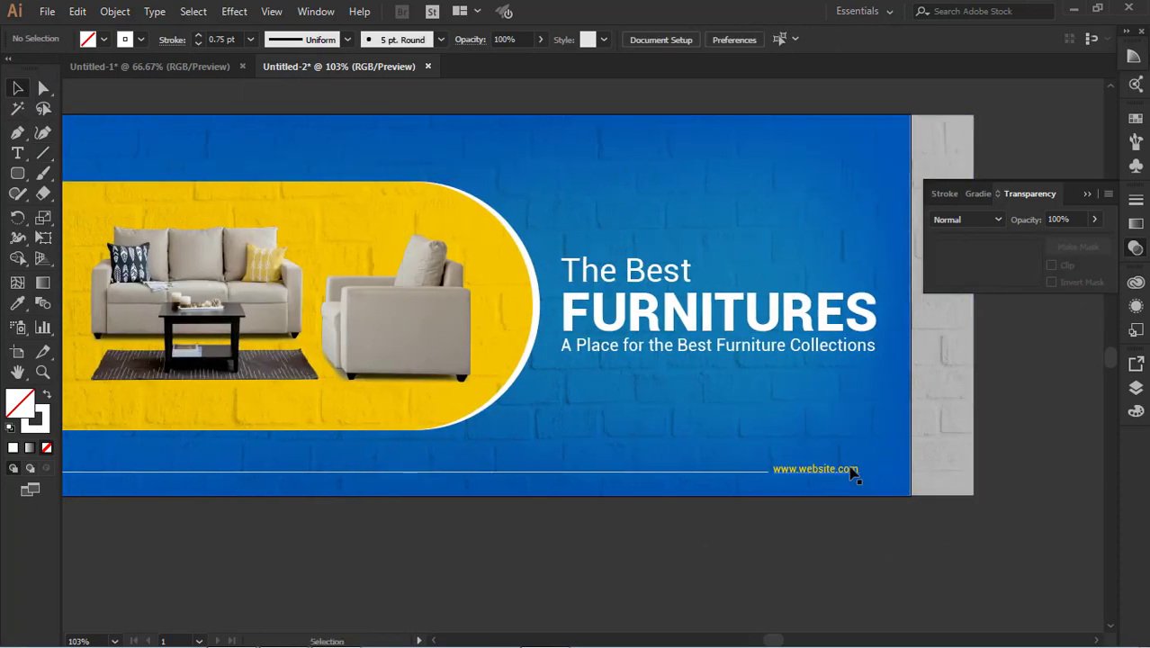
drag(853, 473, 864, 473)
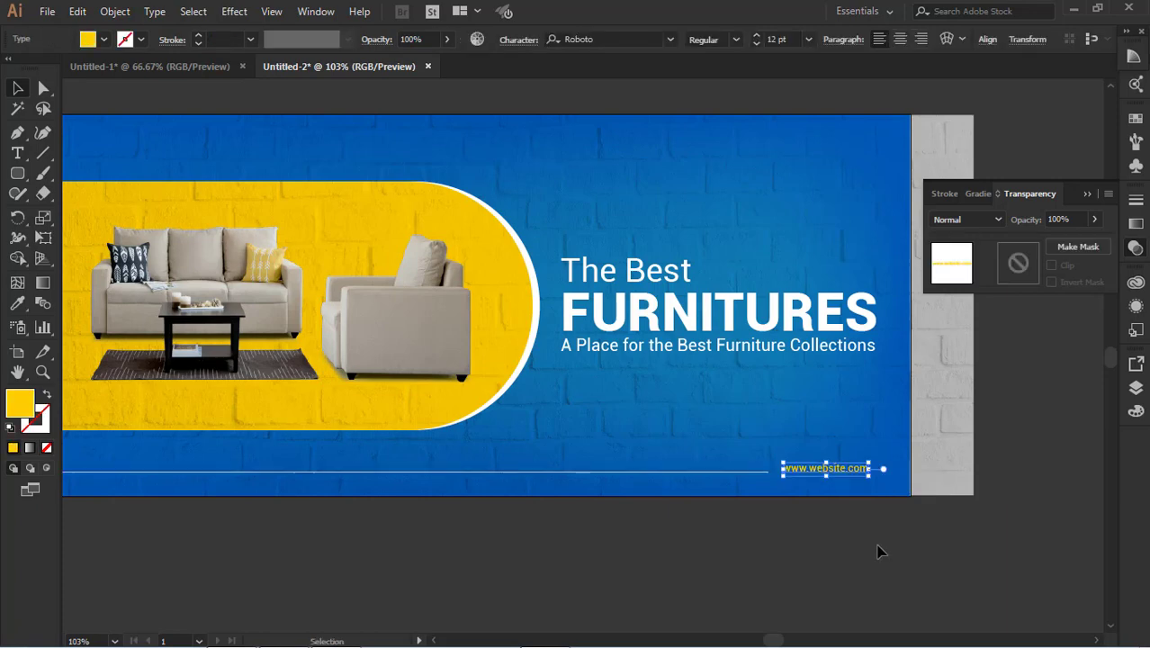
click(874, 549)
Add a point text reading "Brand Name" in the empty area above the banner.
drag(530, 347, 764, 417)
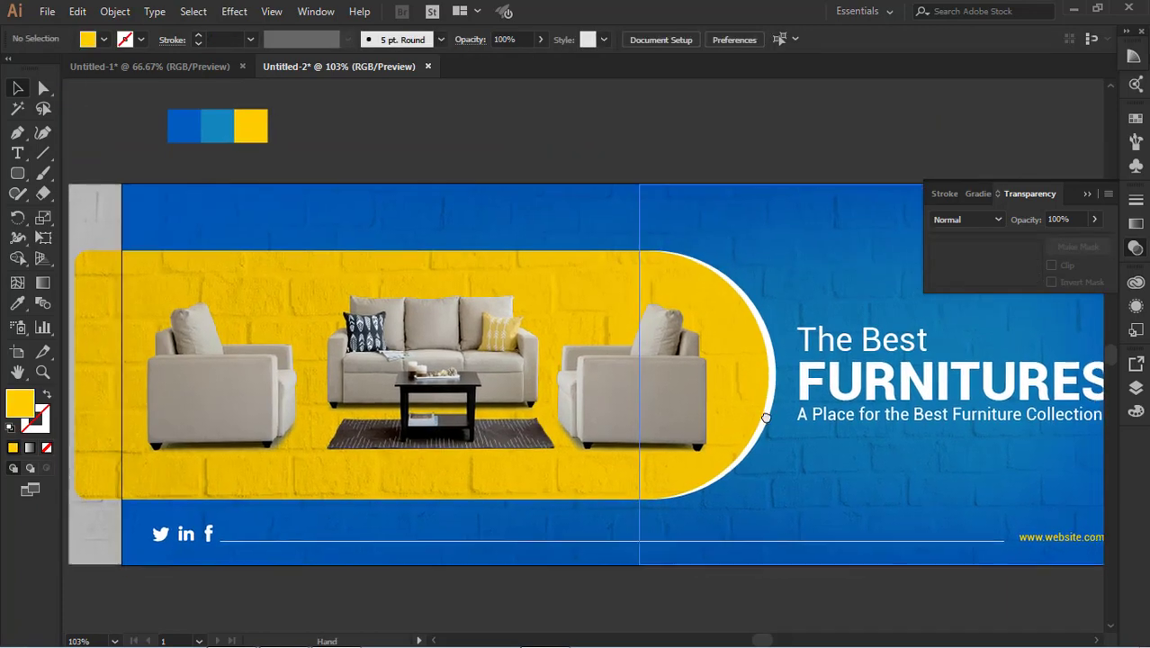
scroll(754, 500, up, 2)
click(28, 155)
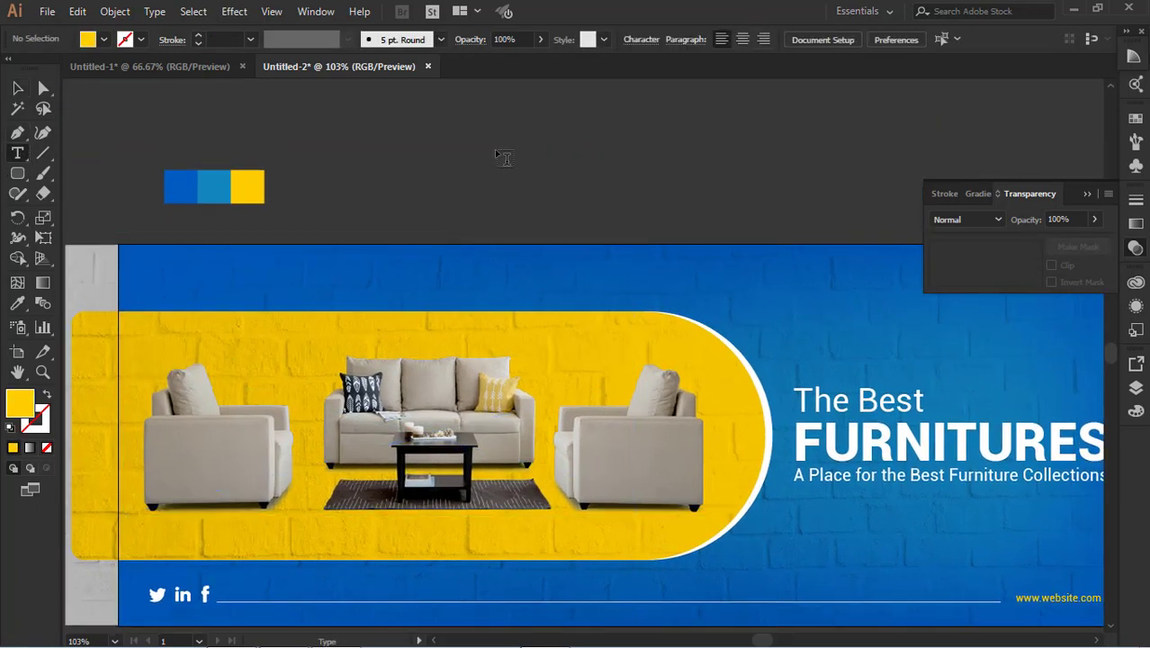
click(495, 149)
text(Brand Nam)
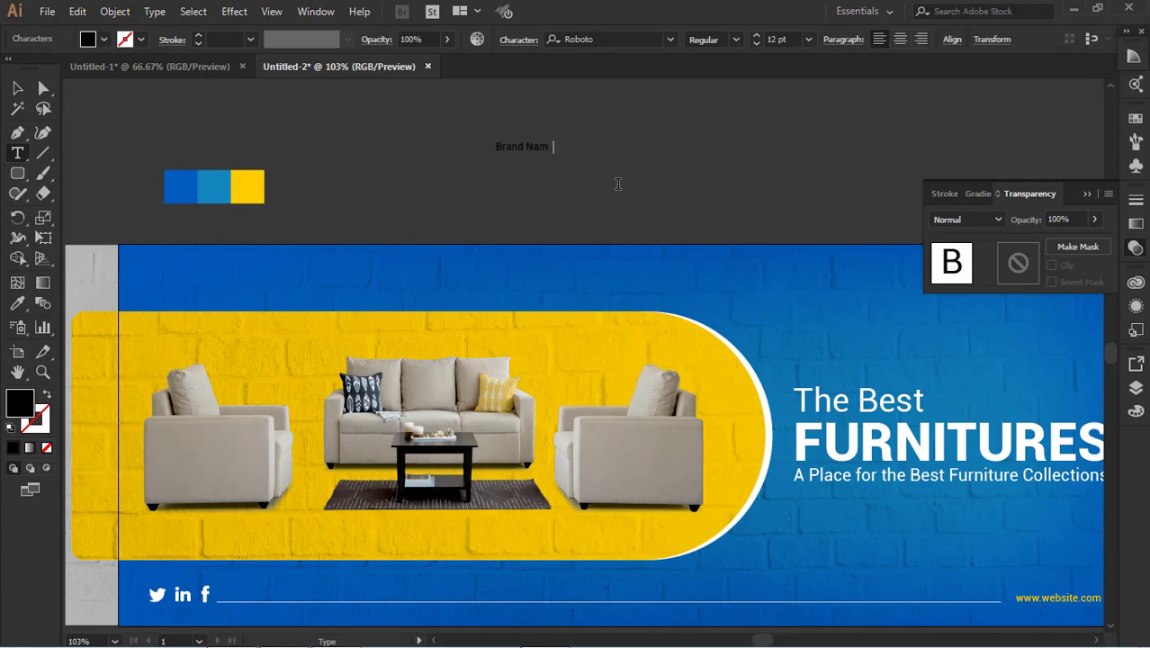
key(ctrl+shift+Left)
key(ctrl+shift+Left)
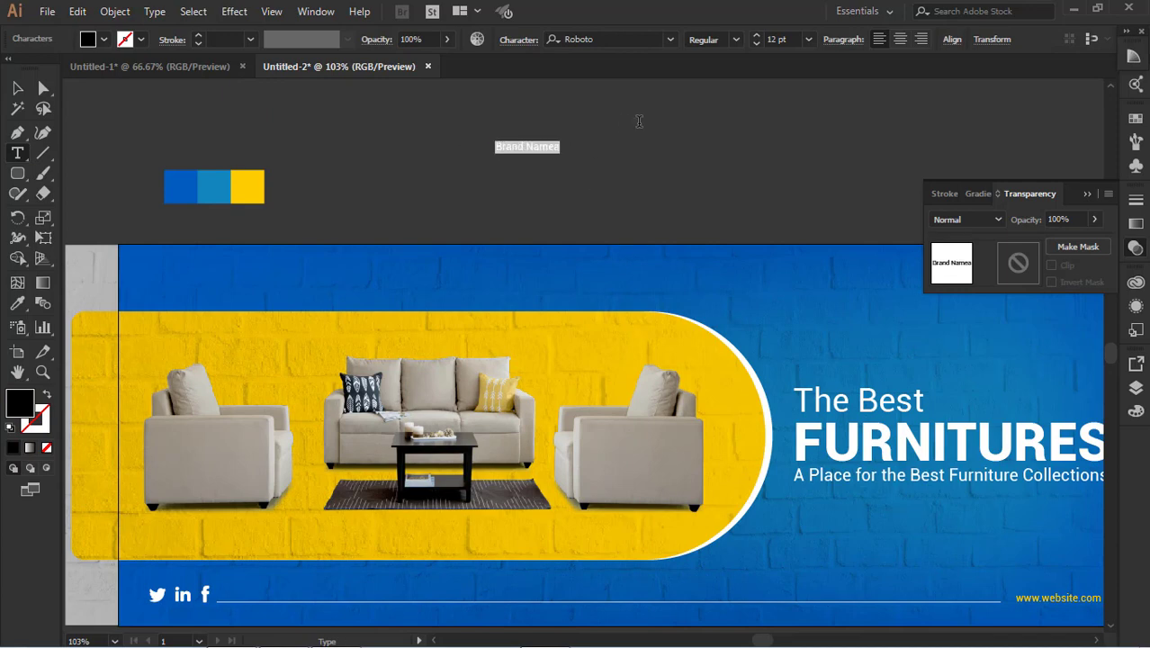
click(560, 147)
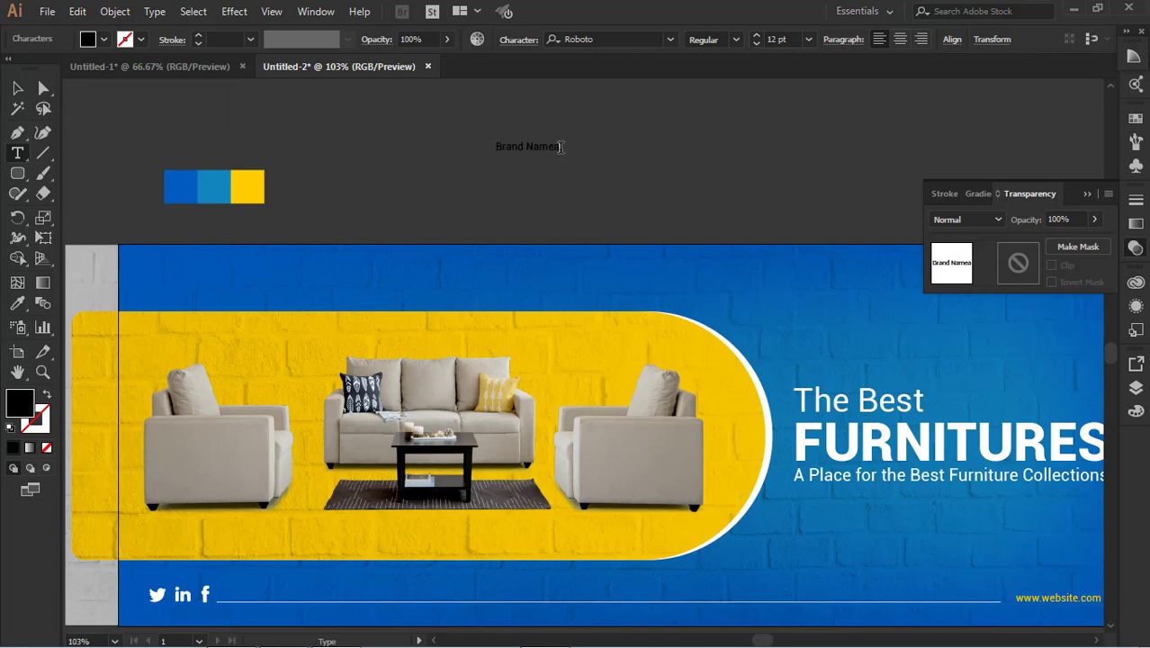
Color the whole "Brand Name" text white.
key(ctrl+a)
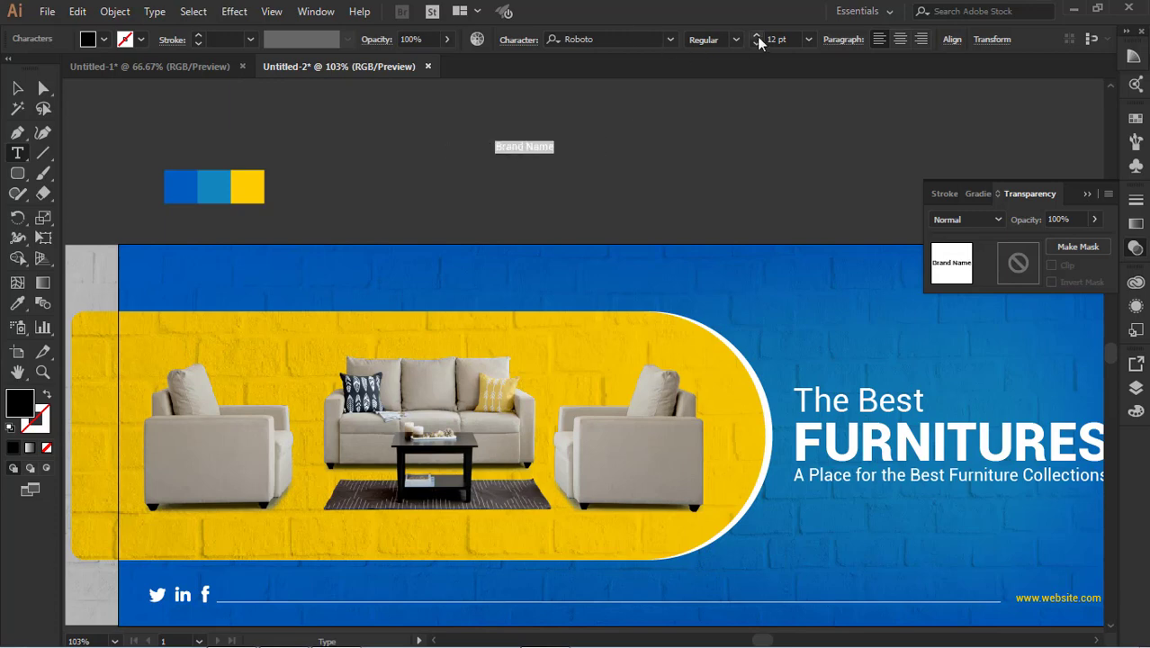
click(101, 39)
click(34, 71)
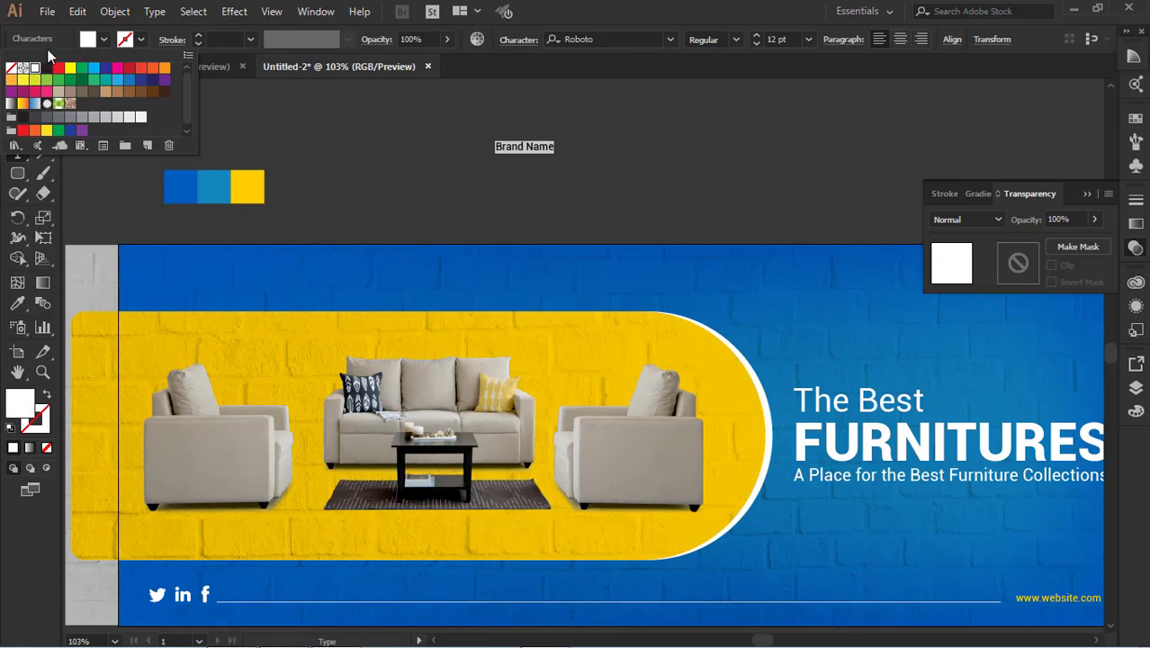
click(49, 41)
Enlarge the "Brand Name" text and place it in the banner's upper-left corner, above the yellow panel.
click(17, 89)
click(336, 119)
drag(544, 157, 223, 278)
click(312, 215)
click(307, 236)
drag(849, 365, 516, 280)
drag(19, 177, 121, 171)
drag(526, 109, 604, 185)
key(ctrl+z)
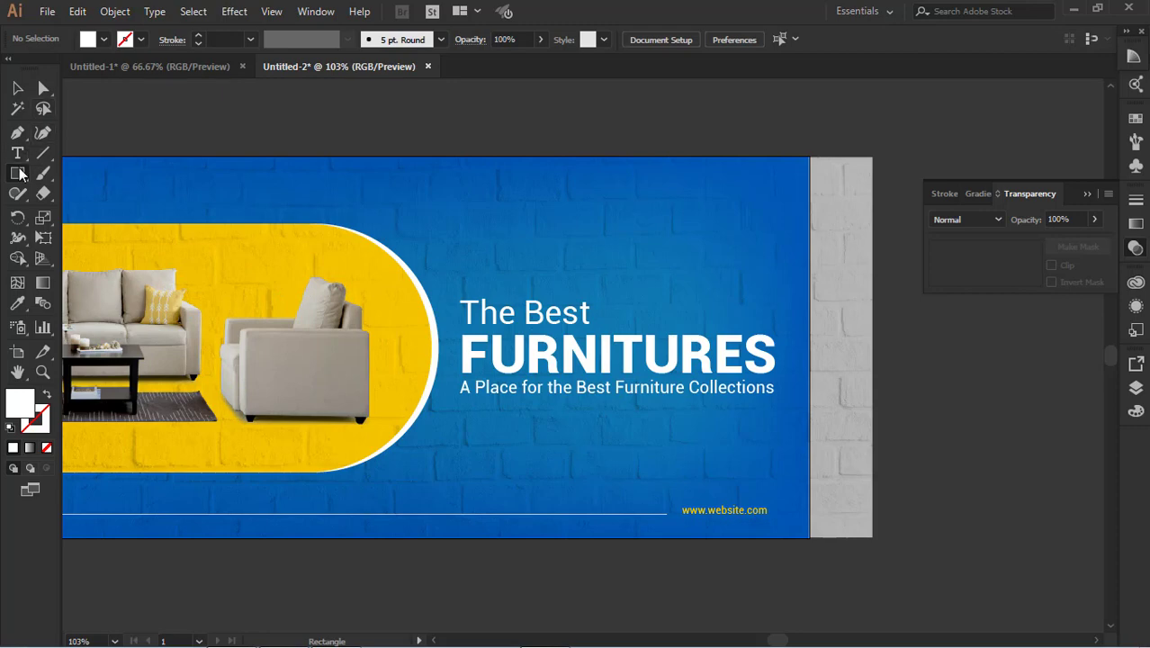
Draw a circle about 60 px wide above the banner and fill it with yellow sampled from the color swatch.
drag(20, 175, 92, 209)
drag(492, 138, 544, 158)
click(19, 303)
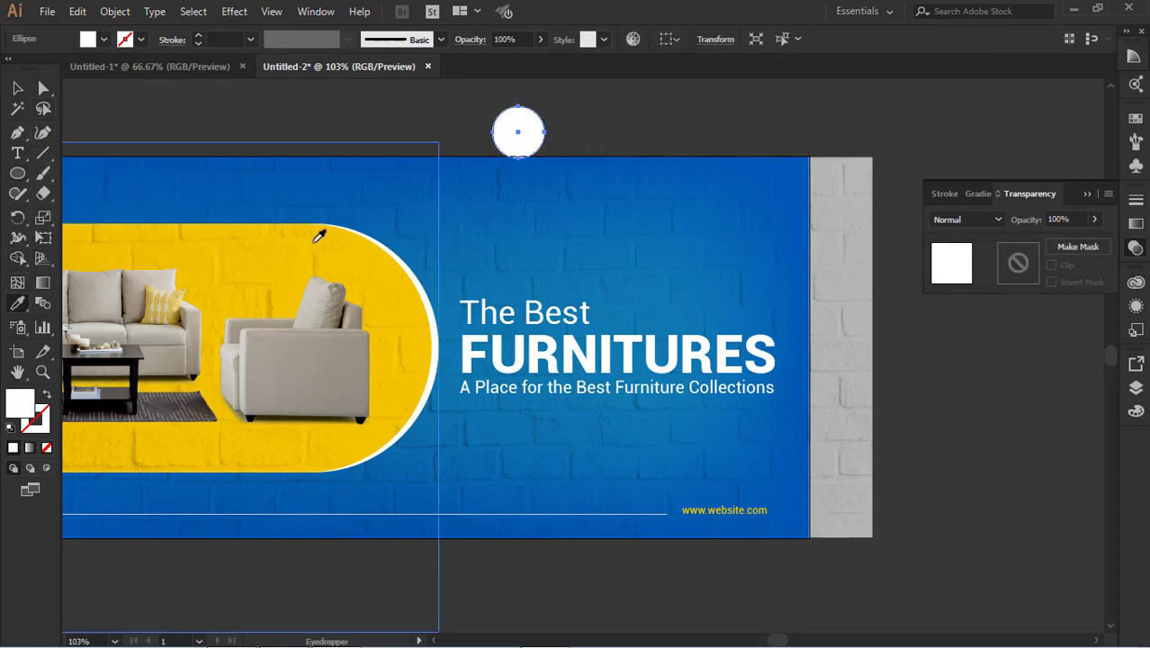
click(316, 240)
drag(298, 187, 681, 270)
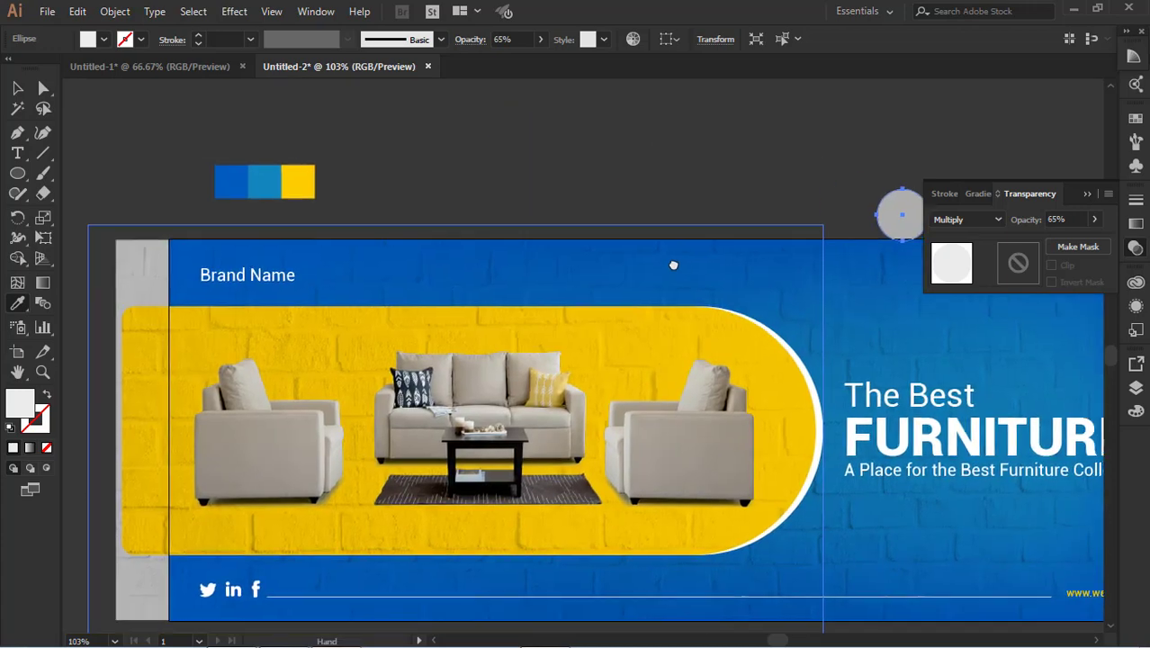
click(289, 187)
click(19, 92)
click(553, 182)
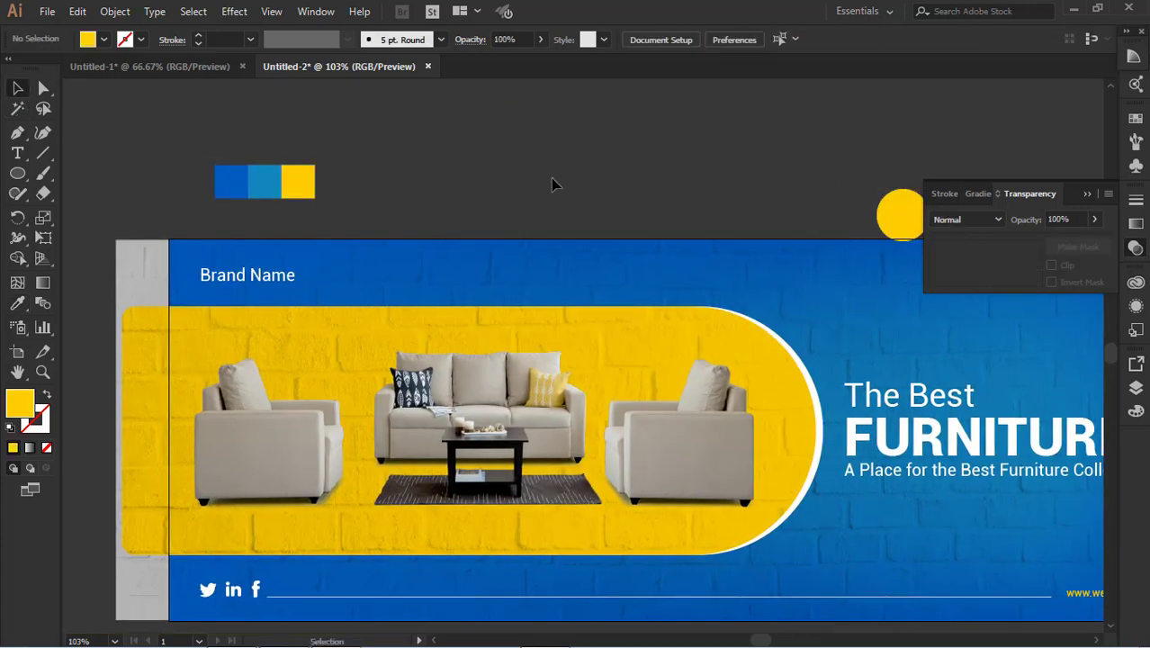
Move the yellow circle onto the banner's upper-right corner and enlarge it to about 80 px.
drag(682, 217, 151, 208)
drag(387, 211, 671, 249)
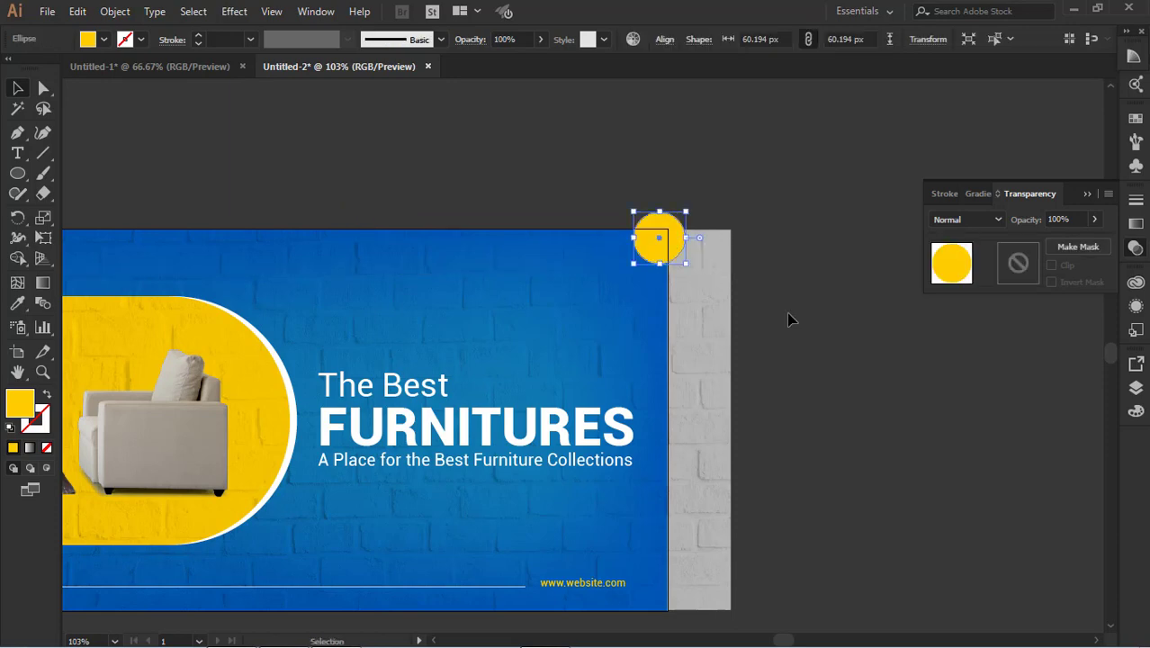
click(689, 290)
click(670, 251)
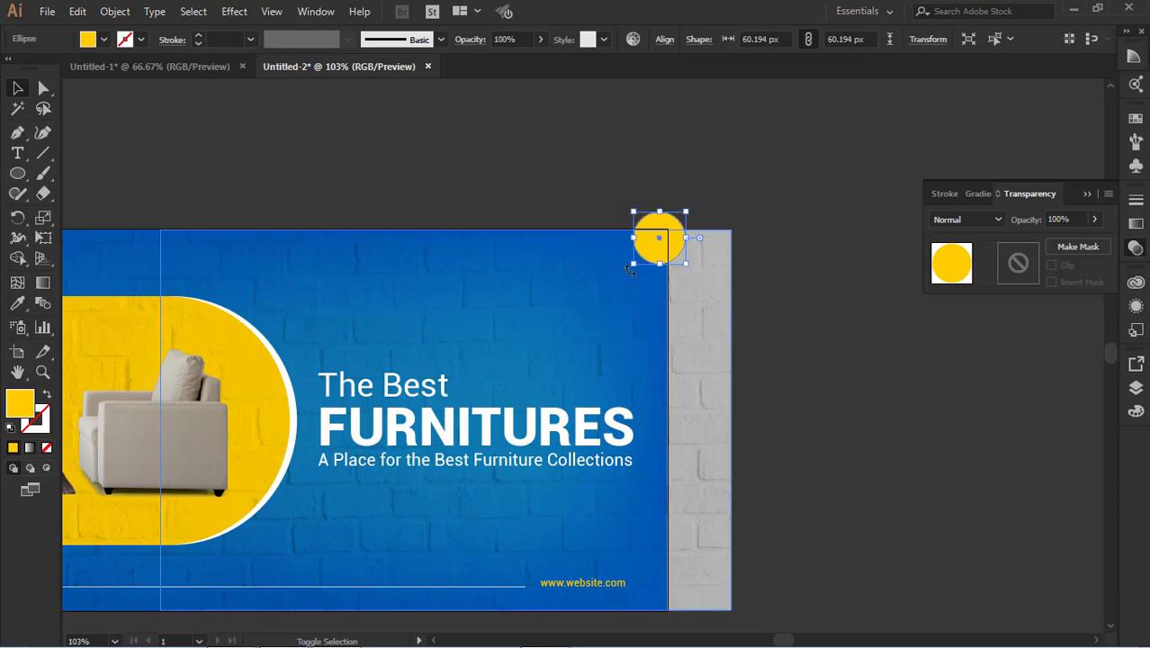
drag(631, 266, 615, 283)
click(785, 288)
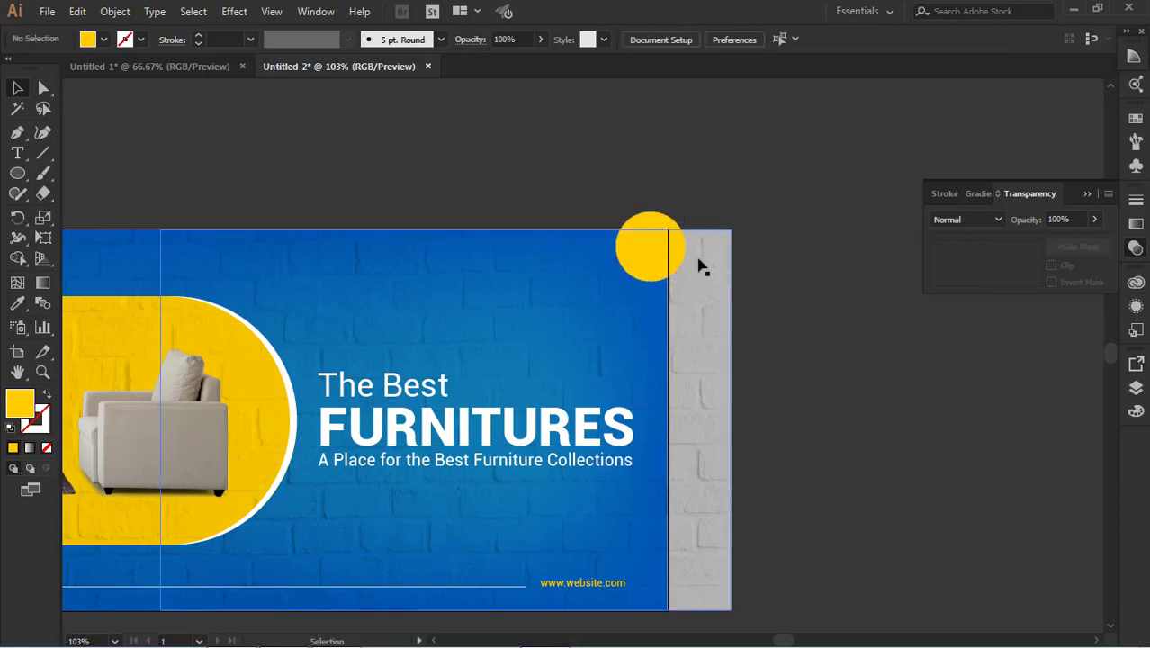
Duplicate the yellow circle to the area above the heading's right end and shrink the copy to about half size.
drag(678, 250, 606, 350)
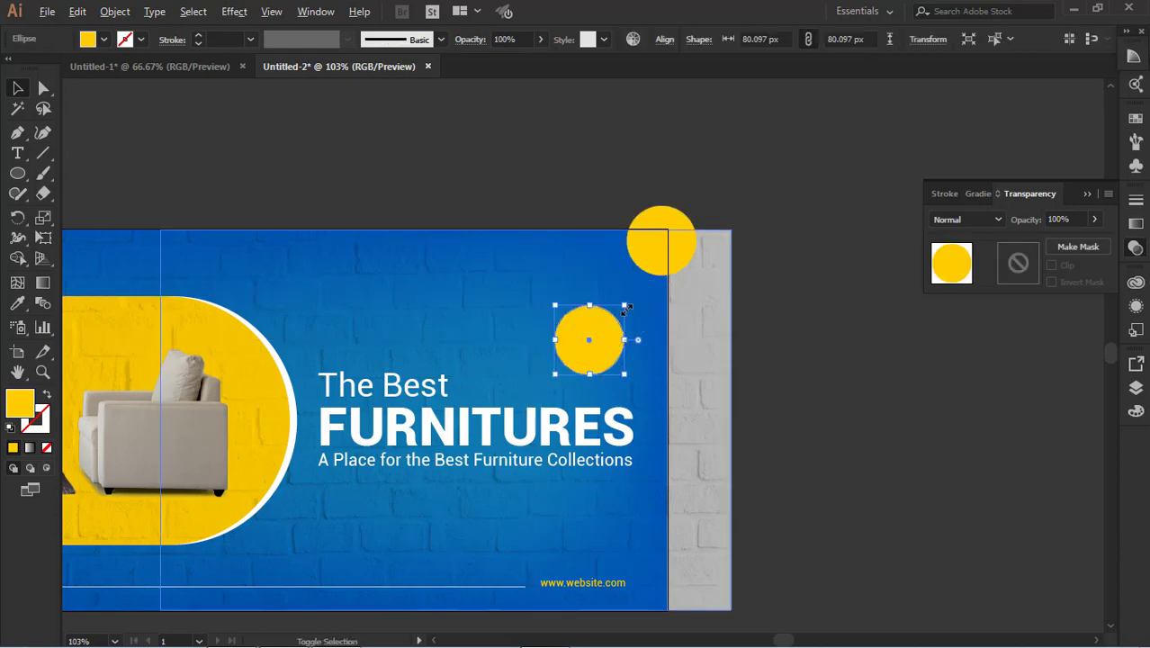
drag(626, 310, 616, 323)
click(773, 363)
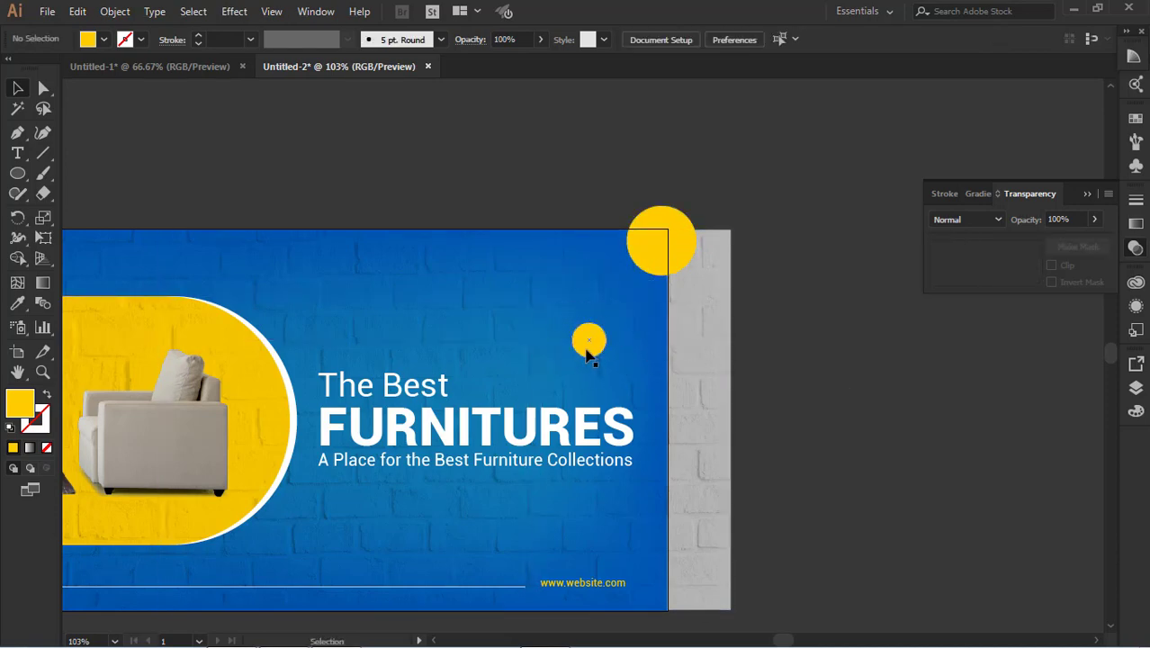
click(585, 349)
click(774, 367)
Draw a small yellow rounded rectangle for a button in the empty area above the banner.
drag(559, 379, 715, 342)
drag(17, 173, 100, 195)
drag(334, 142, 409, 176)
key(ctrl+z)
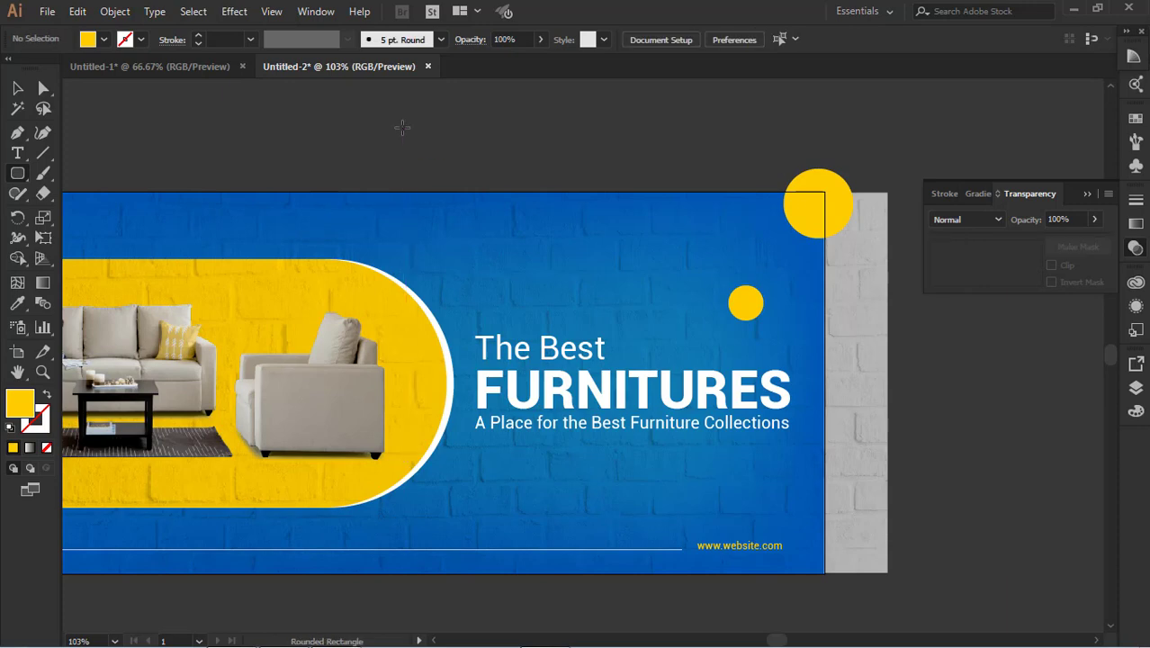
drag(402, 127, 511, 164)
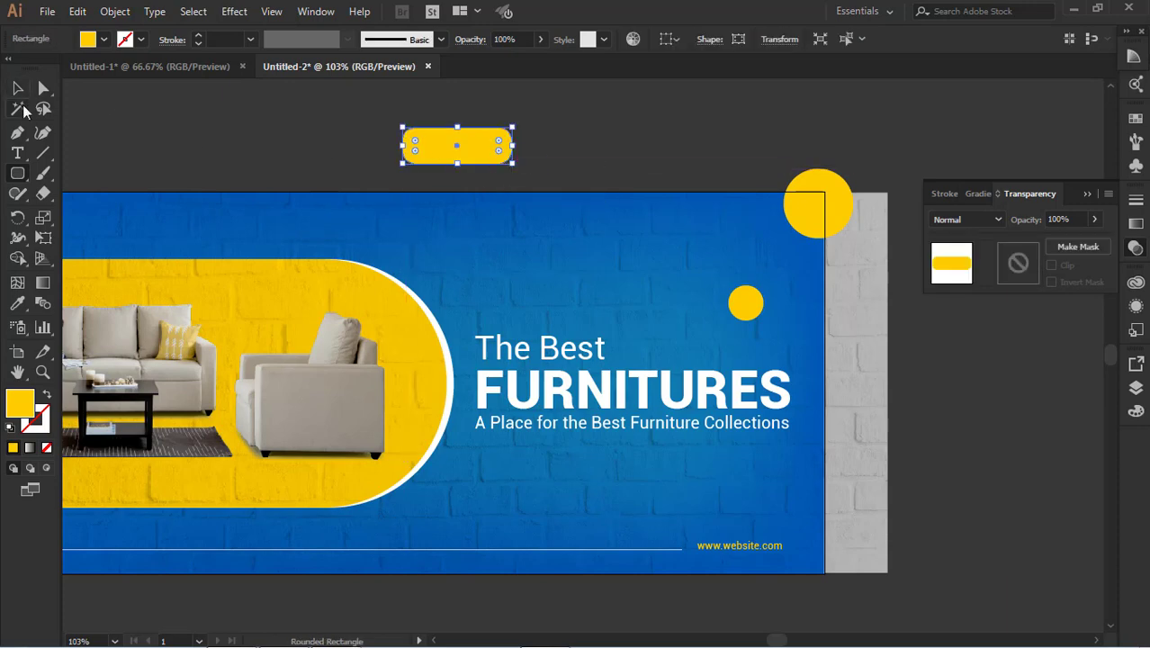
Add the text "Shop Now" in 12 pt Roboto in the empty area above the banner.
click(17, 153)
click(561, 83)
text(S)
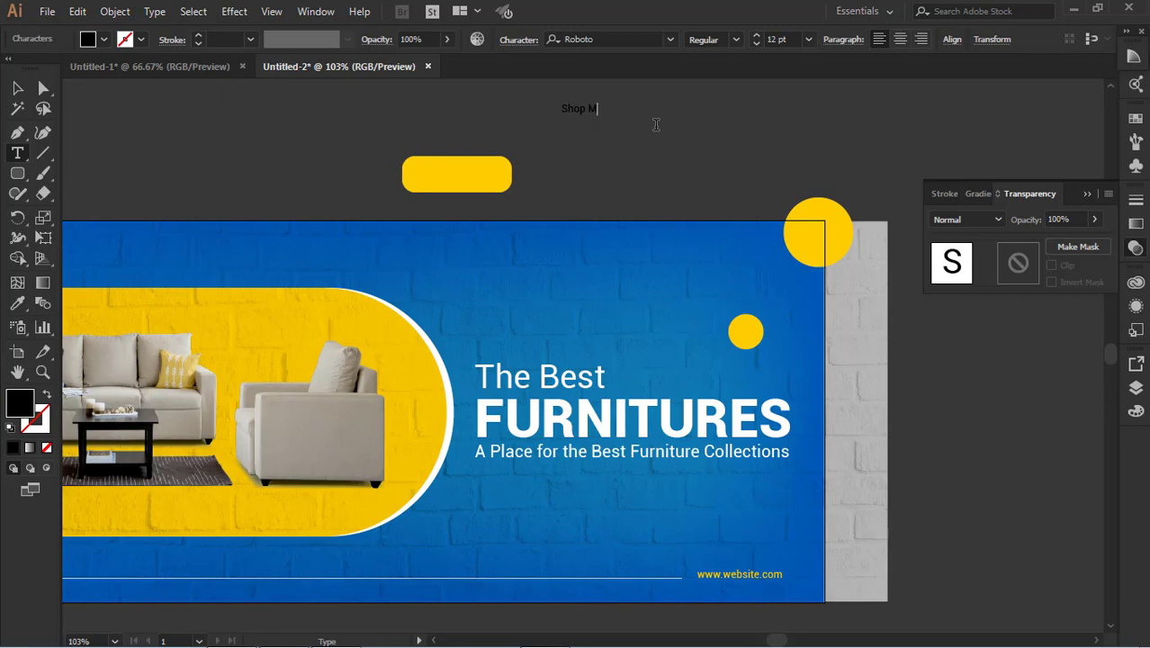
text(hop M)
key(BackSpace)
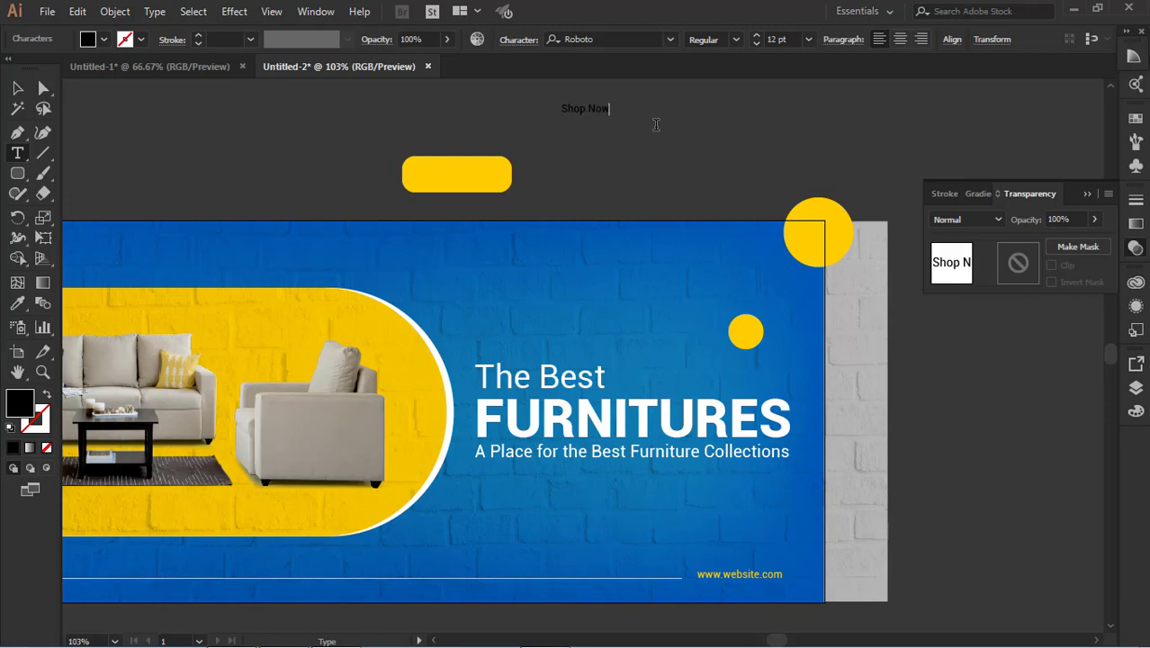
key(ctrl+a)
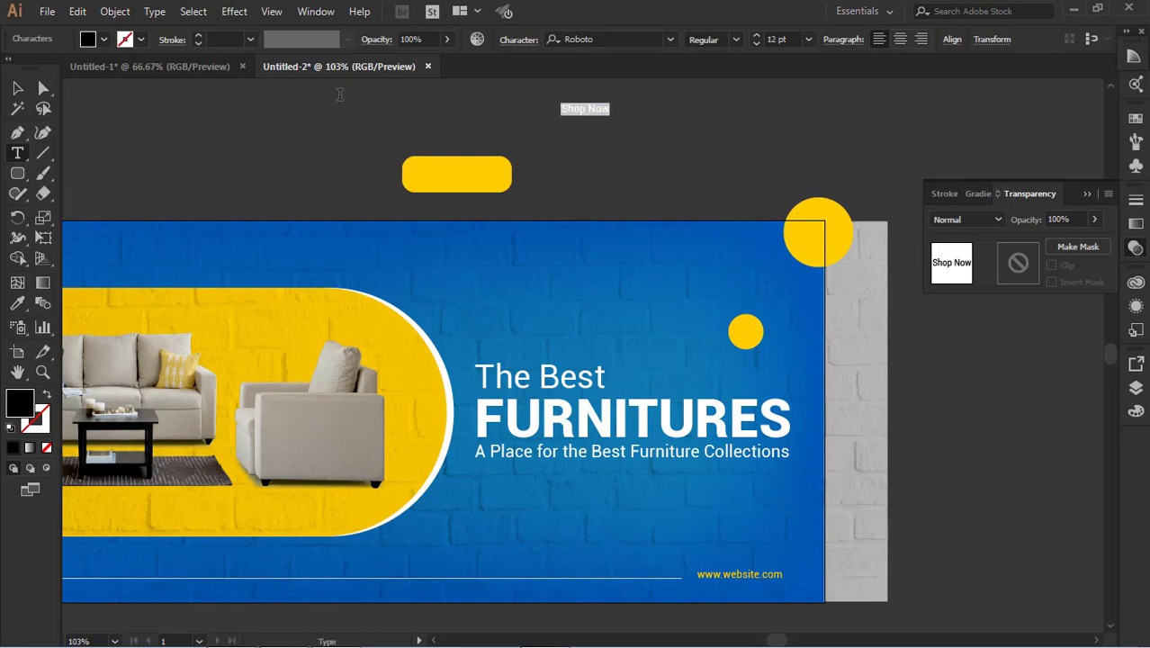
Place the yellow button below the tagline and centre the "Shop Now" text on it, enlarged to about 23 pt.
click(25, 89)
drag(482, 181, 555, 491)
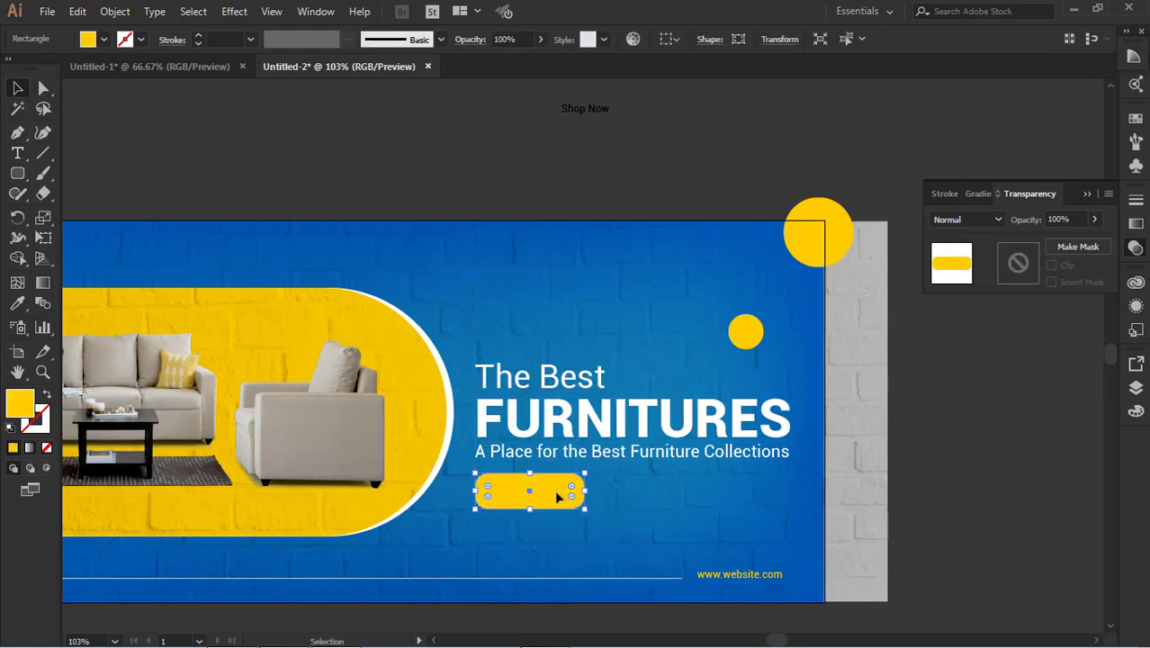
click(611, 197)
drag(598, 111, 578, 365)
drag(543, 501, 567, 492)
key(ctrl+shift+a)
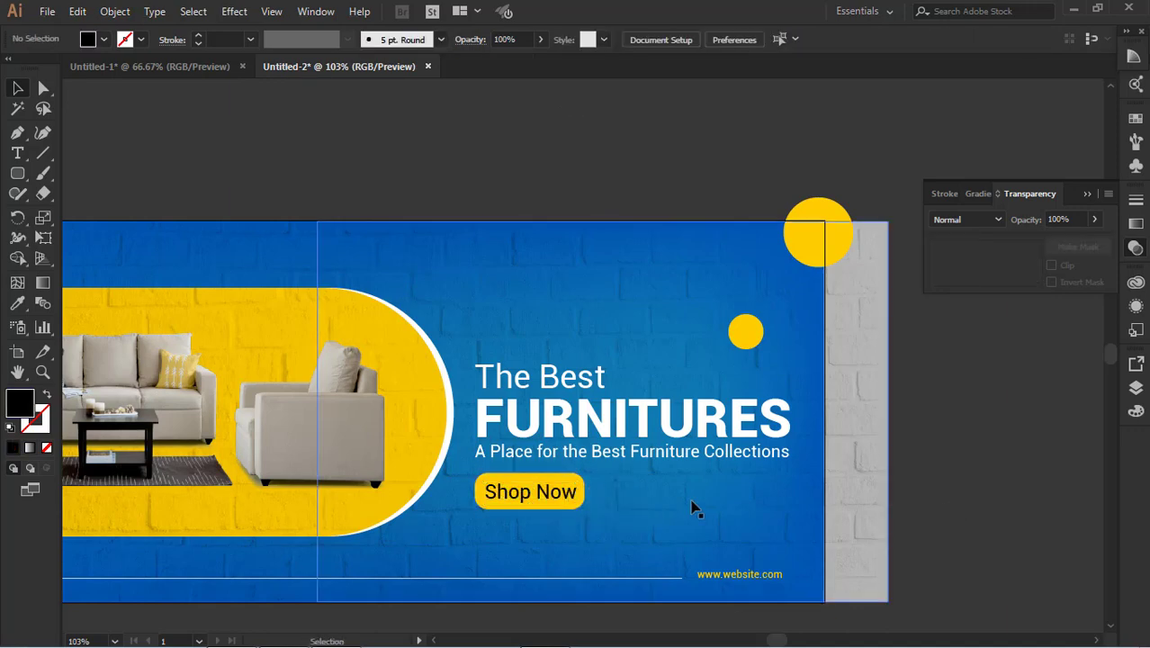
Reduce the corner rounding of the yellow button to small, slightly rounded corners.
click(570, 478)
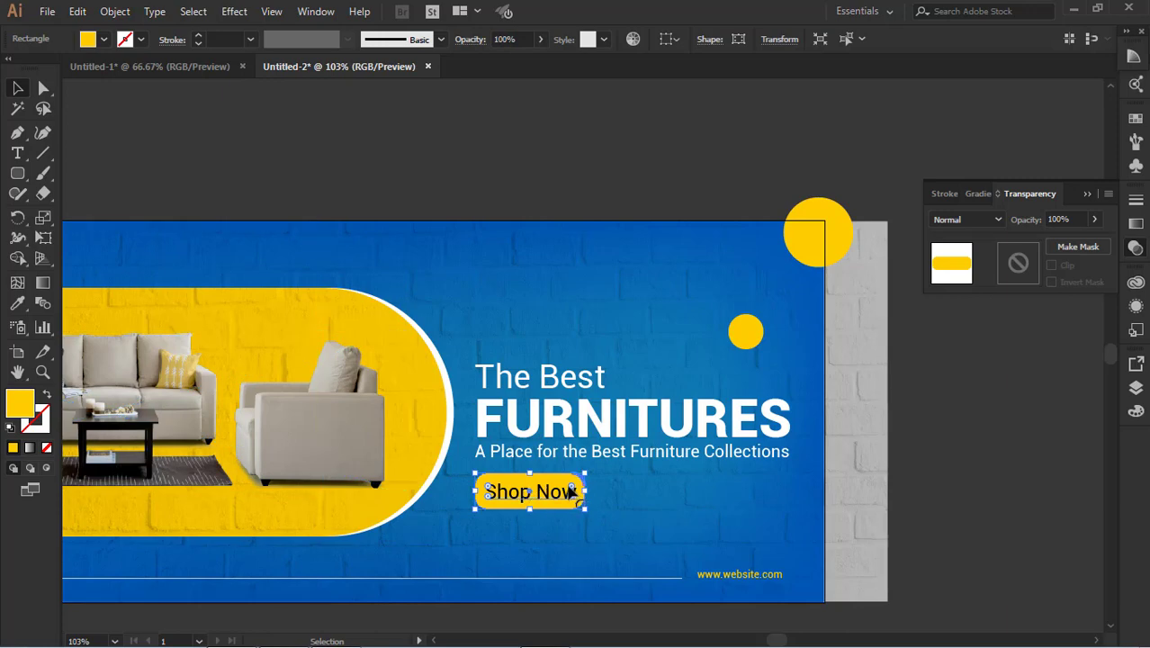
drag(570, 486, 583, 486)
click(909, 588)
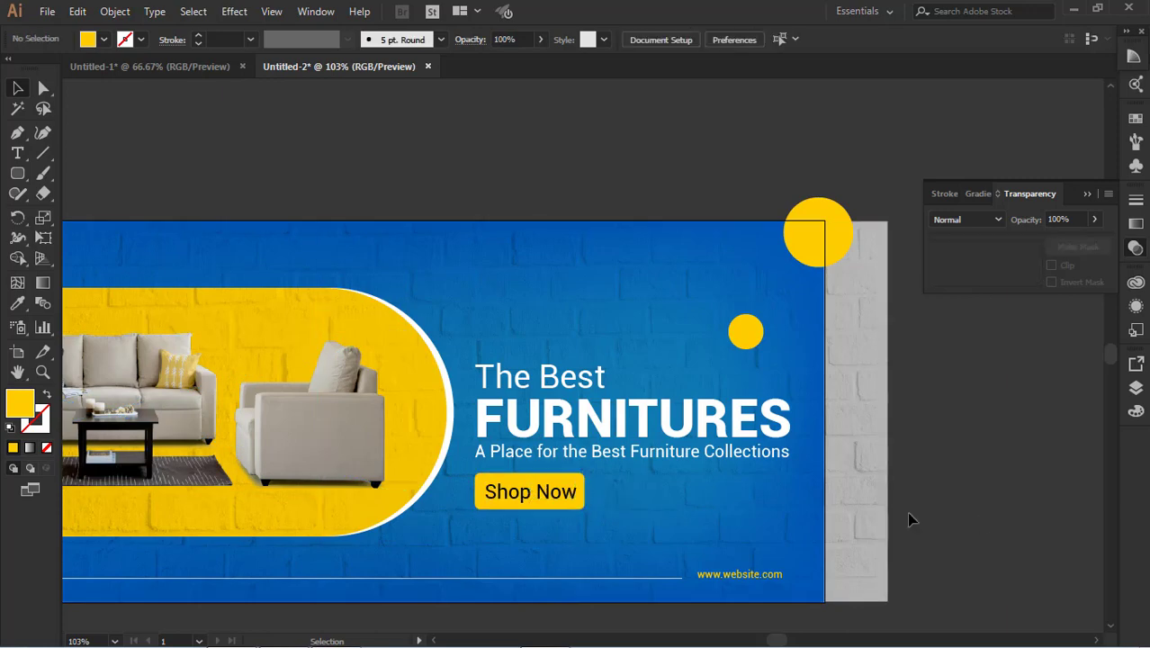
Set the "Shop Now" button text to the Bold font style.
click(551, 492)
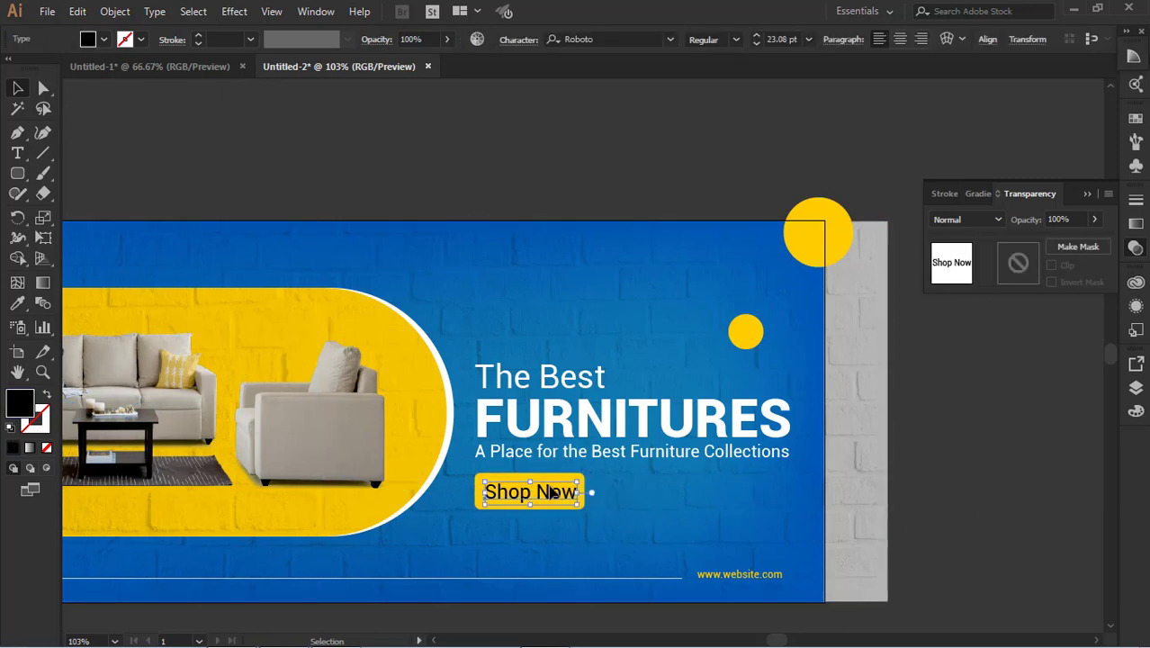
click(736, 39)
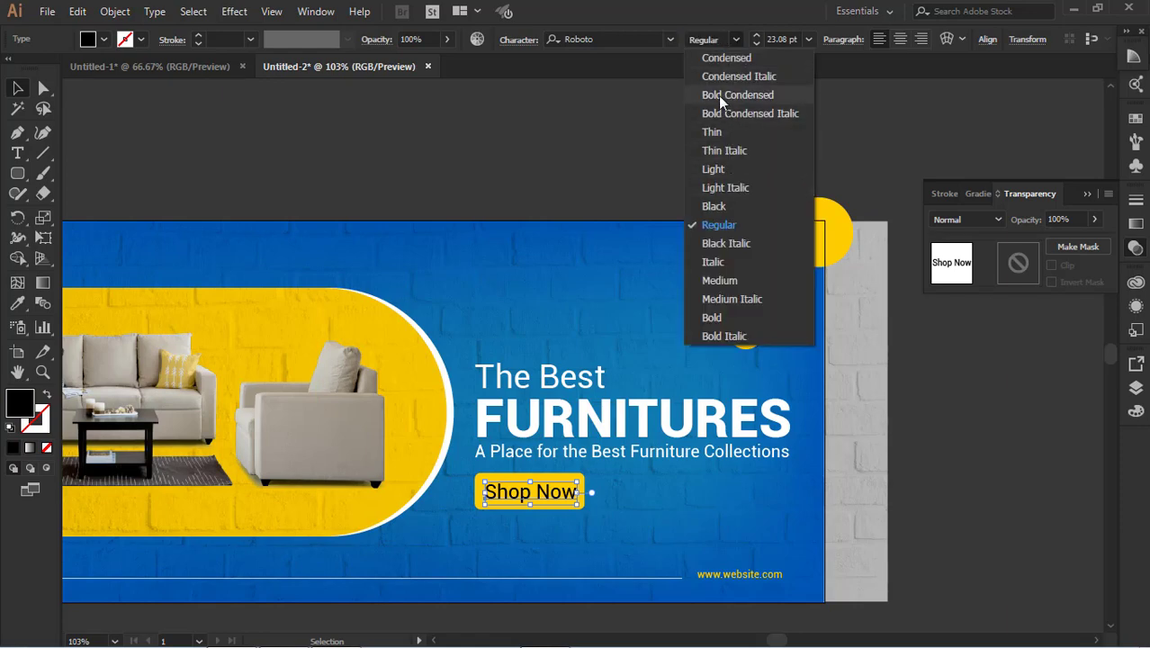
click(725, 318)
click(906, 452)
click(534, 497)
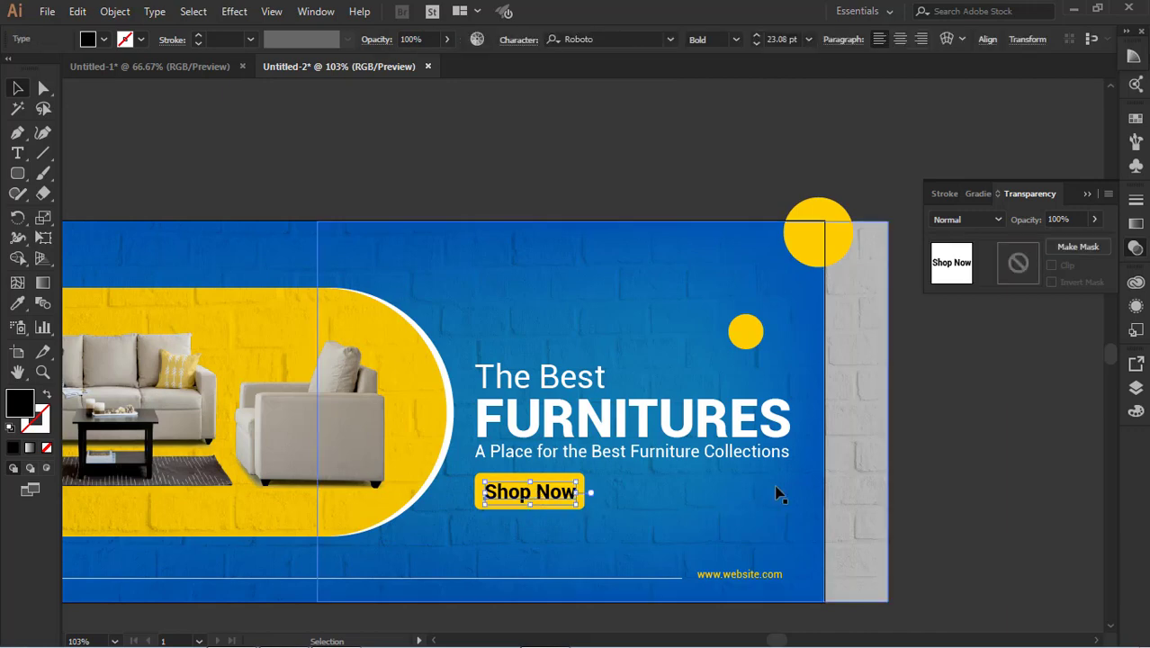
click(752, 565)
Change the fill of the small circle above the heading's right end to white.
click(745, 331)
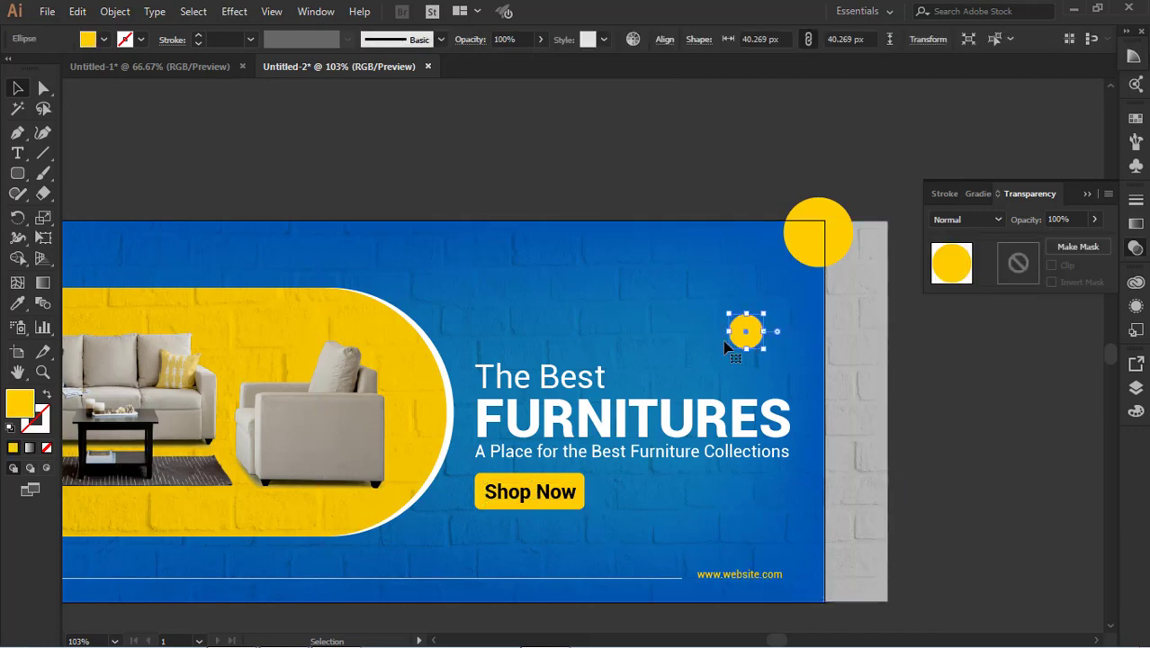
click(18, 306)
click(104, 39)
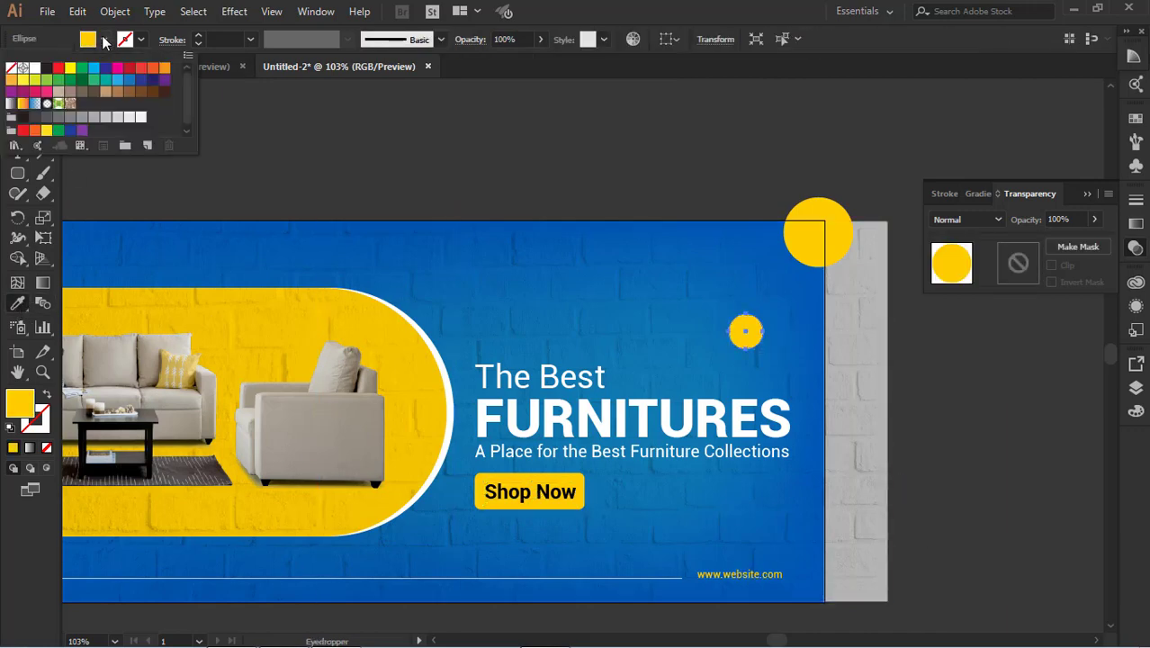
click(36, 69)
click(18, 88)
click(681, 161)
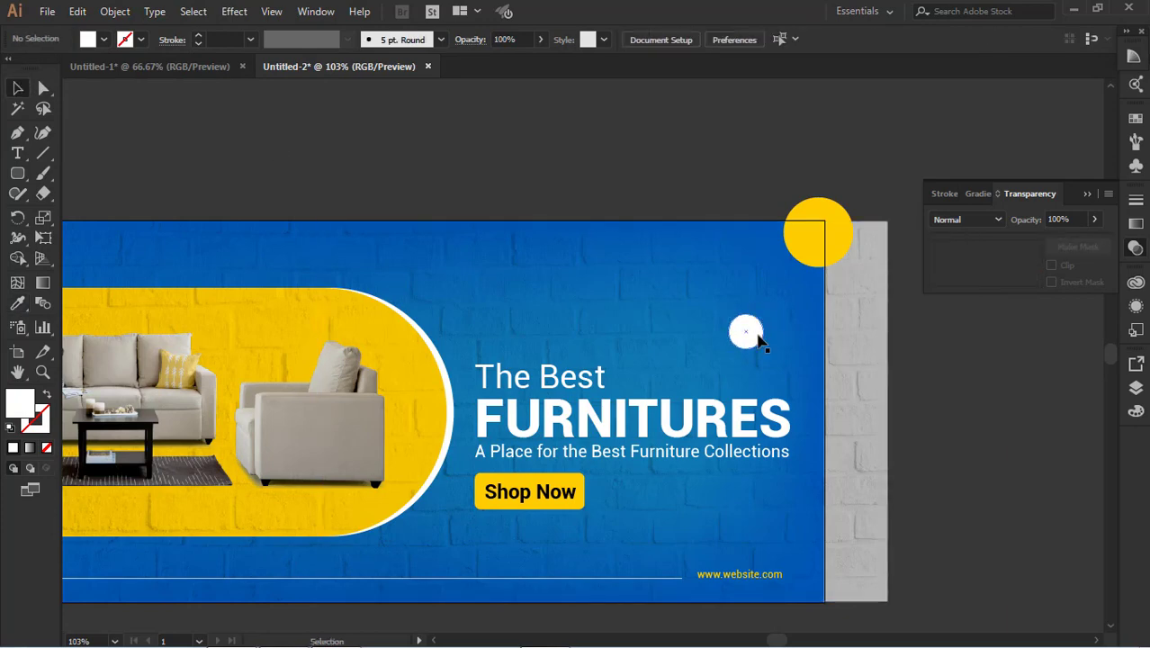
Duplicate the large yellow circle to the area above the website address and shrink the copy to less than half size.
drag(826, 244, 820, 530)
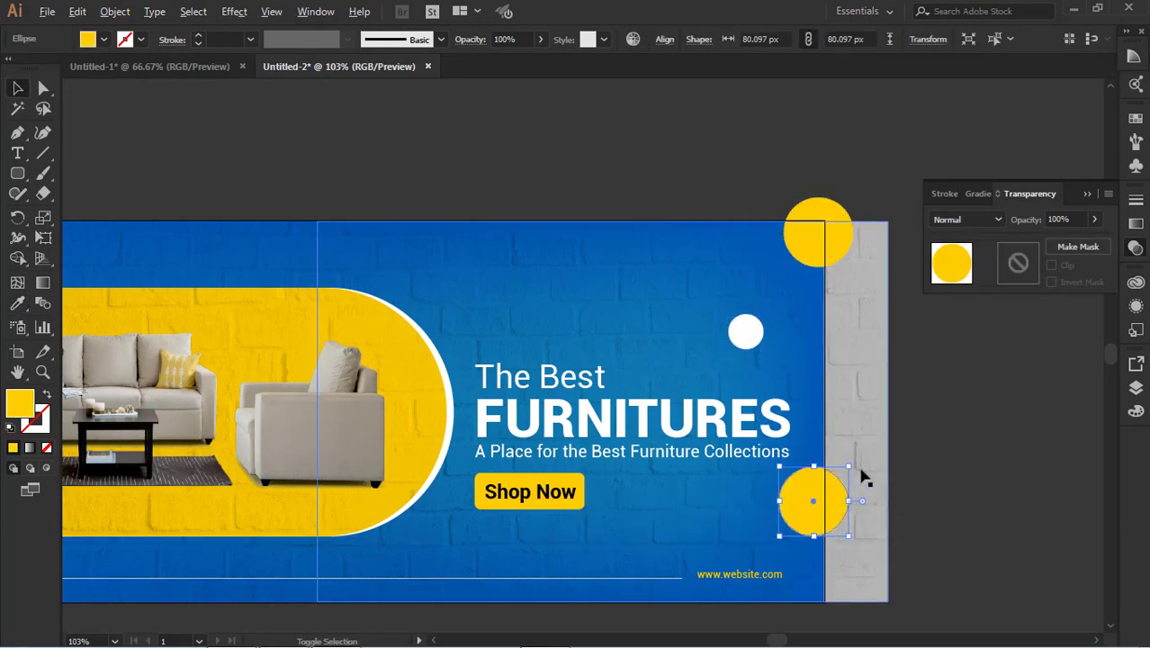
drag(849, 468, 748, 517)
click(849, 509)
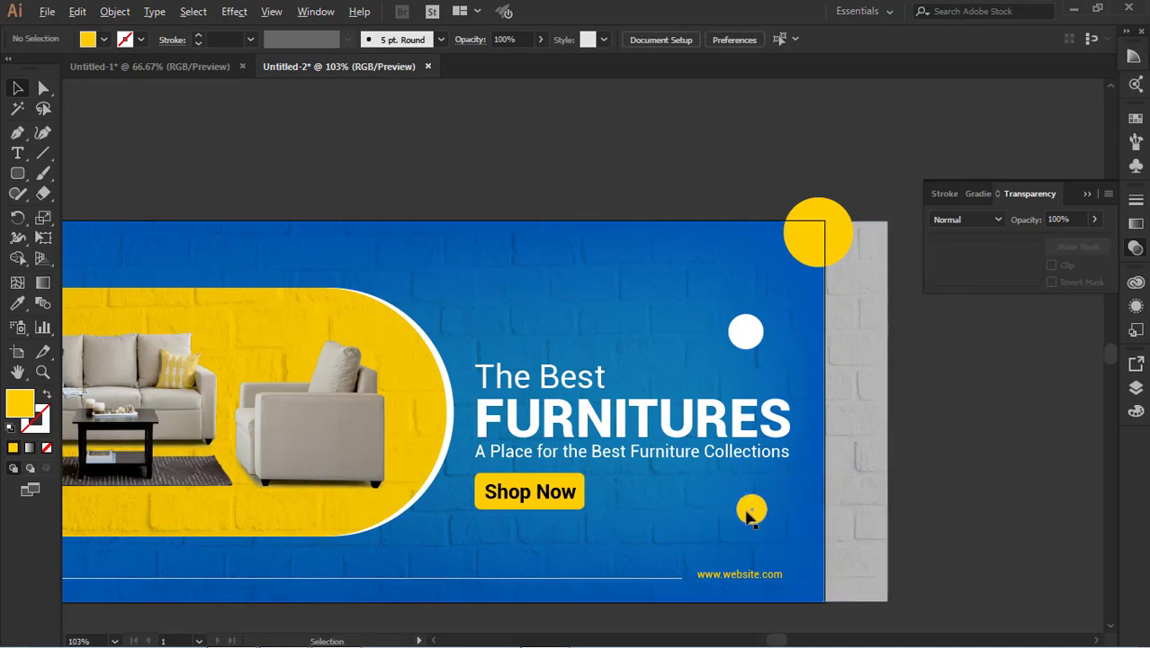
Spread more small yellow and white circles along the banner's right edge, including a white one at the lower-right corner.
drag(796, 261, 853, 577)
click(983, 516)
click(984, 521)
Apply a Multiply drop shadow to the white shape behind the sofa panel with 41% opacity, 2 px offsets and 5 px blur.
drag(307, 407, 661, 400)
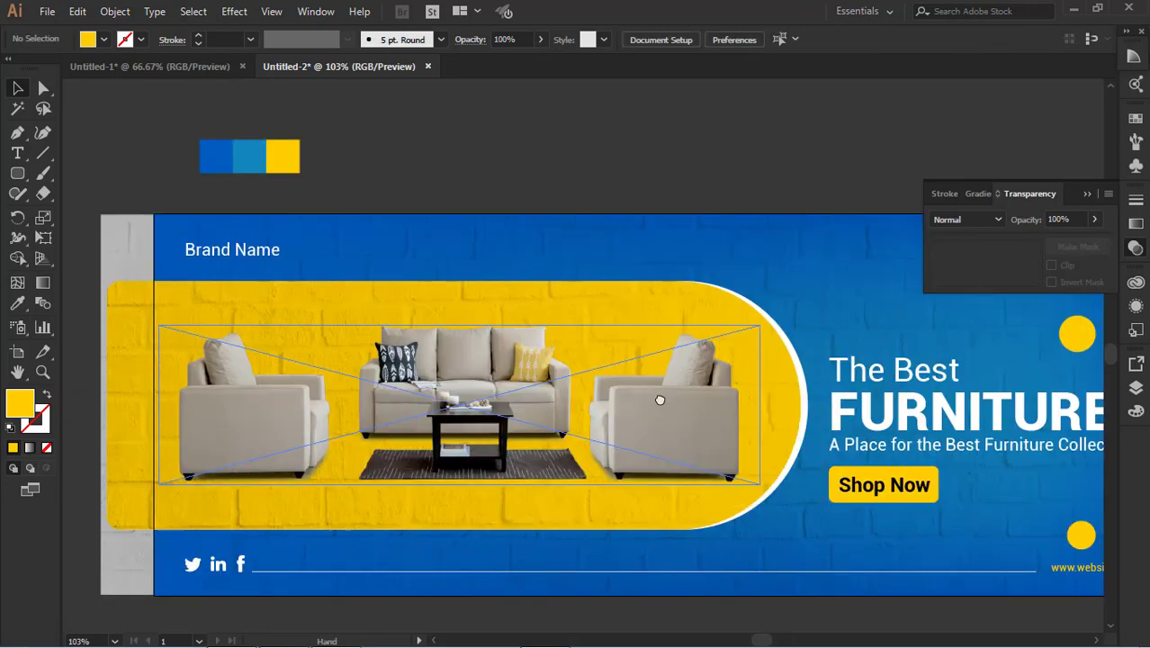
click(635, 434)
click(787, 493)
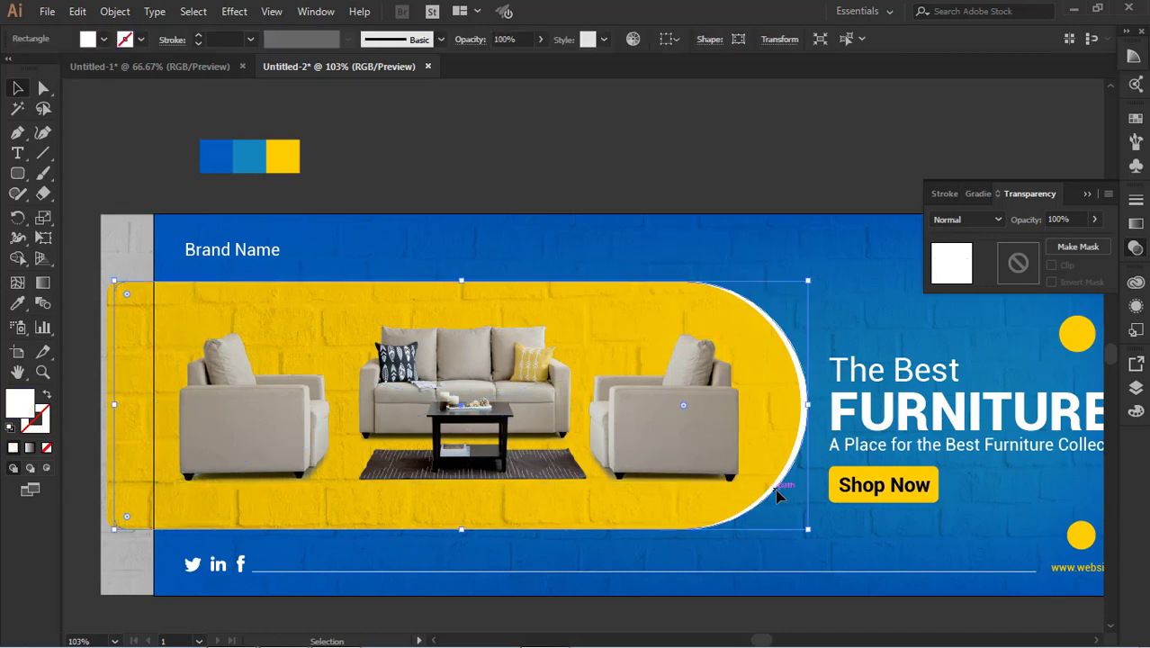
click(233, 12)
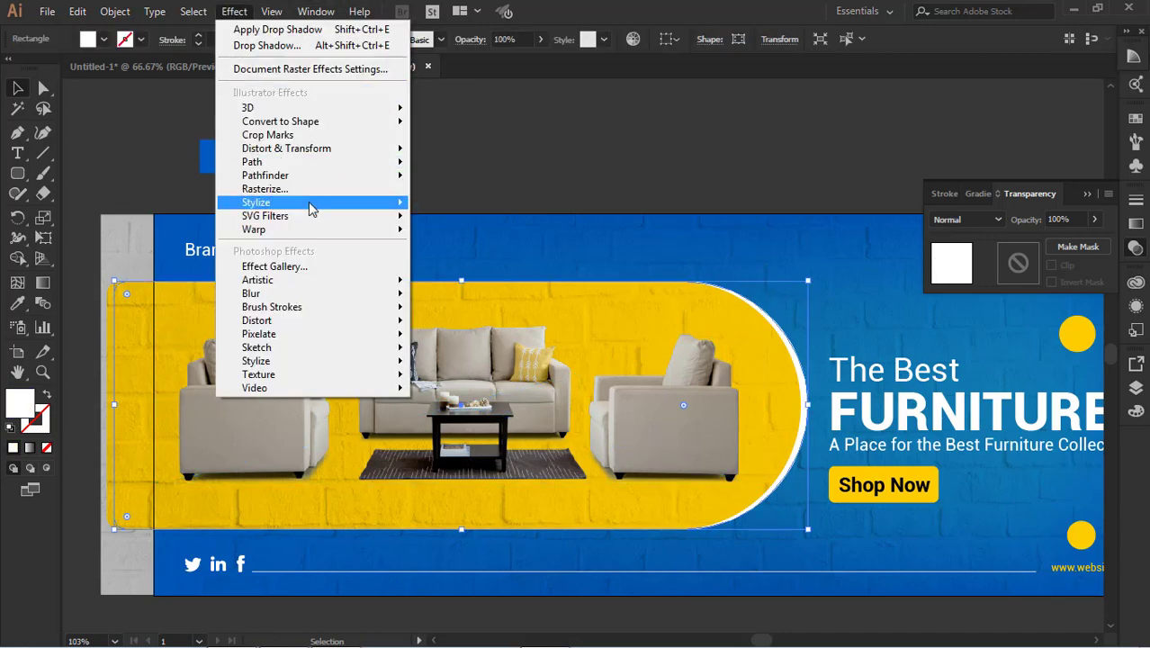
mouse_move(316, 205)
click(464, 205)
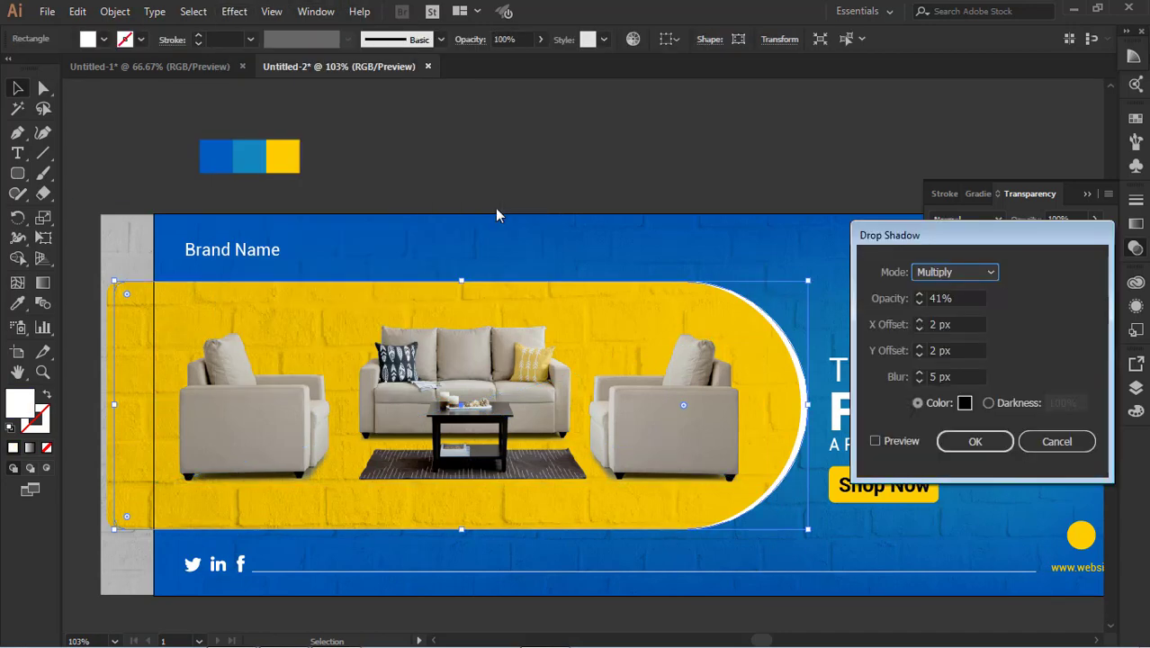
click(959, 437)
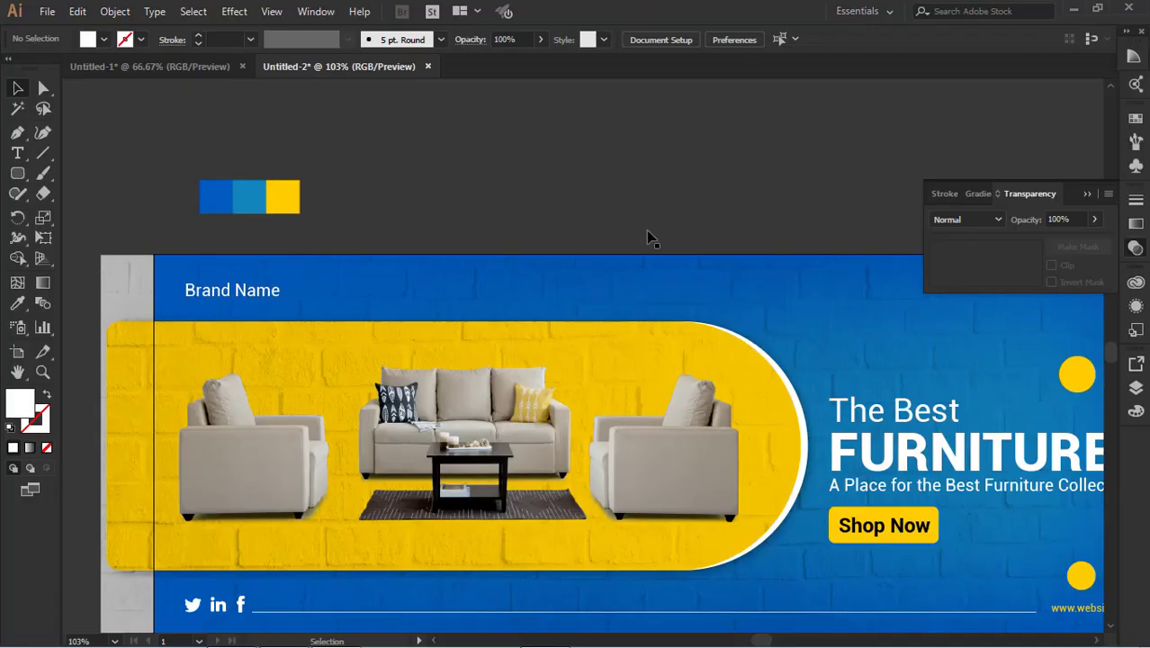
key(ctrl+minus)
key(ctrl+minus)
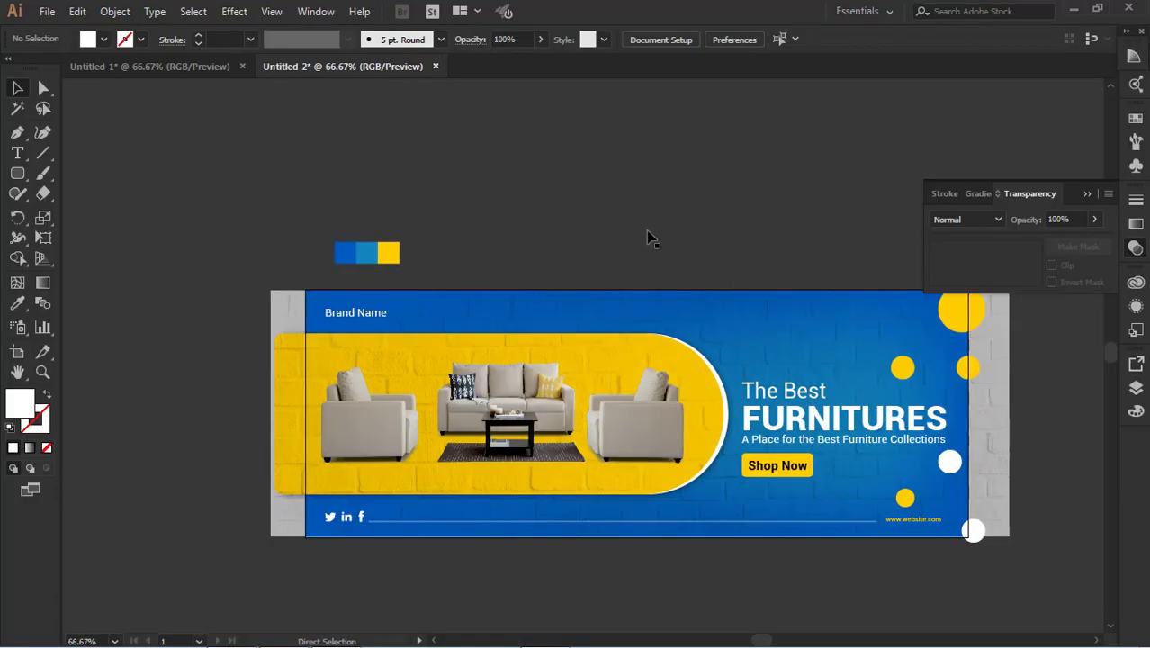
drag(626, 230, 440, 204)
click(615, 401)
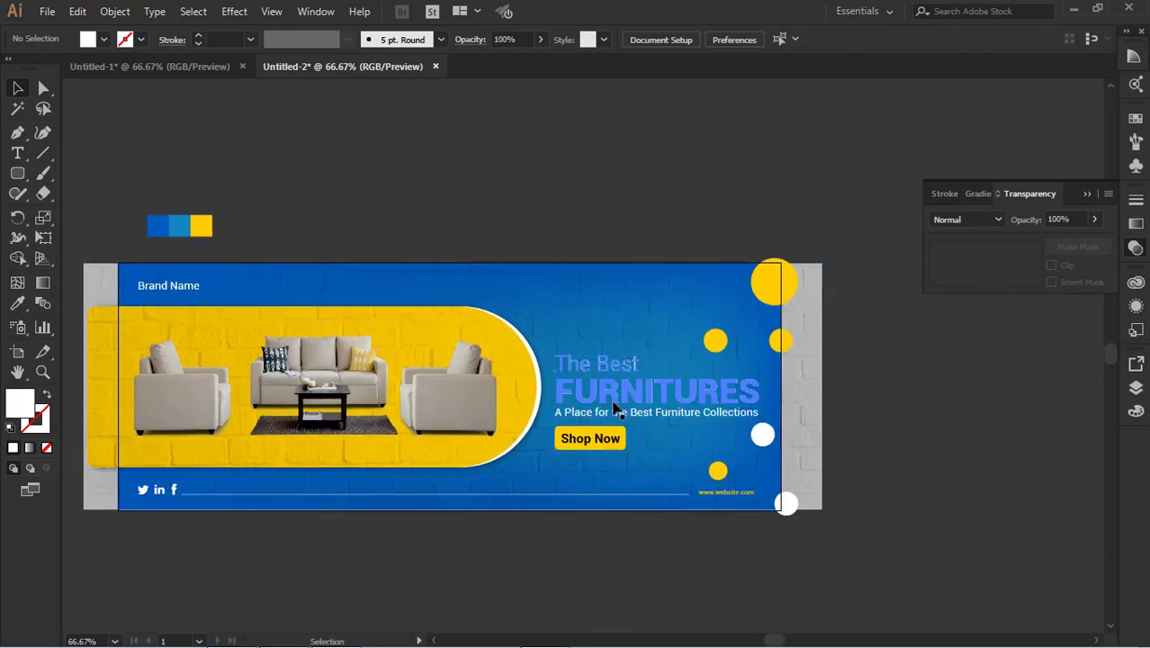
click(857, 443)
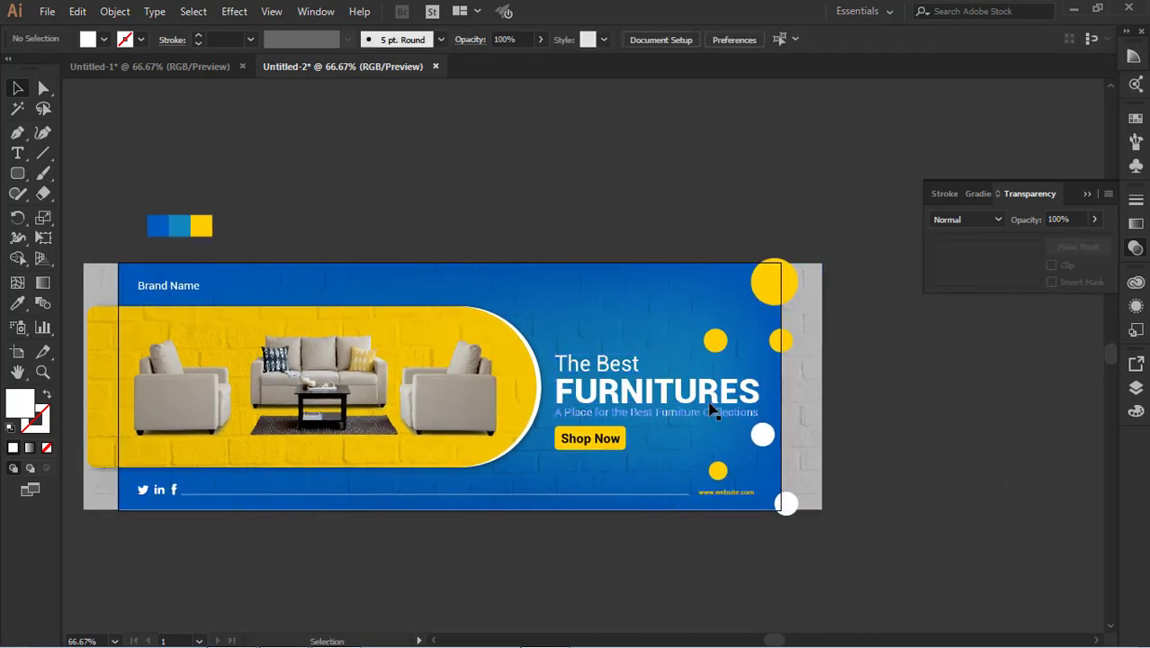
click(713, 403)
click(960, 451)
click(734, 393)
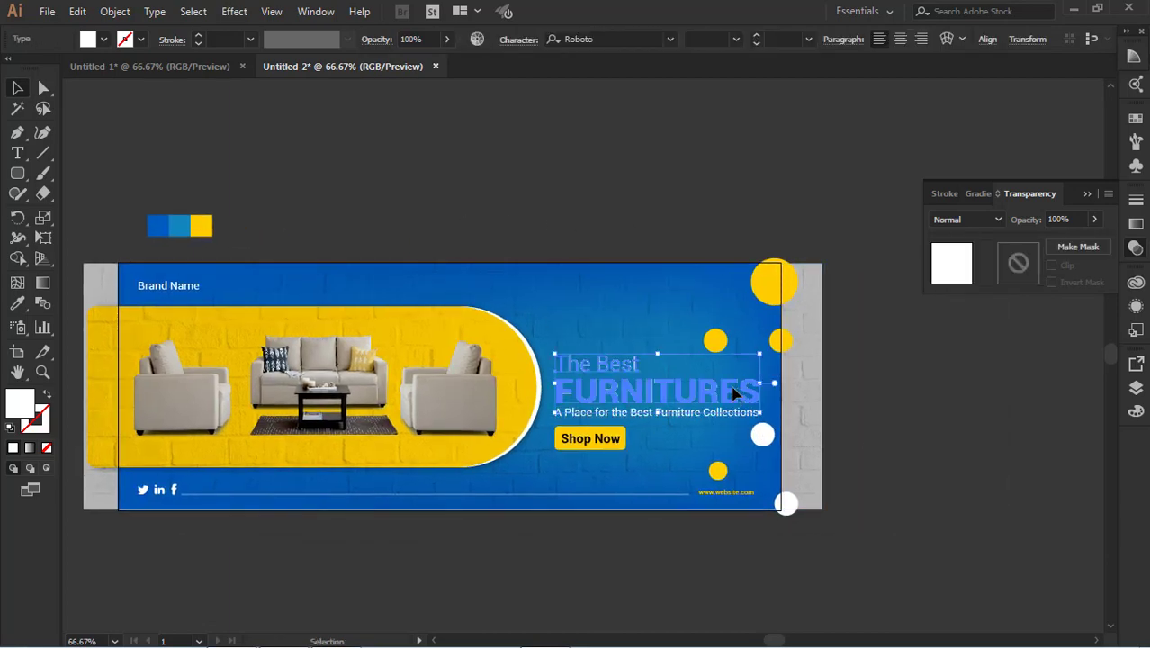
click(841, 441)
click(741, 396)
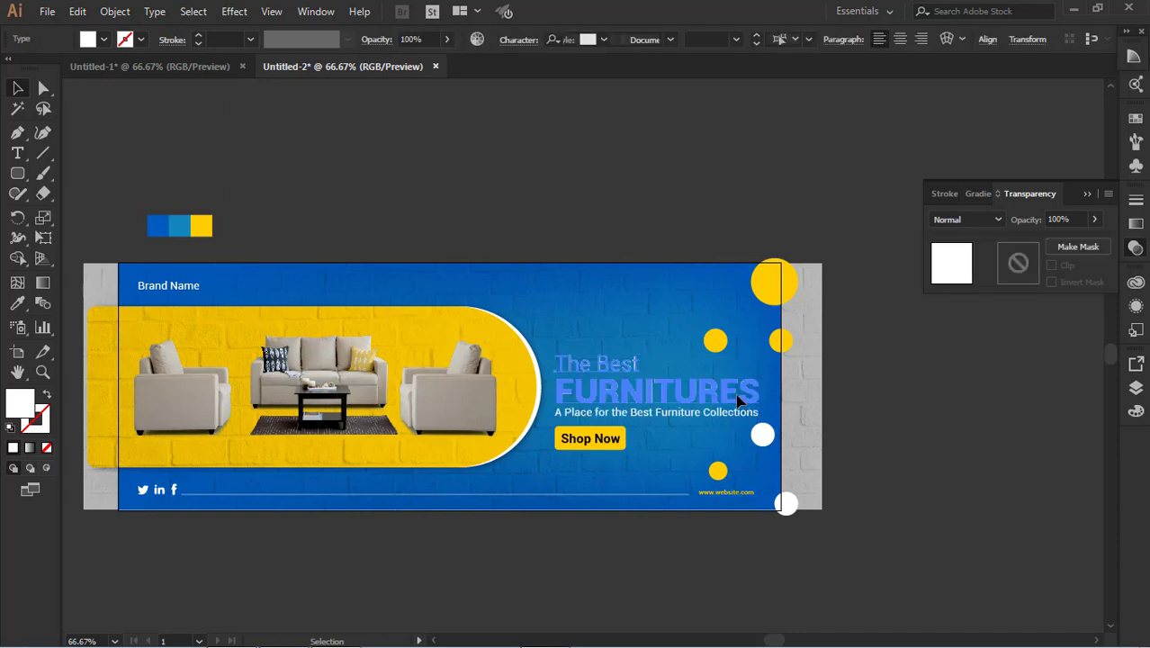
click(837, 441)
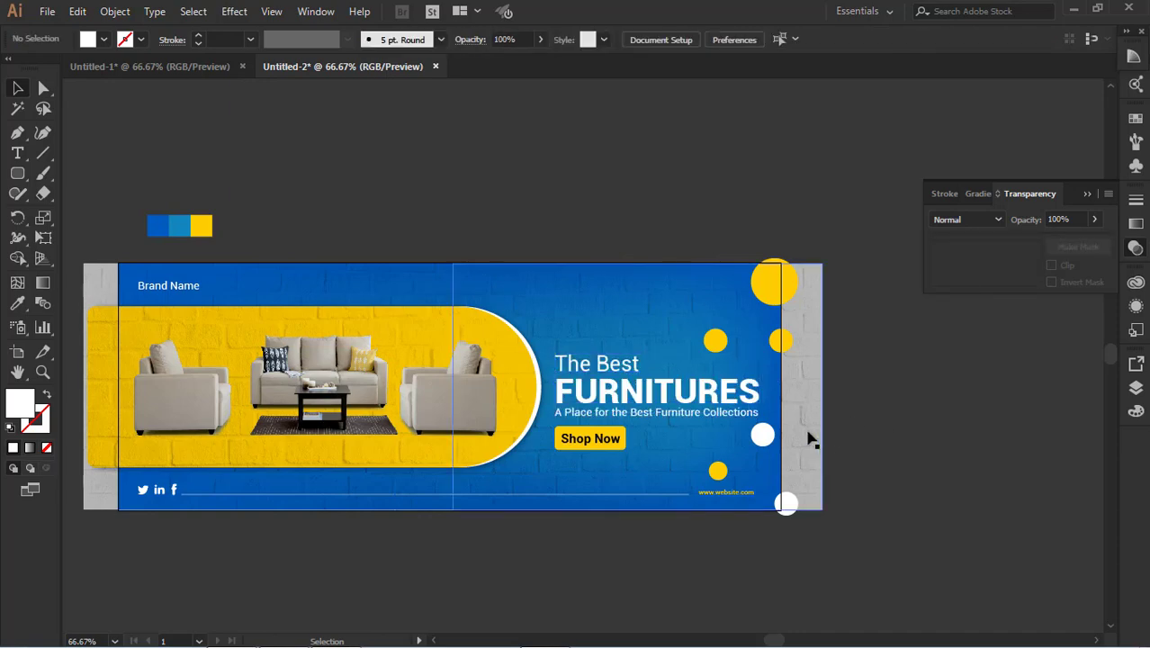
click(708, 414)
click(785, 418)
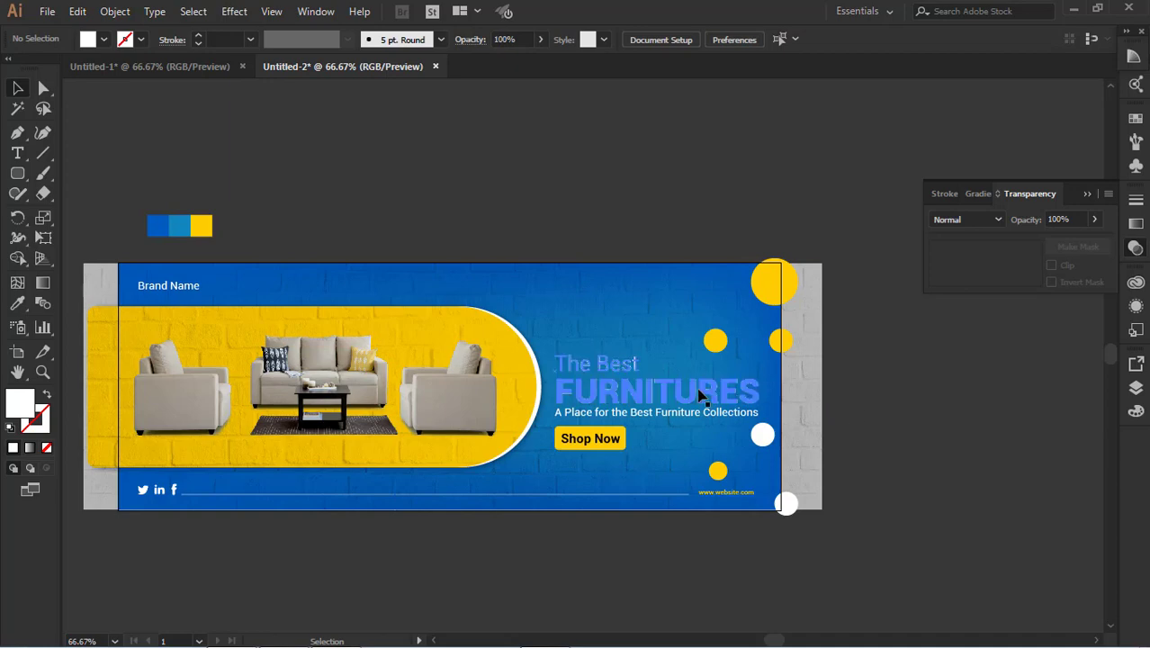
Recolor only the word "FURNITURES" in the heading with the yellow of the color swatch.
click(737, 400)
click(18, 154)
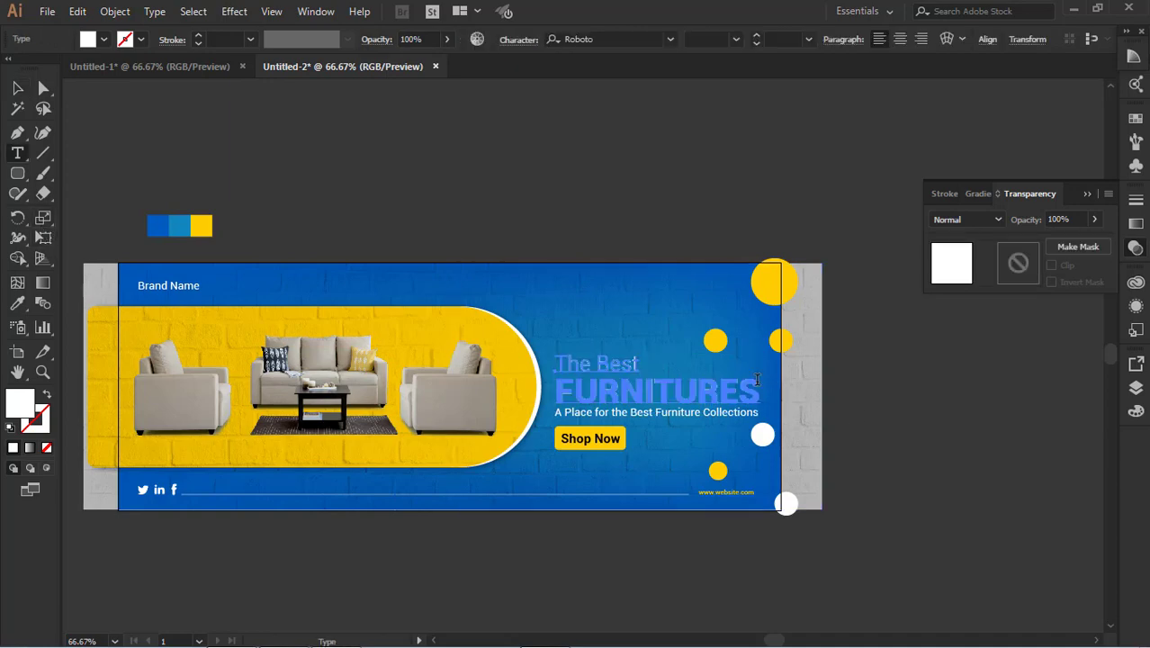
drag(760, 388, 564, 389)
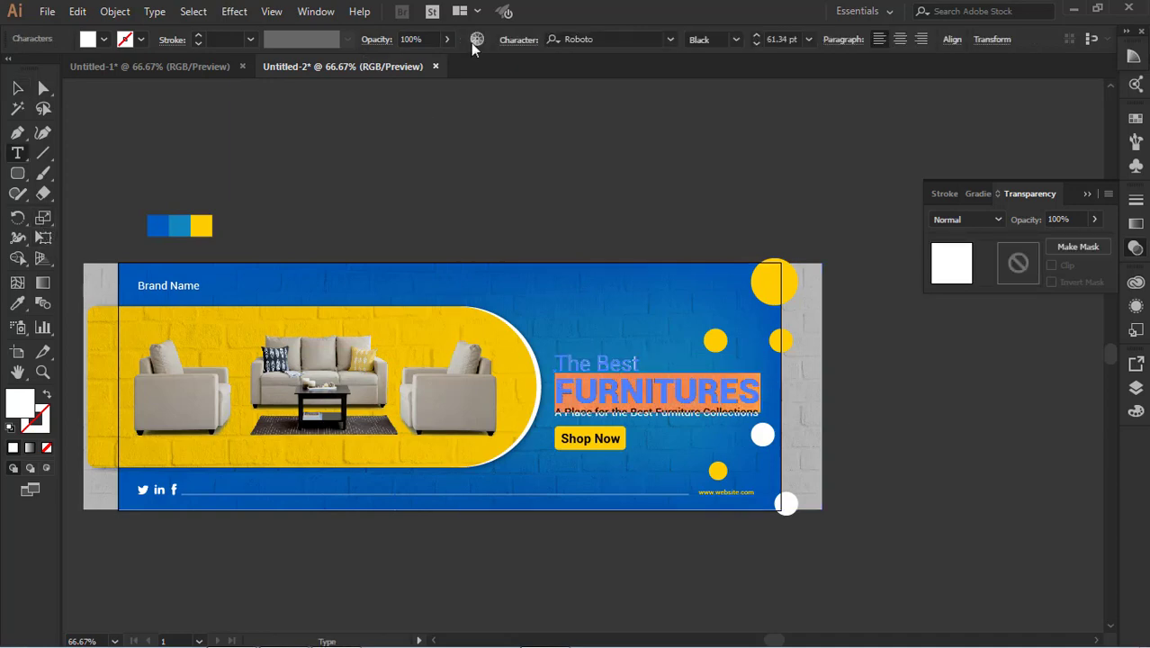
key(i)
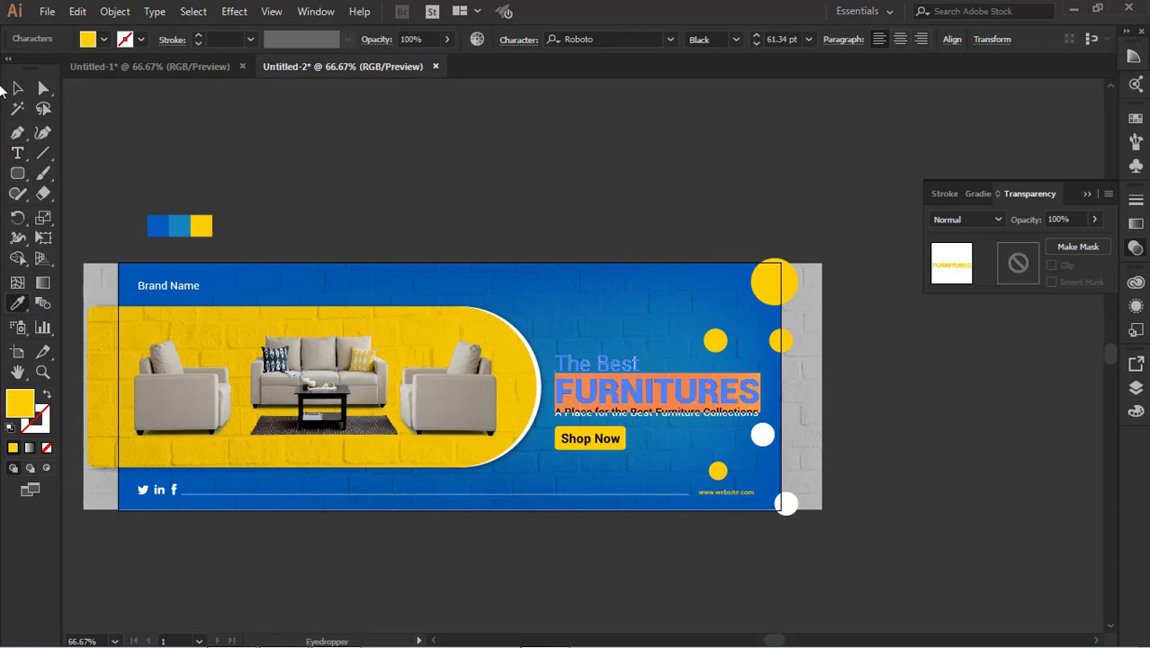
click(18, 87)
click(329, 139)
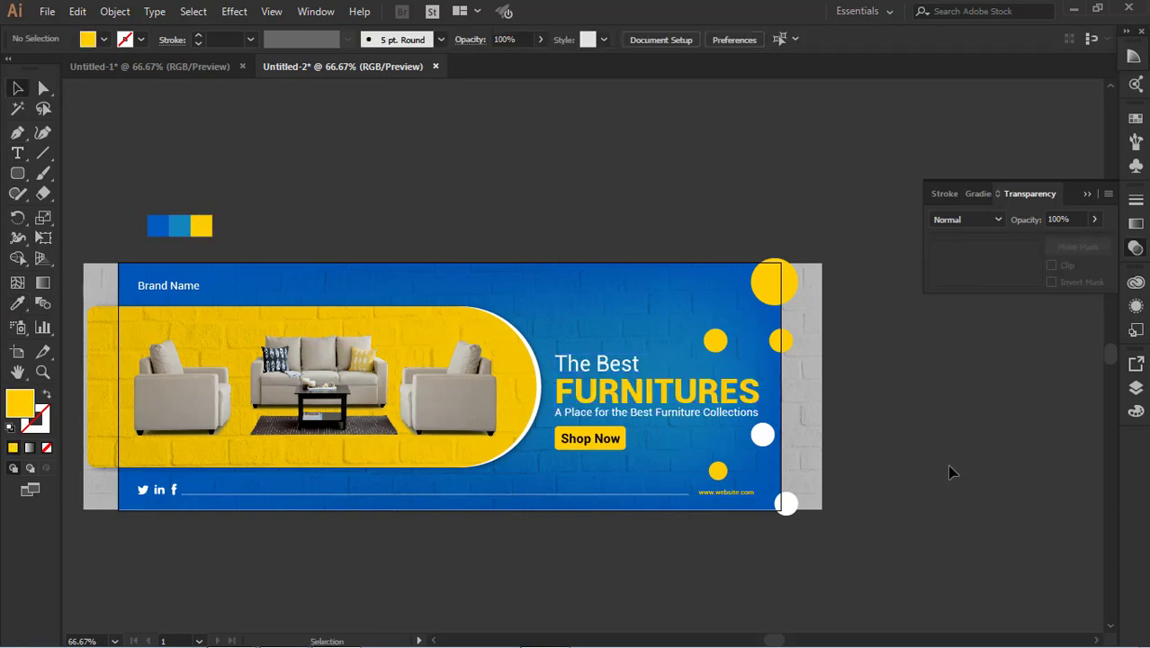
Apply a Multiply drop shadow with 20% opacity, 2 px offsets and 5 px blur to the heading lines and tagline.
click(746, 414)
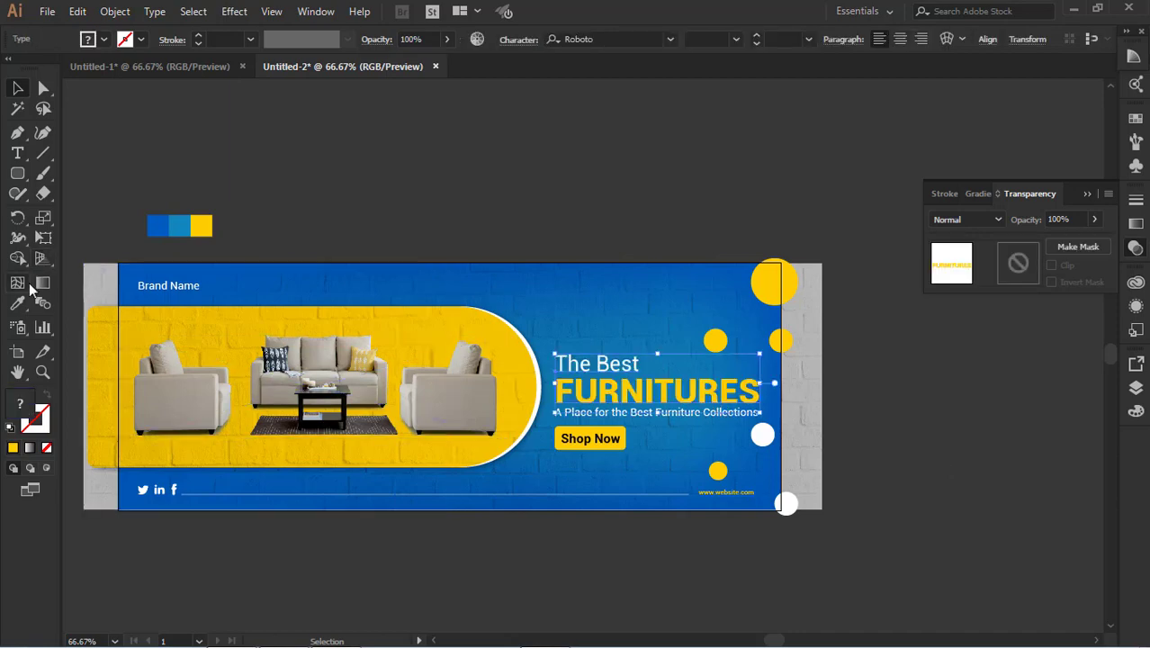
click(977, 337)
click(630, 419)
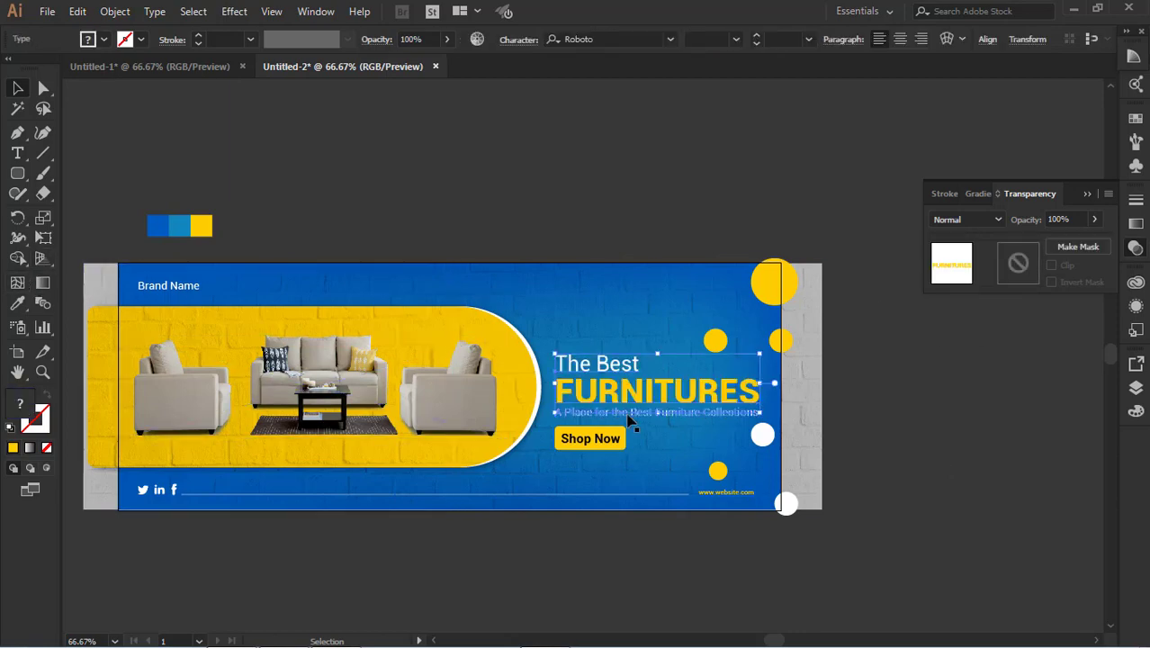
click(834, 425)
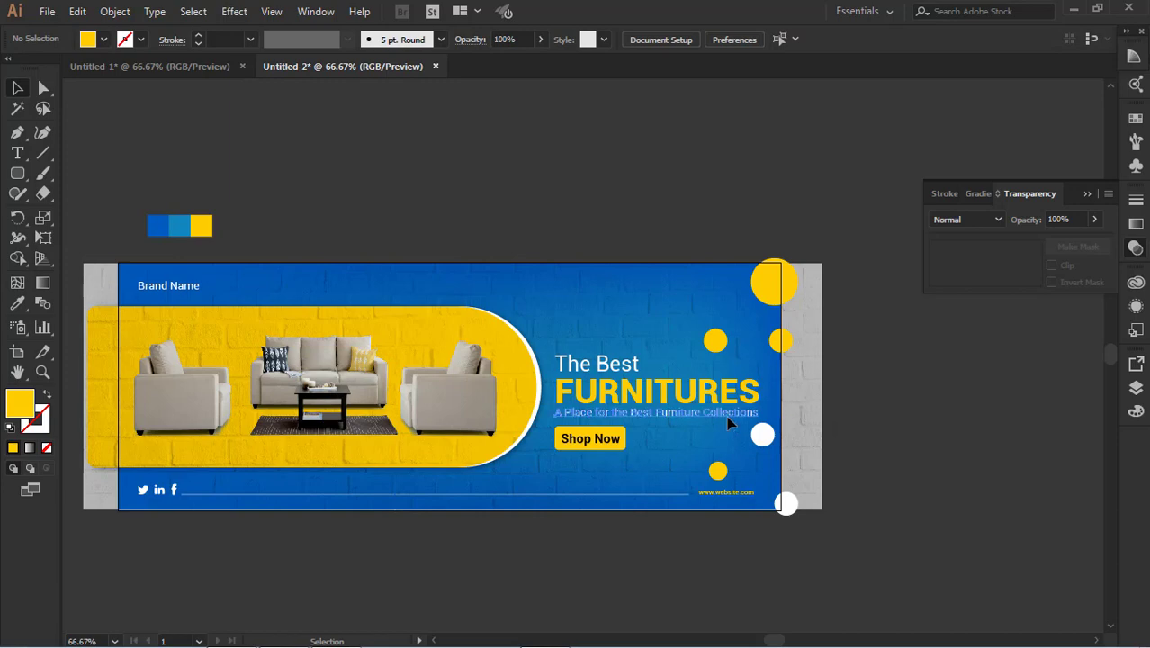
click(609, 376)
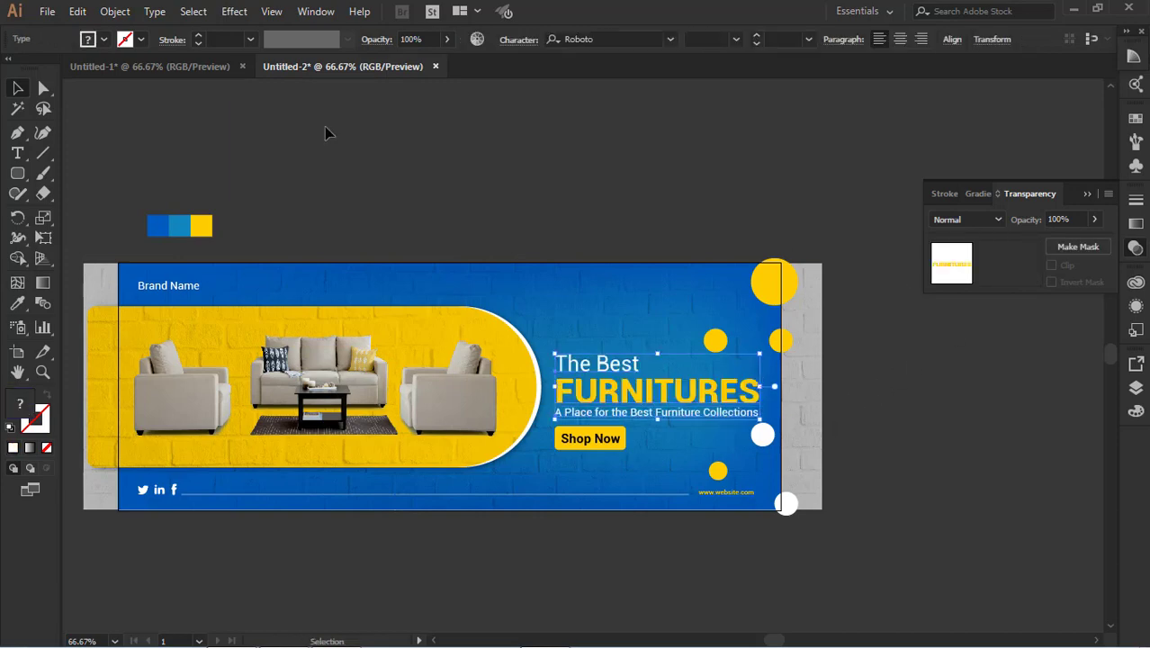
click(244, 11)
mouse_move(327, 205)
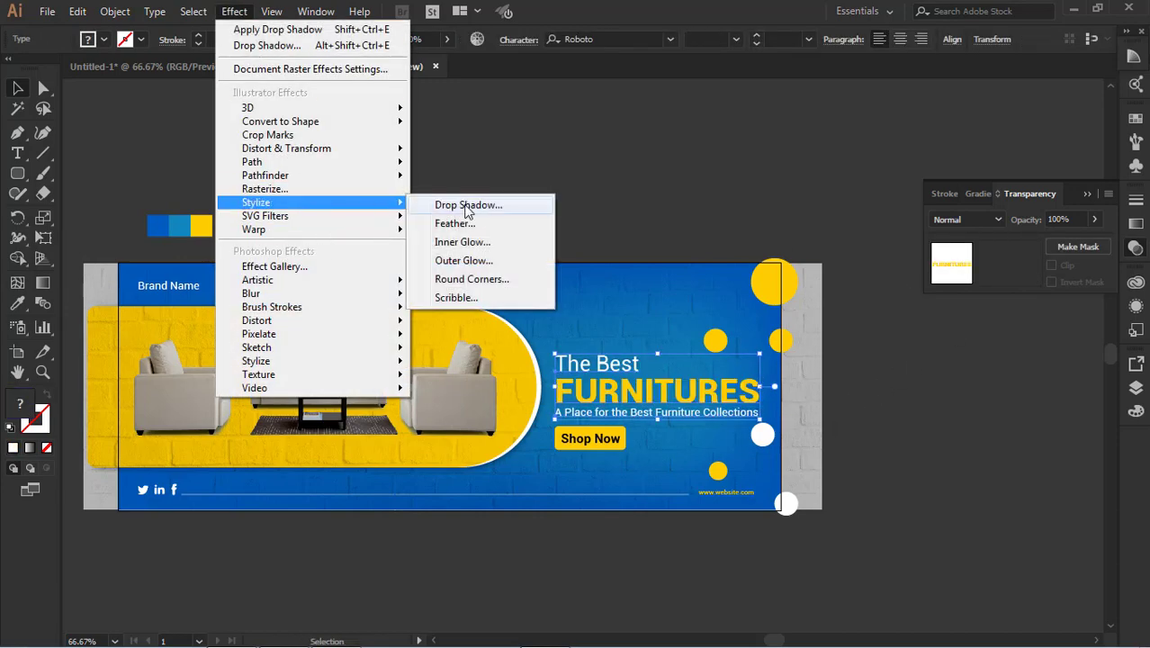
click(447, 203)
key(Tab)
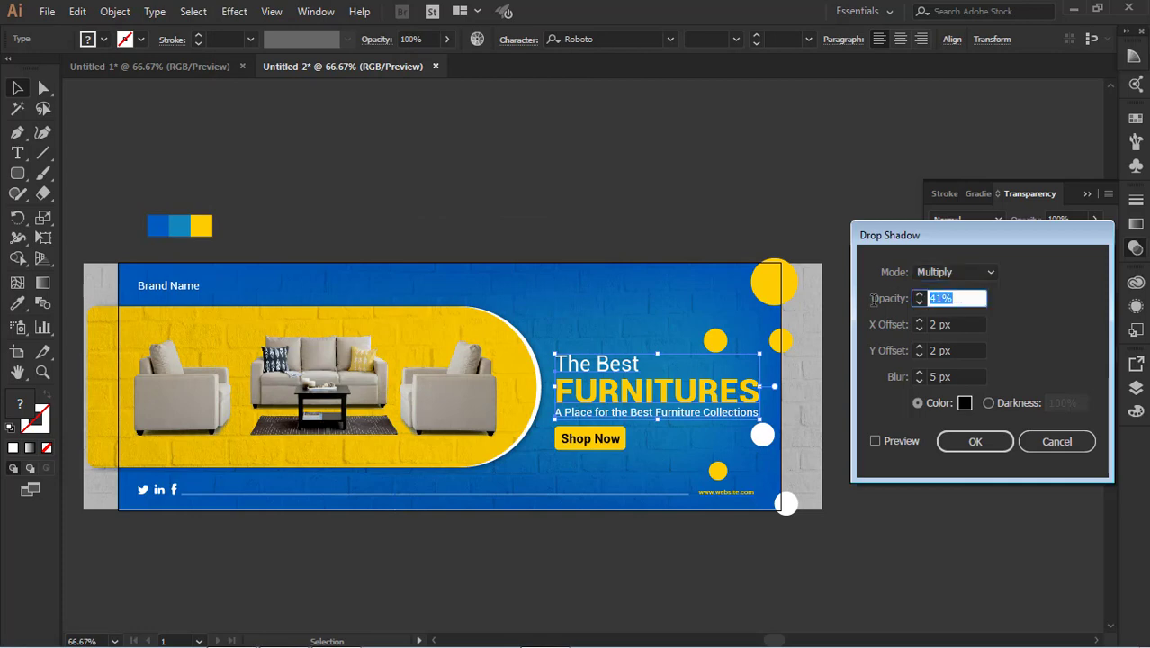
text(20)
click(974, 441)
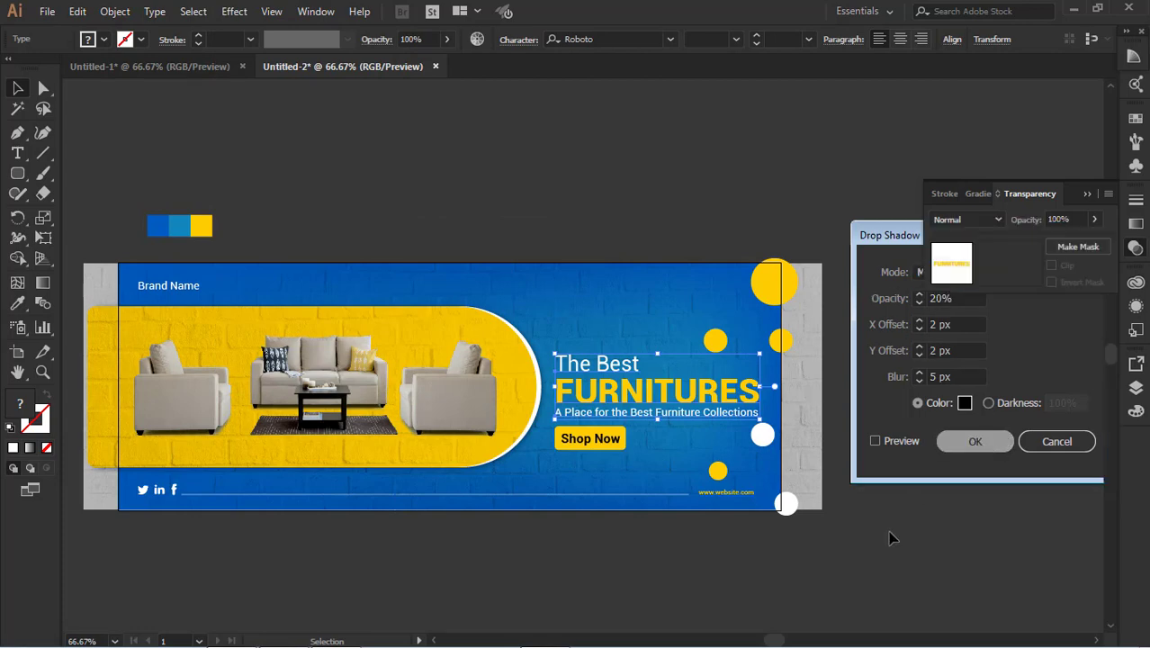
click(888, 538)
scroll(889, 441, left, 3)
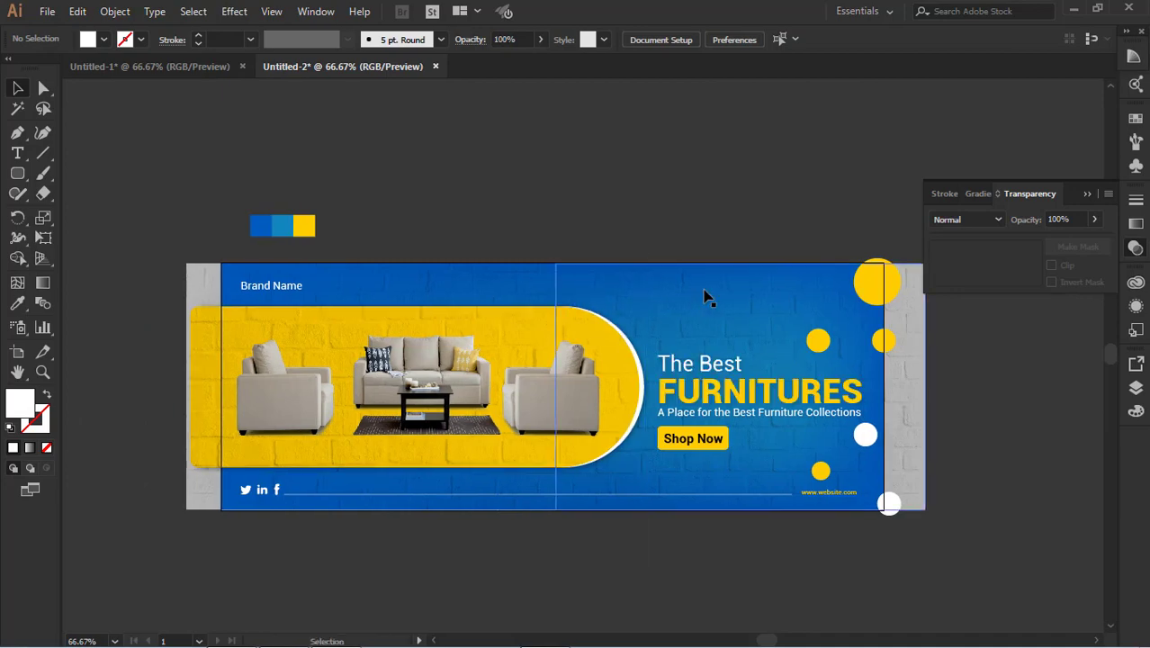
click(886, 347)
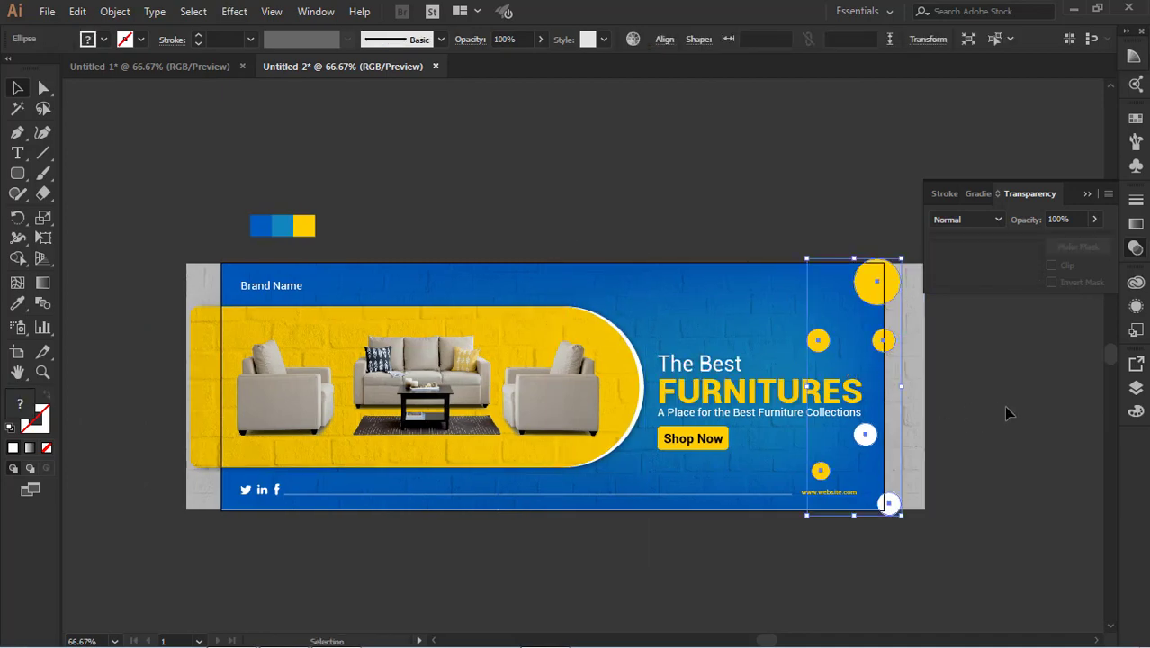
click(1003, 409)
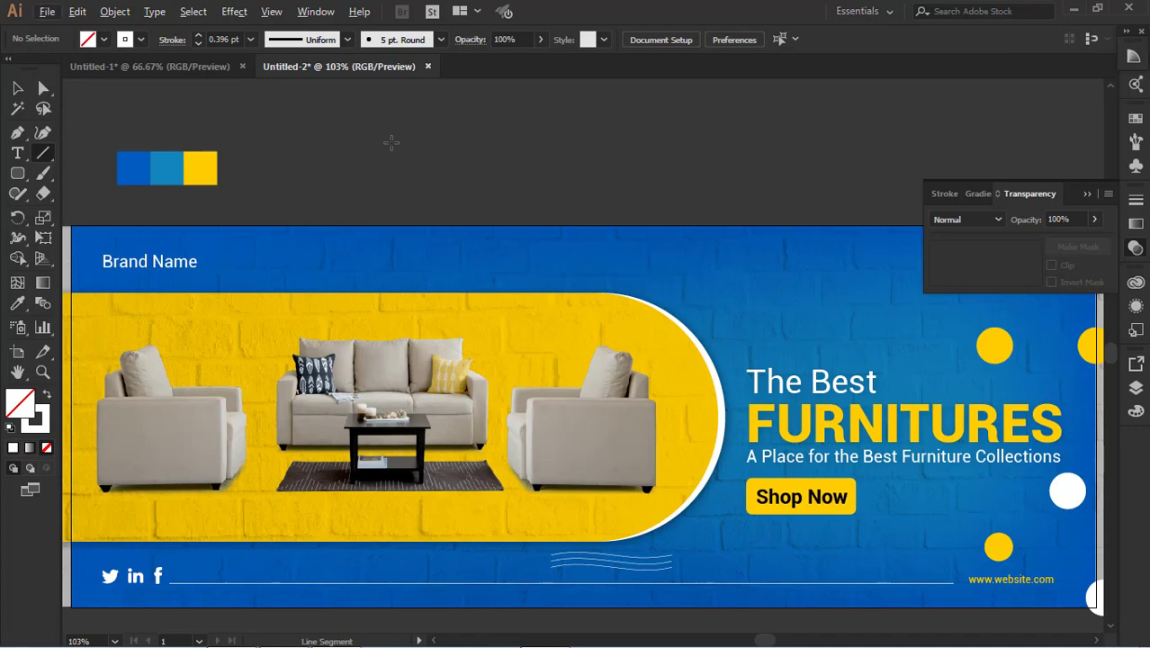
Draw a horizontal line about 376 px long above the banner and apply a Zig Zag effect with 5 px absolute size and corner points.
drag(391, 142, 719, 142)
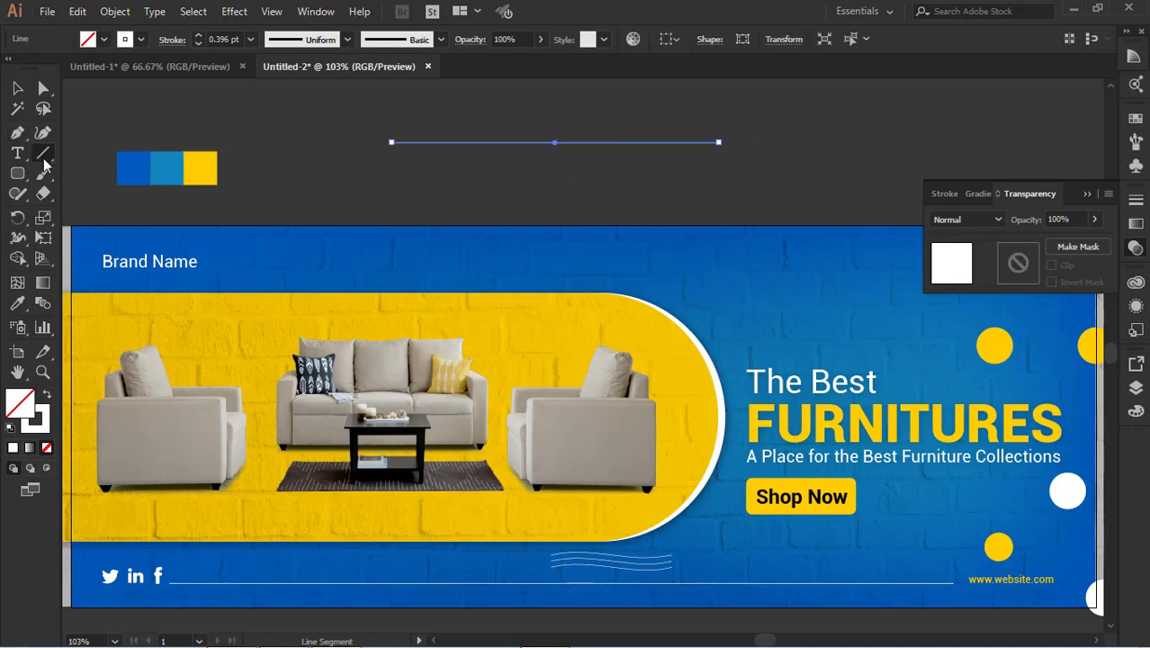
click(234, 10)
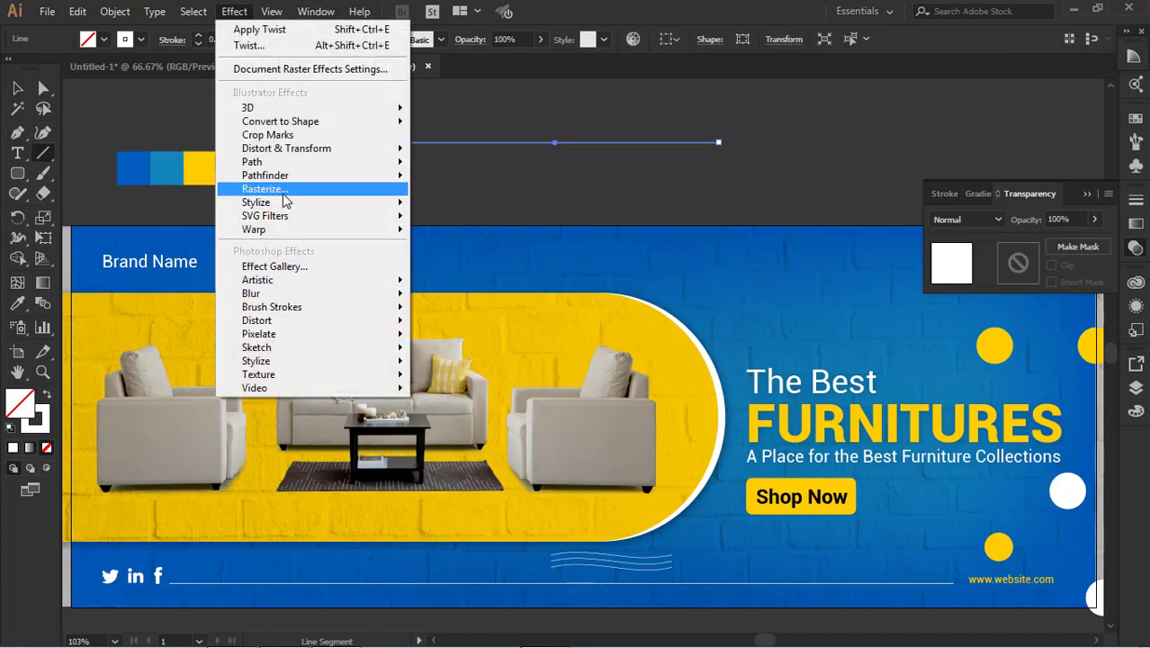
mouse_move(286, 207)
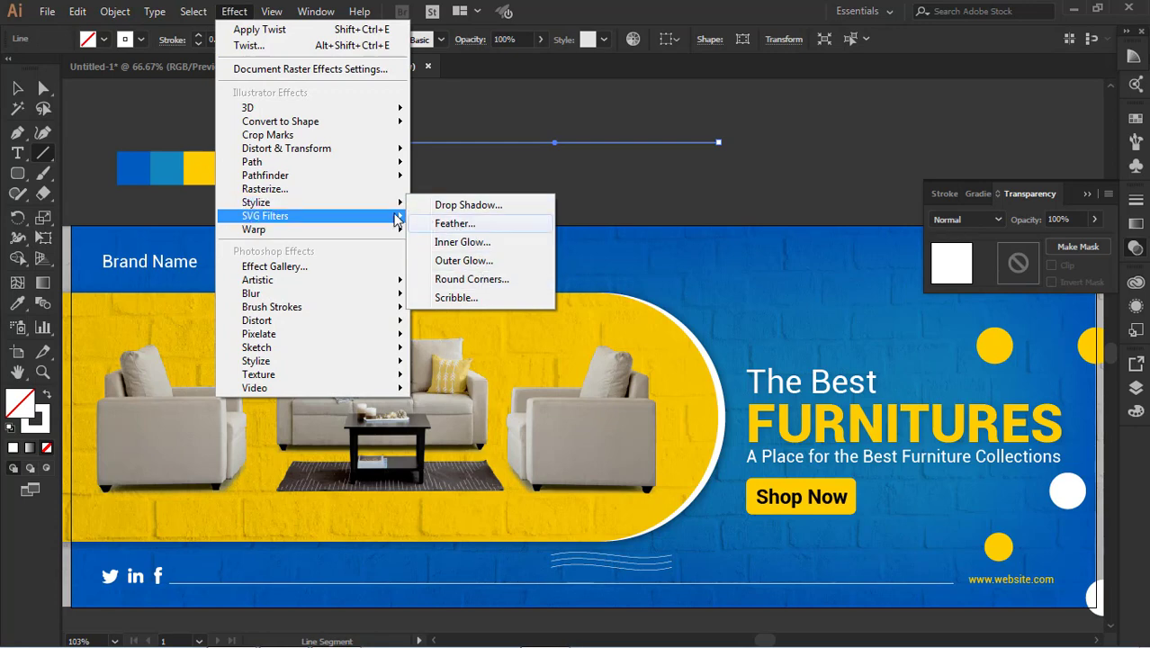
mouse_move(361, 151)
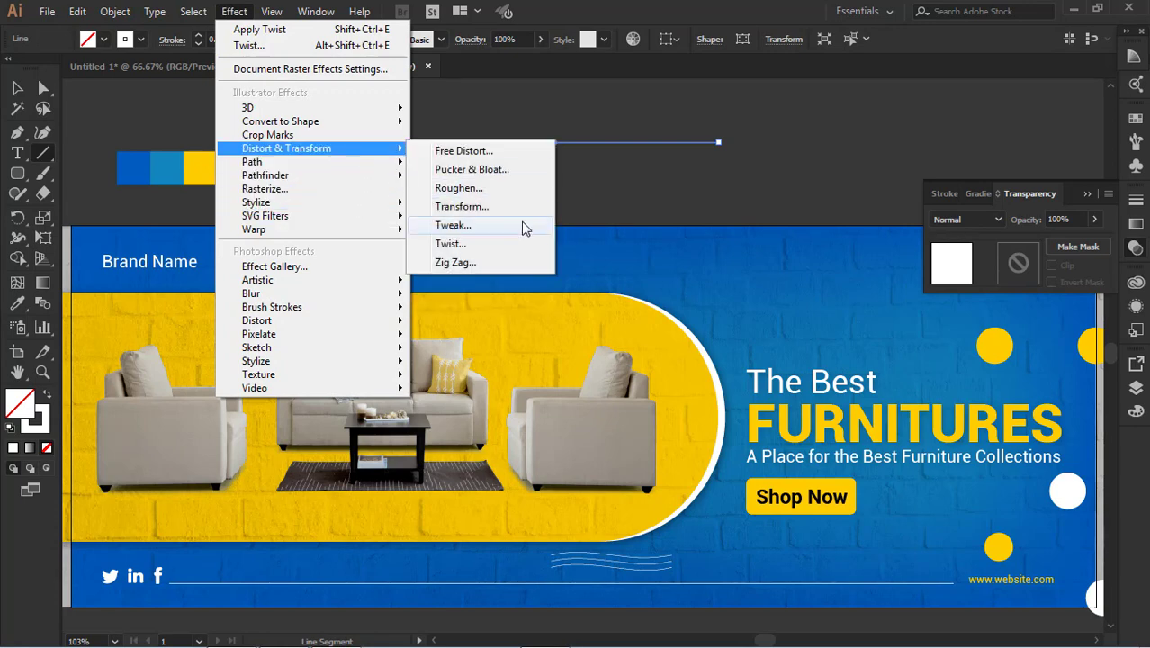
click(459, 262)
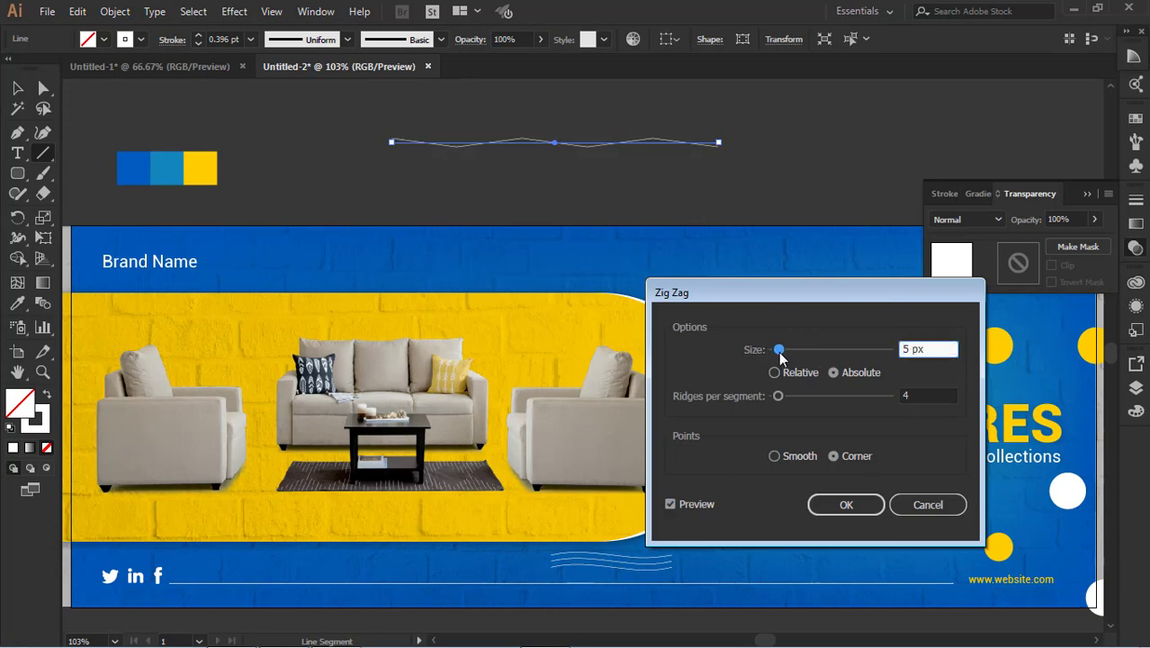
drag(779, 396, 814, 396)
double_click(846, 504)
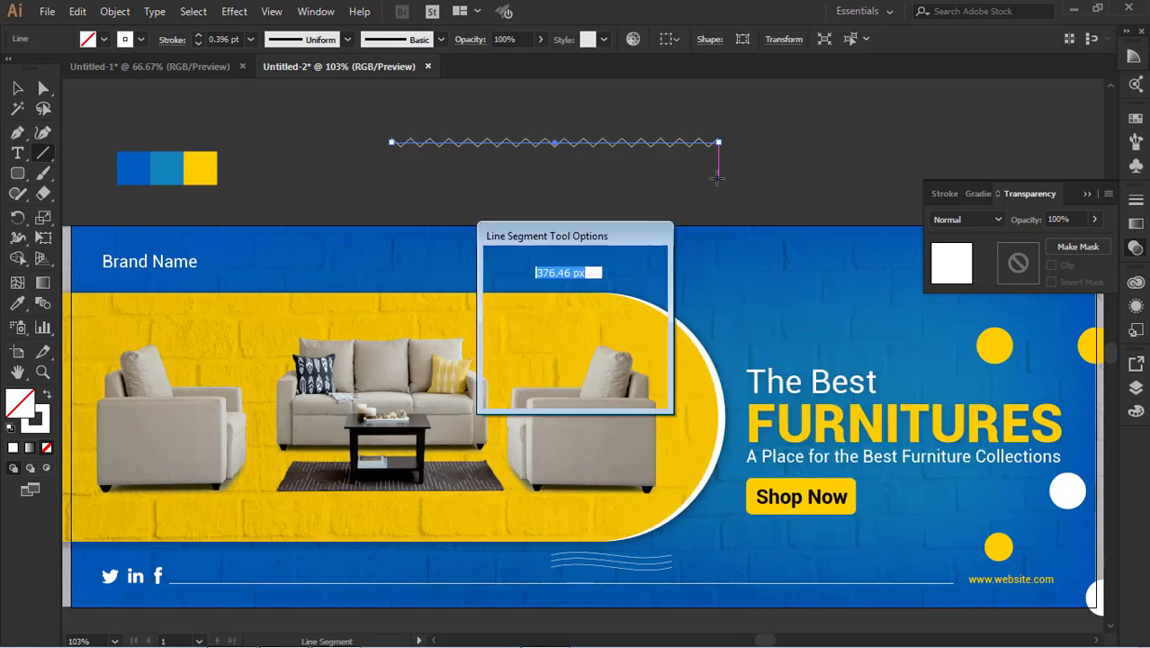
click(616, 372)
Give the zigzag line a 0.75 pt stroke in the swatch yellow with no fill.
click(16, 87)
click(435, 159)
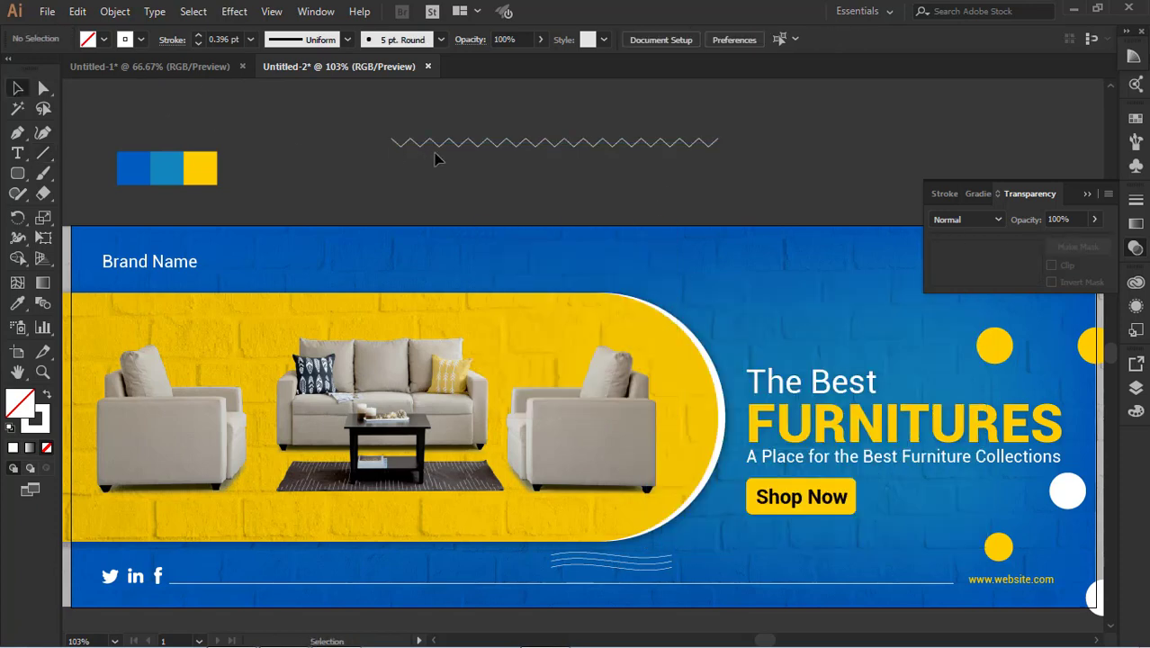
click(453, 144)
key(i)
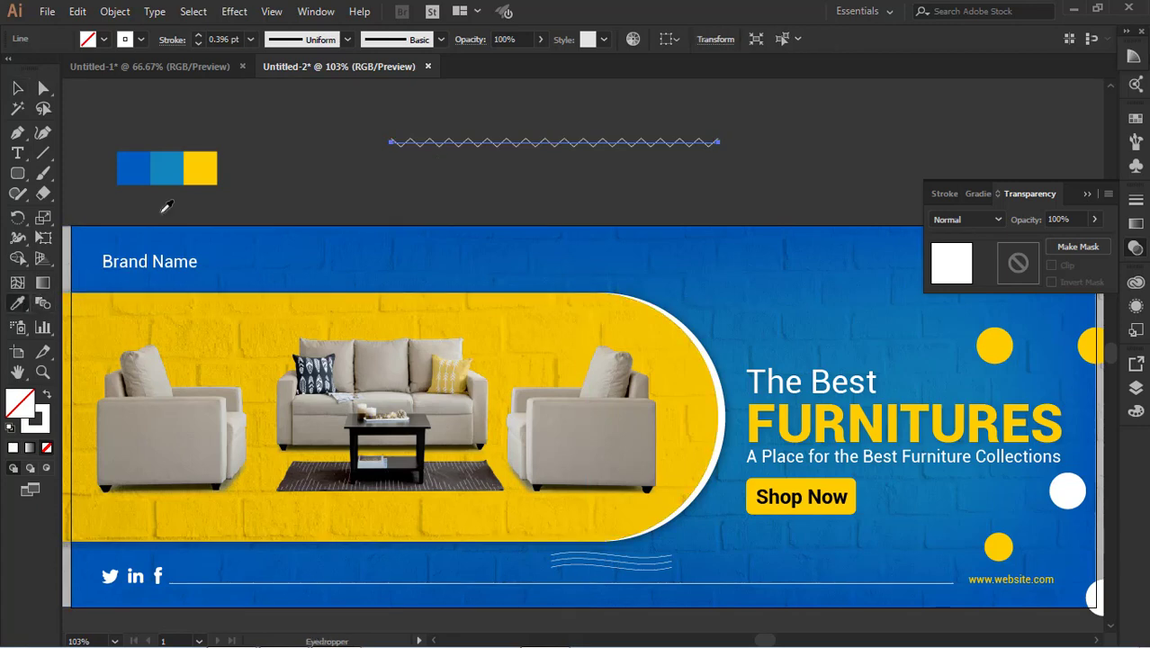
click(211, 170)
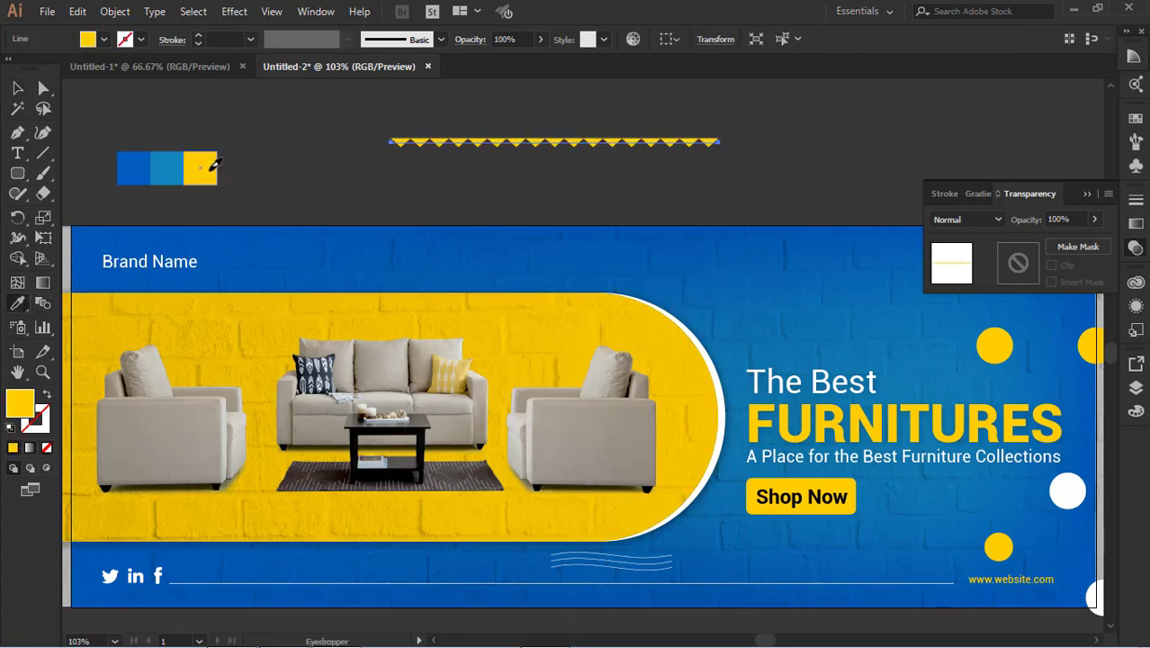
click(48, 394)
click(250, 40)
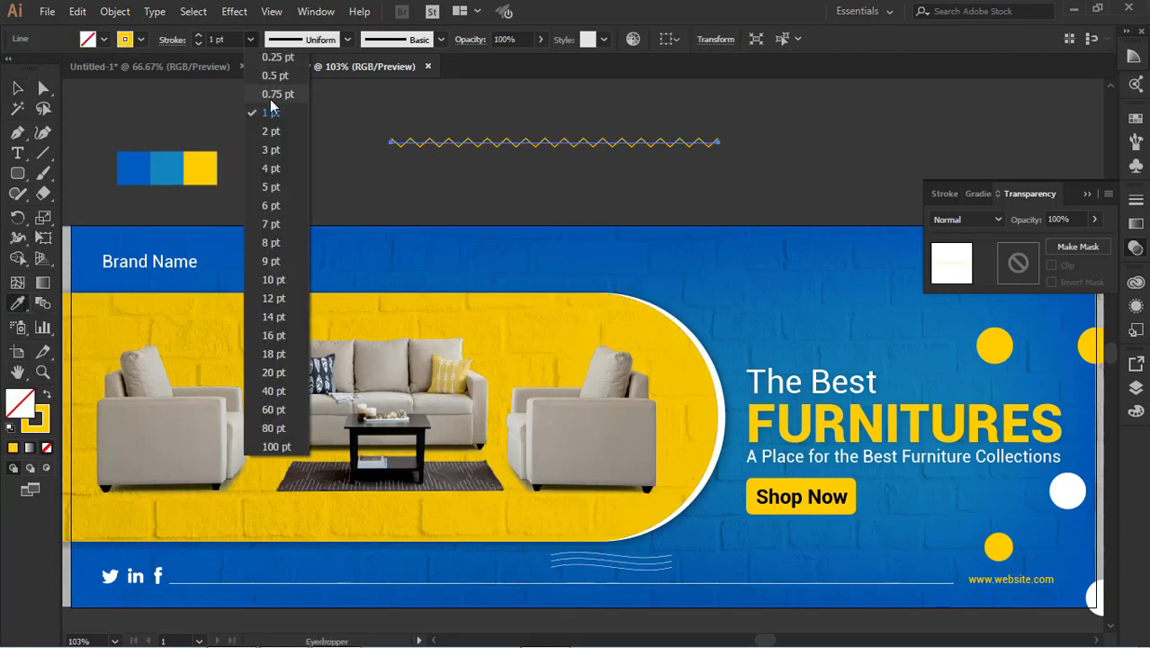
click(272, 107)
click(19, 88)
click(450, 150)
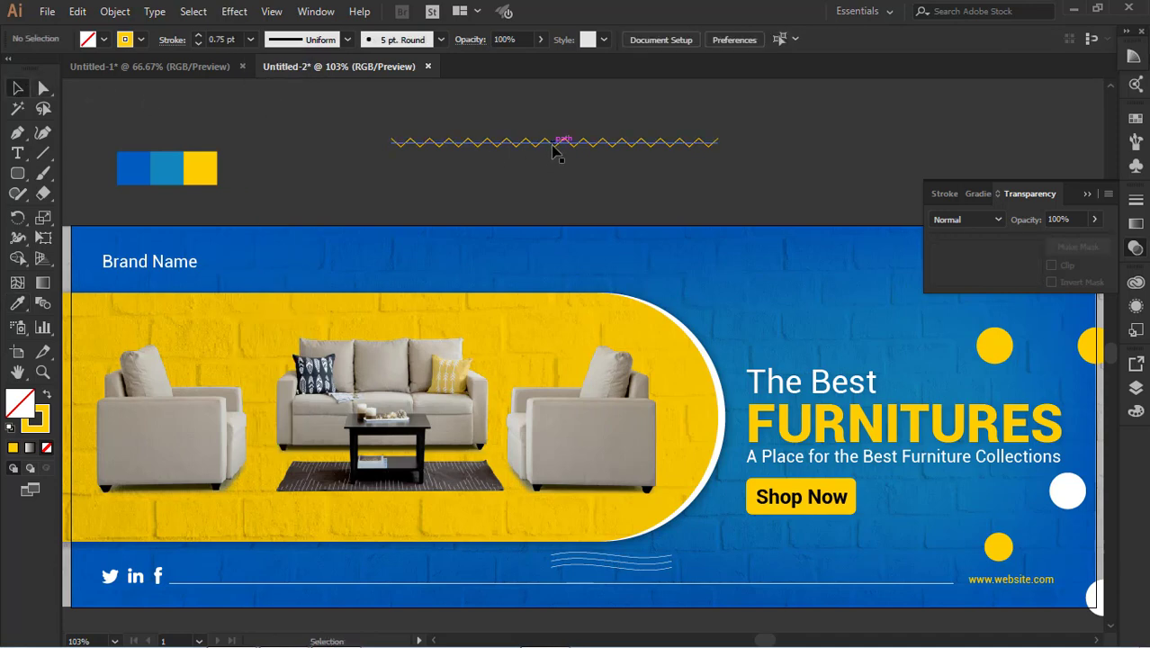
Duplicate the zigzag line directly below itself and nudge the copy up close to the original.
drag(552, 145, 553, 159)
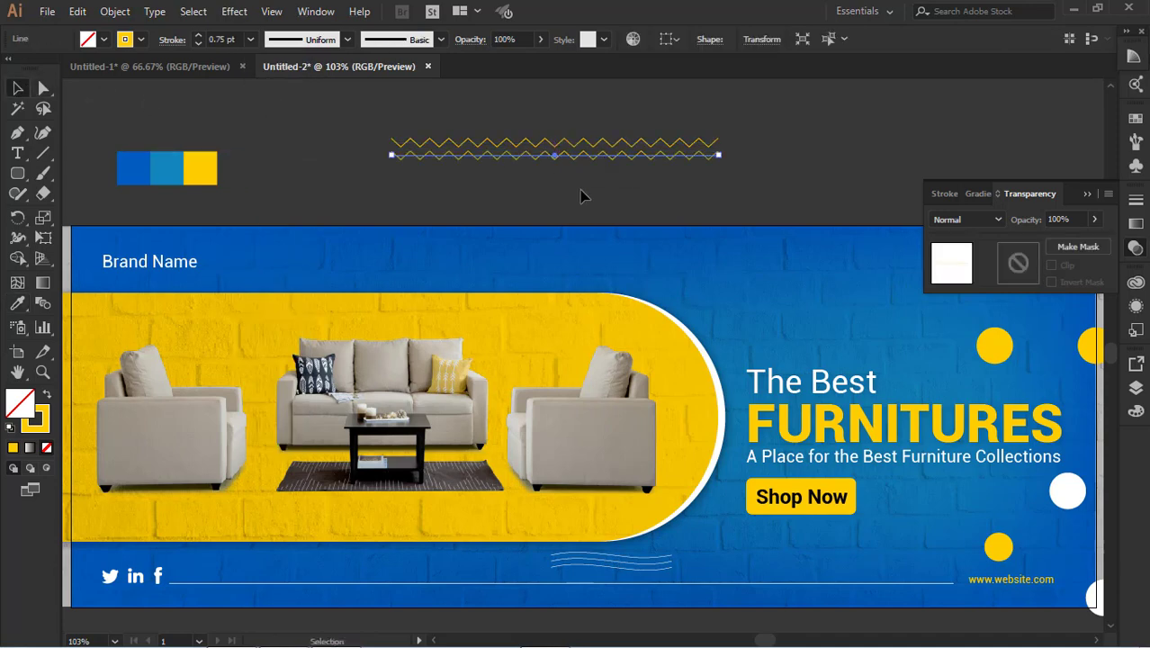
key(Up)
key(Up)
key(Up)
key(Up)
key(Up)
key(Up)
click(580, 195)
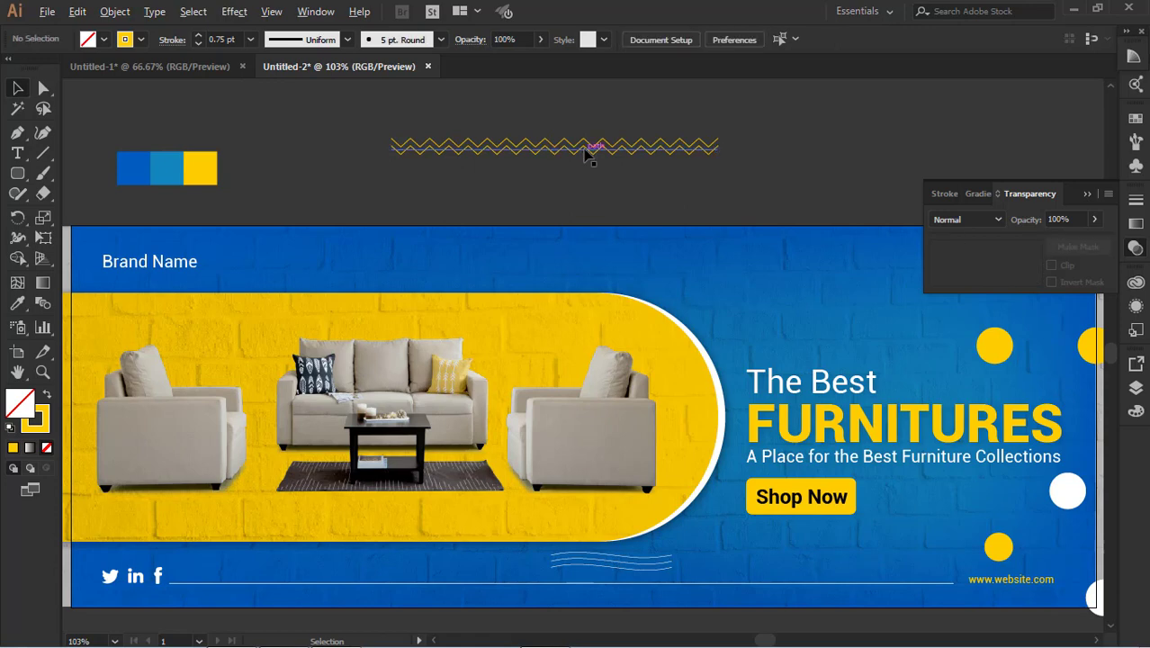
Add a third evenly spaced zigzag line below the other two and group all three.
drag(590, 148, 586, 159)
click(622, 216)
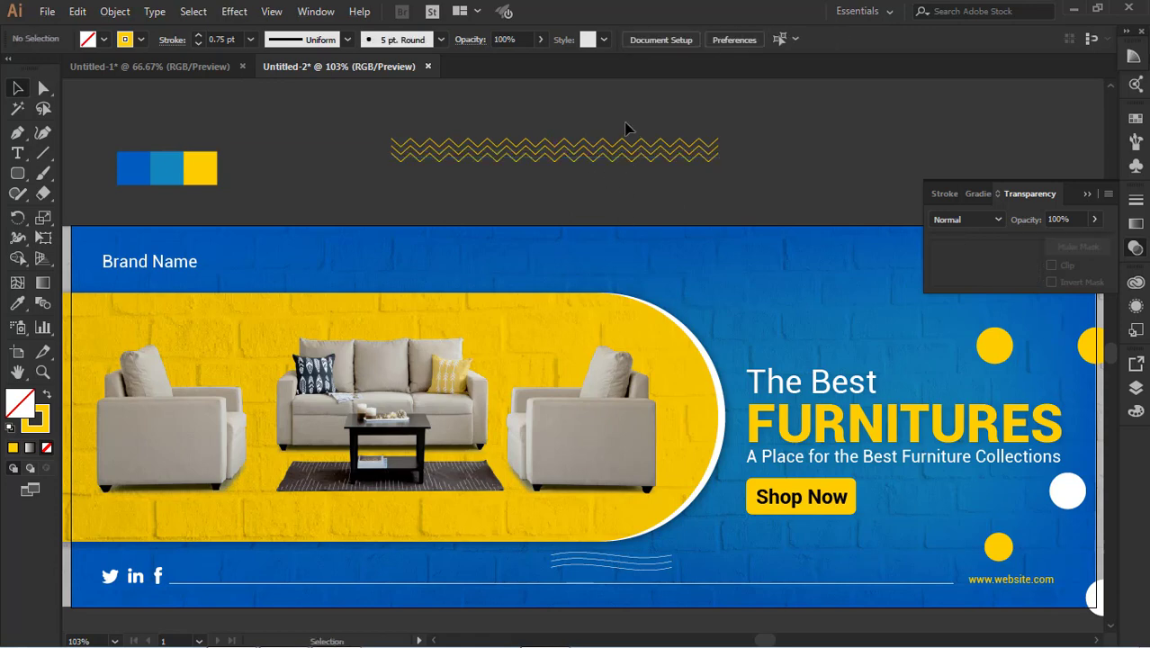
drag(627, 122, 638, 182)
key(ctrl+g)
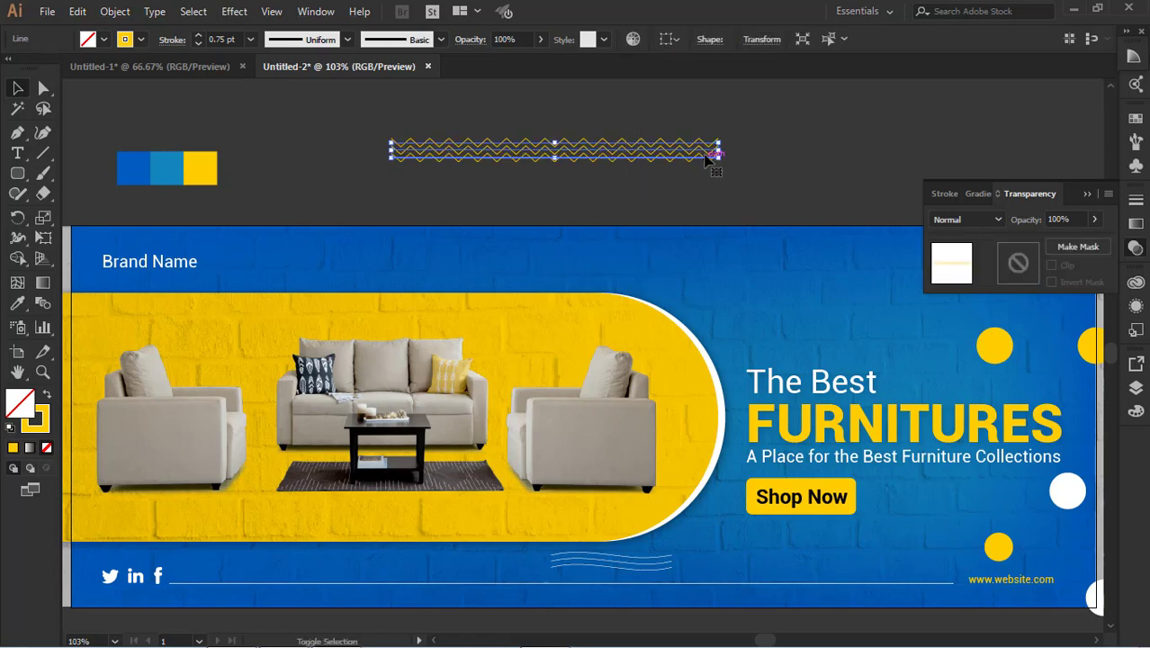
Shrink the zigzag group to about half its size and place it in the blue strip above the sofa panel.
mouse_move(717, 165)
mouse_down()
mouse_move(668, 157)
mouse_move(451, 505)
mouse_move(341, 274)
mouse_move(416, 256)
mouse_move(585, 266)
mouse_move(523, 252)
mouse_move(581, 283)
mouse_up()
click(678, 156)
click(545, 188)
click(530, 253)
click(535, 205)
click(514, 252)
click(545, 182)
click(516, 252)
click(564, 190)
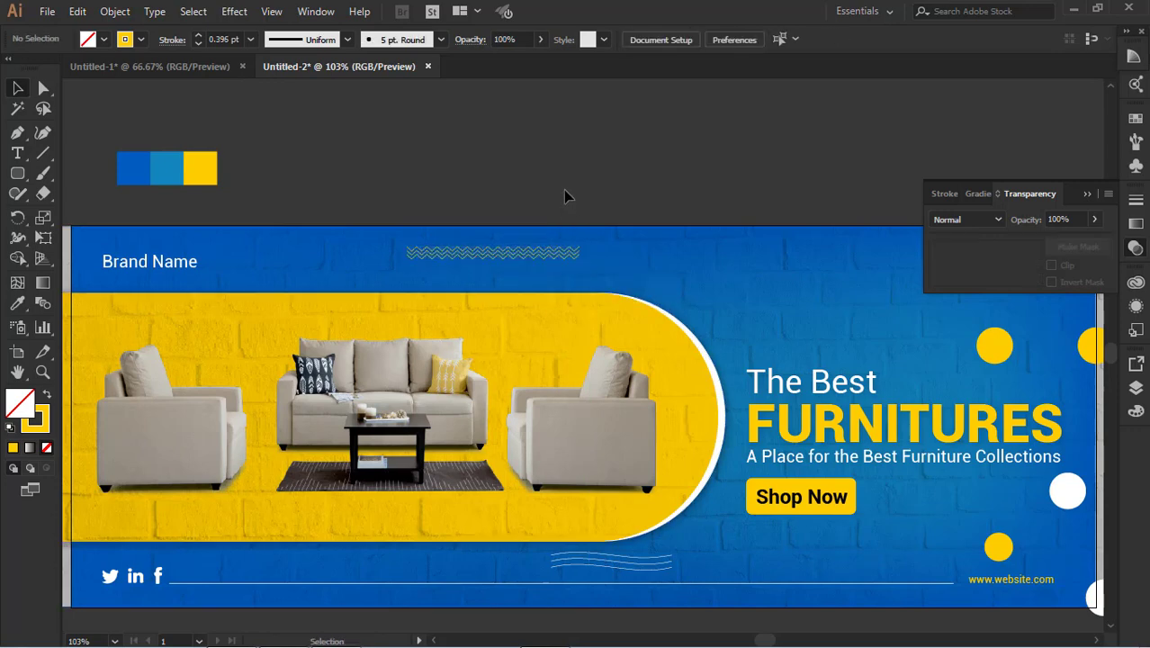
Delete the thin white wavy lines below the sofa panel.
scroll(563, 189, down, 2)
click(629, 520)
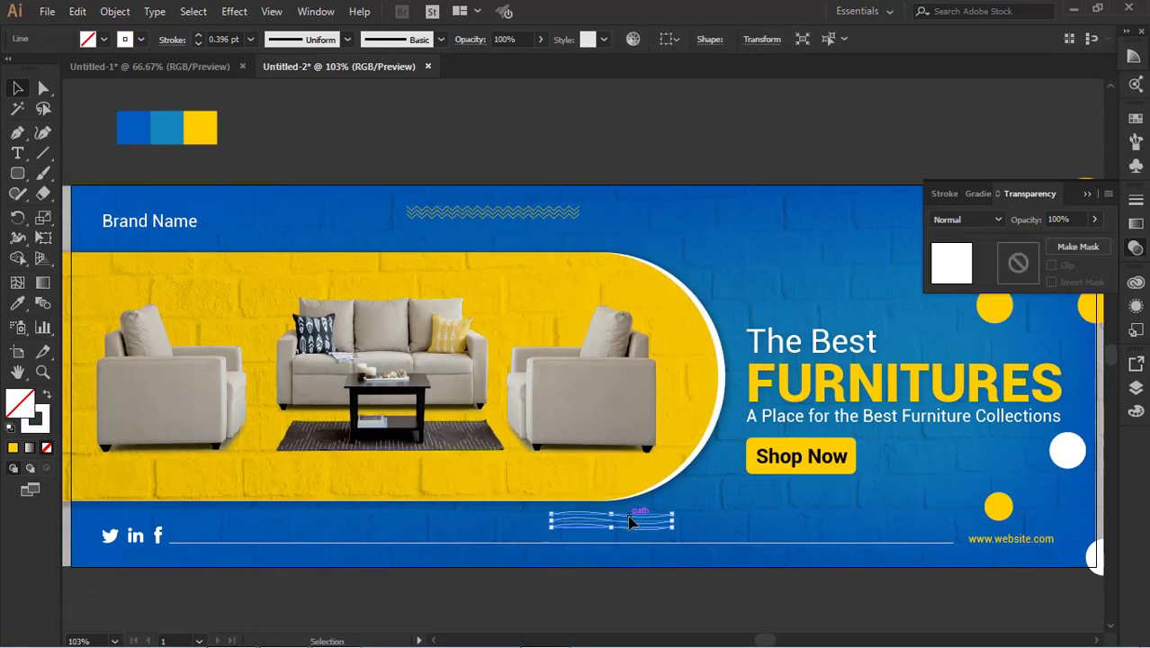
key(Delete)
Draw a circle about 49 px in diameter above the banner and give it a swatch-yellow outline with no fill.
right_click(19, 175)
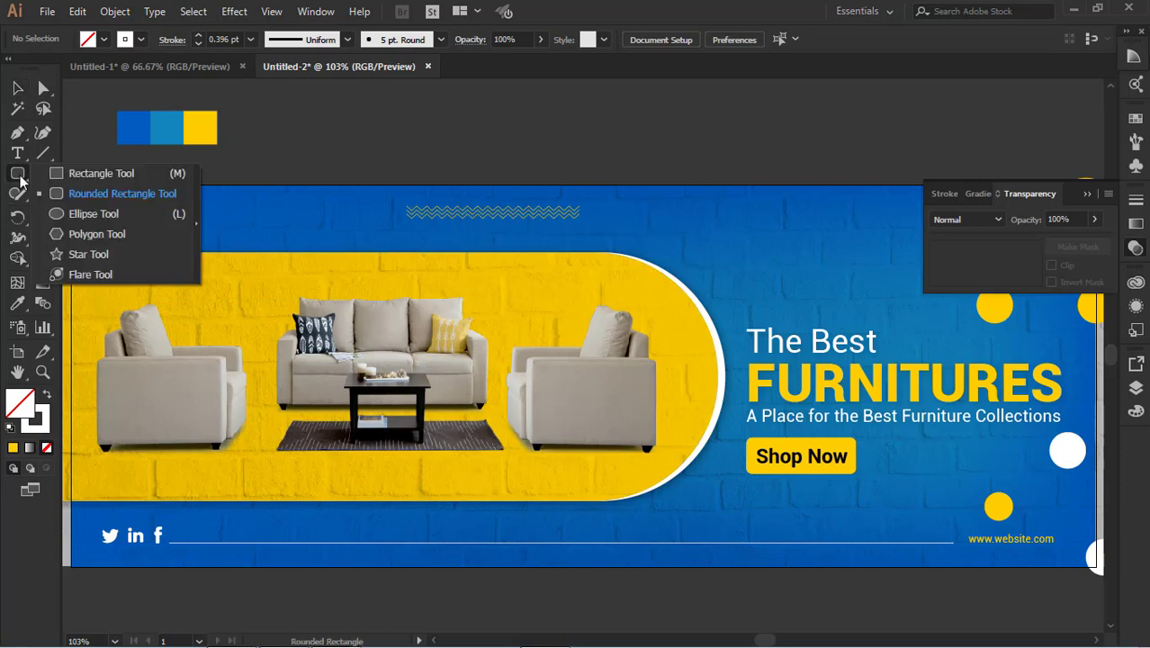
click(112, 214)
mouse_move(613, 121)
mouse_down()
mouse_move(664, 168)
mouse_move(656, 164)
mouse_up()
click(17, 303)
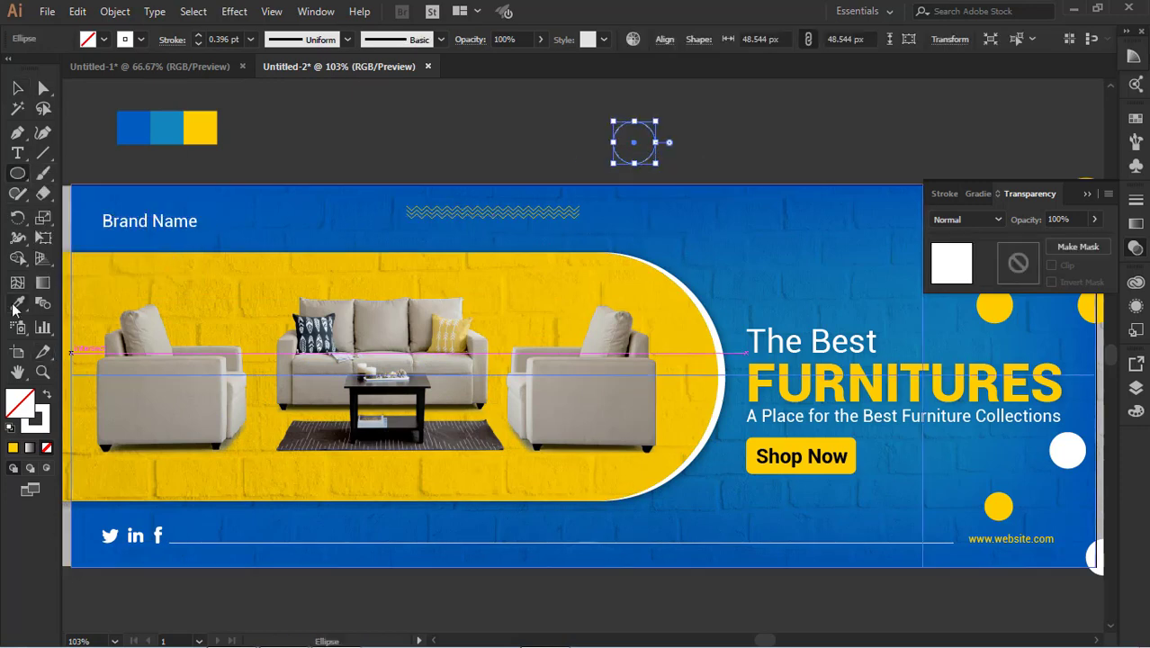
click(199, 124)
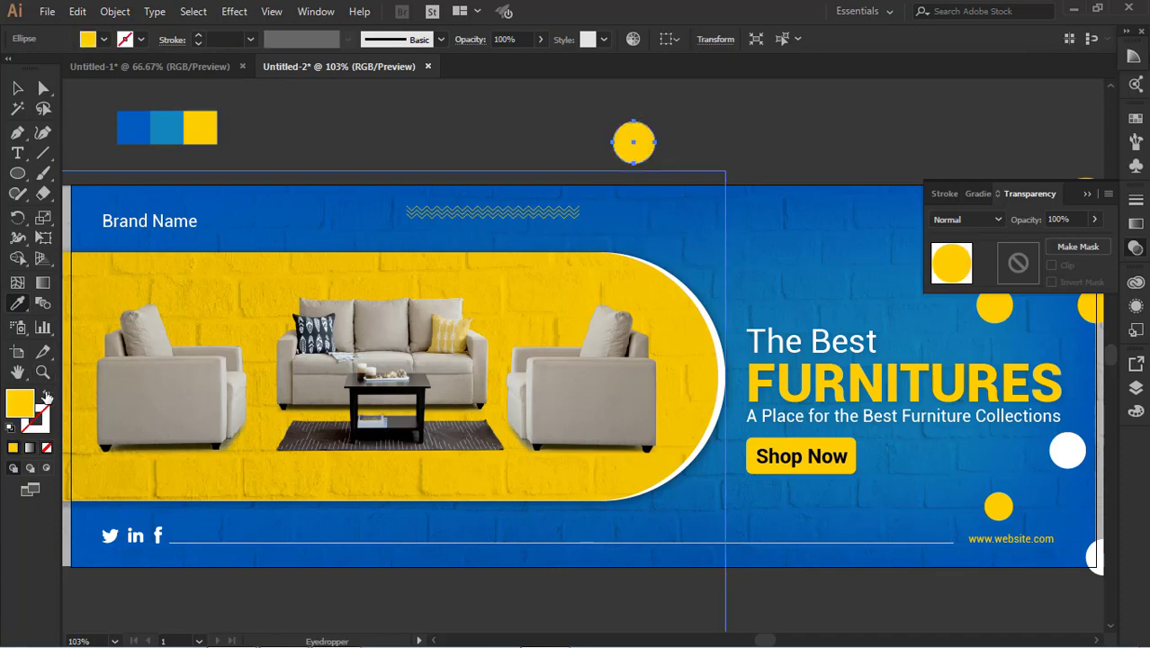
click(47, 397)
click(17, 87)
click(535, 105)
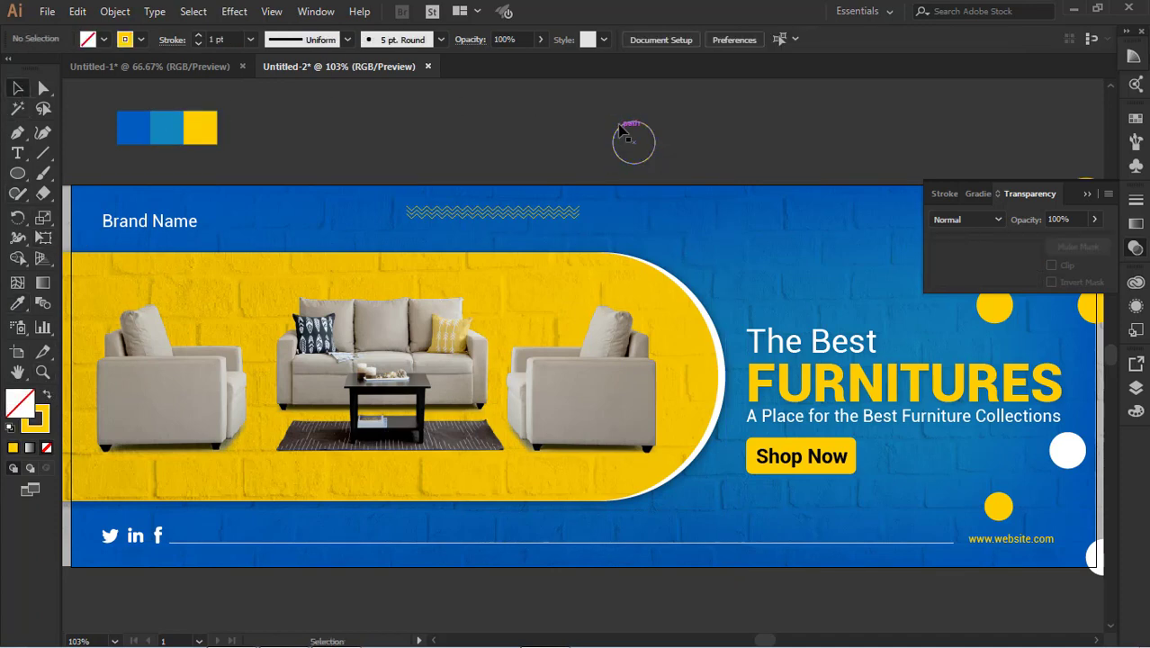
Shrink the outlined circle to about 17 px, place it above the heading and set its stroke to 0.75 pt.
drag(363, 495, 360, 495)
click(745, 152)
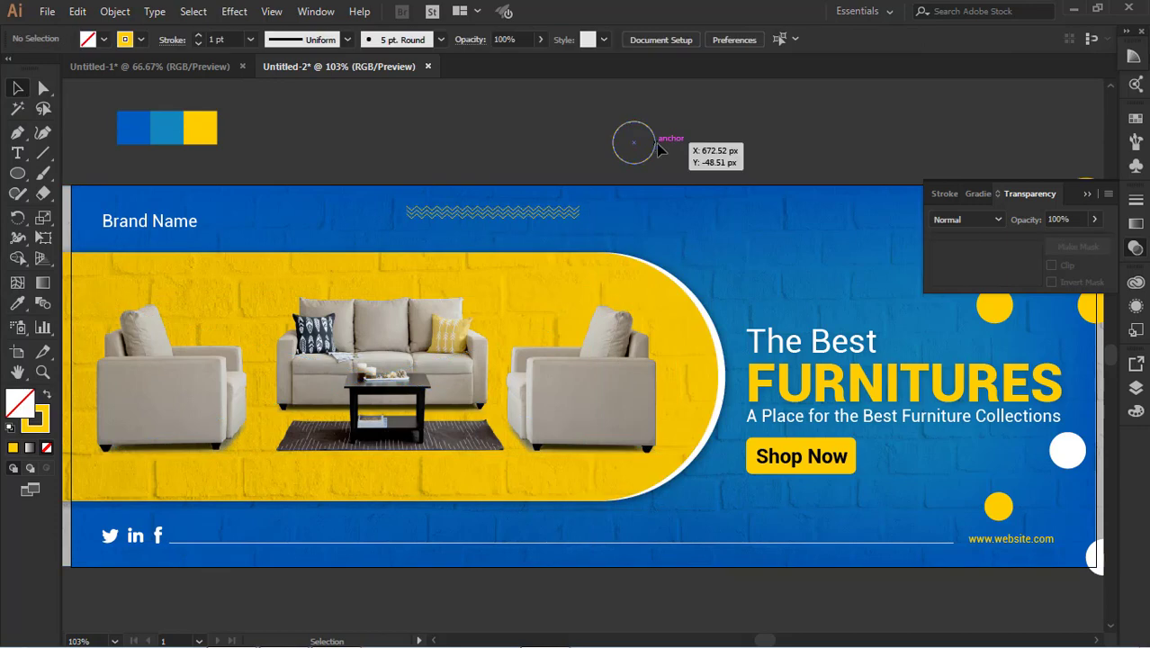
drag(655, 142, 824, 264)
click(368, 154)
click(824, 142)
click(815, 265)
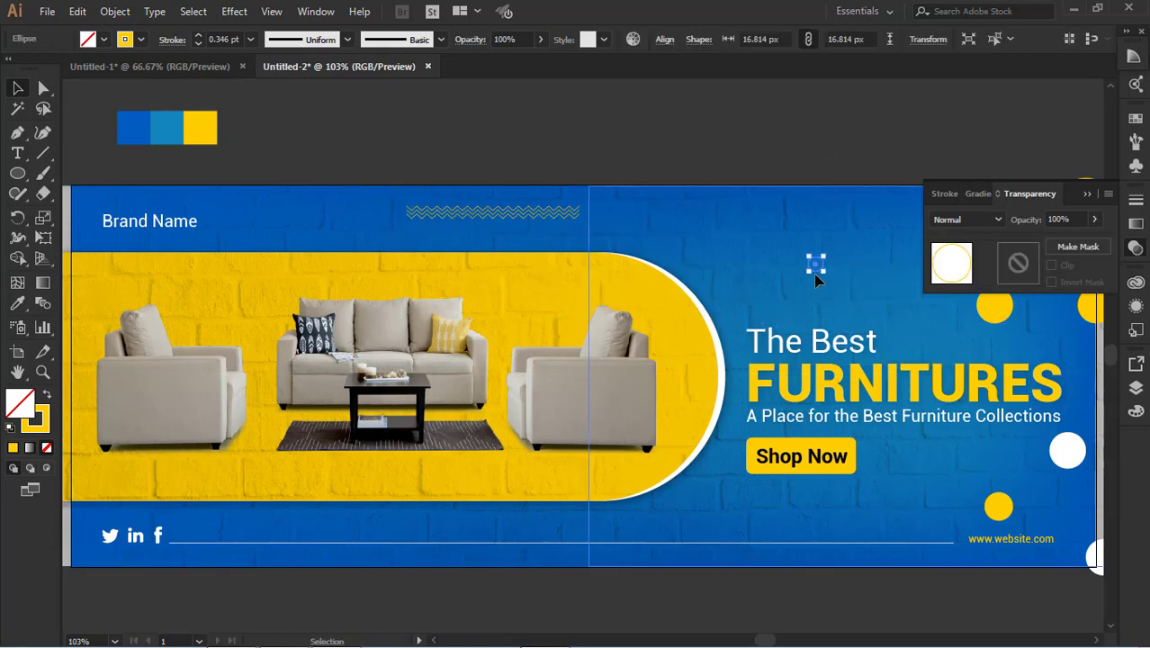
click(252, 39)
click(277, 93)
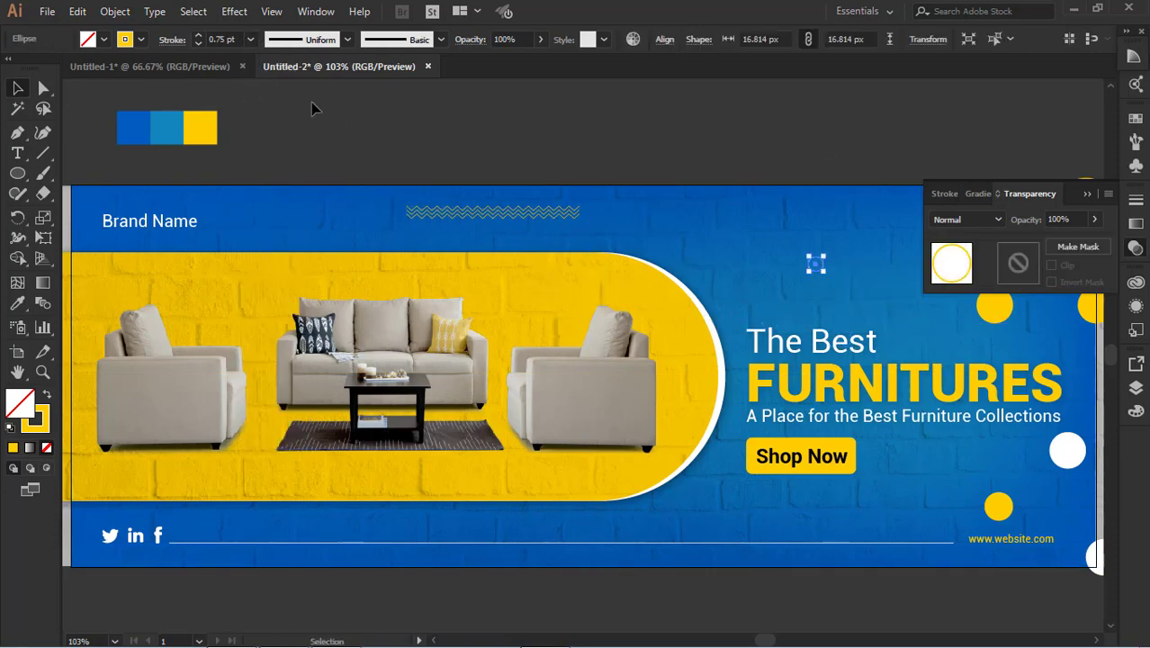
Duplicate the small yellow ring into the blue strip below the sofa panel and enlarge the copy slightly.
click(818, 118)
drag(816, 264, 628, 519)
click(671, 585)
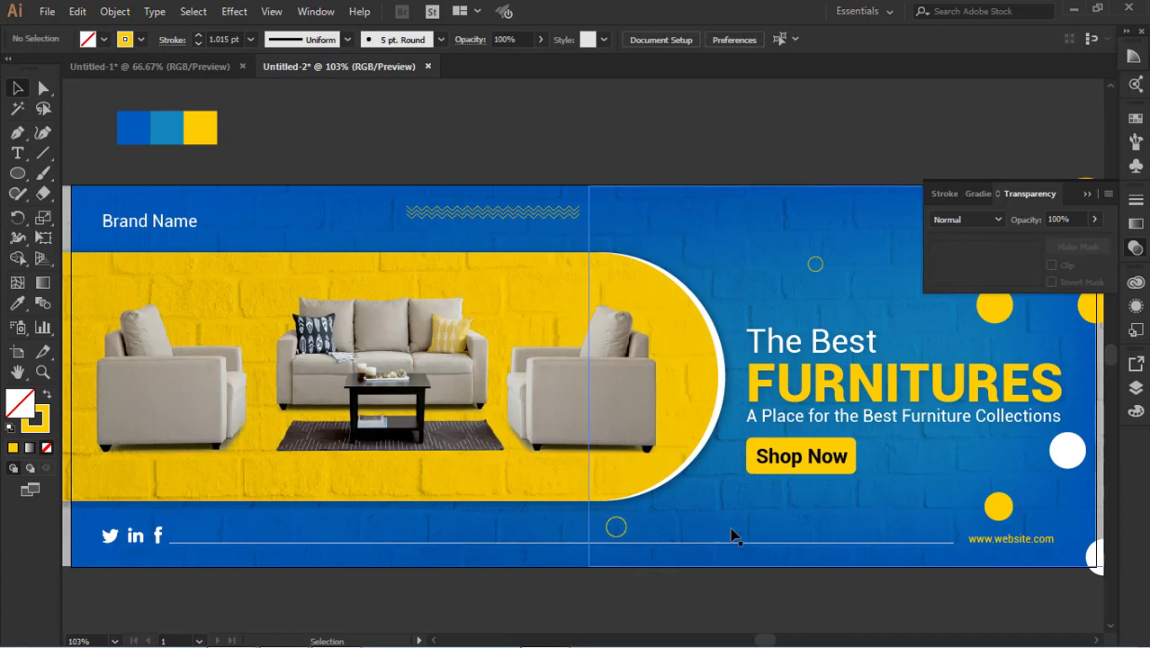
Recolor the outline of the ring in the blue strip below the sofa panel to white.
scroll(738, 529, up, 1)
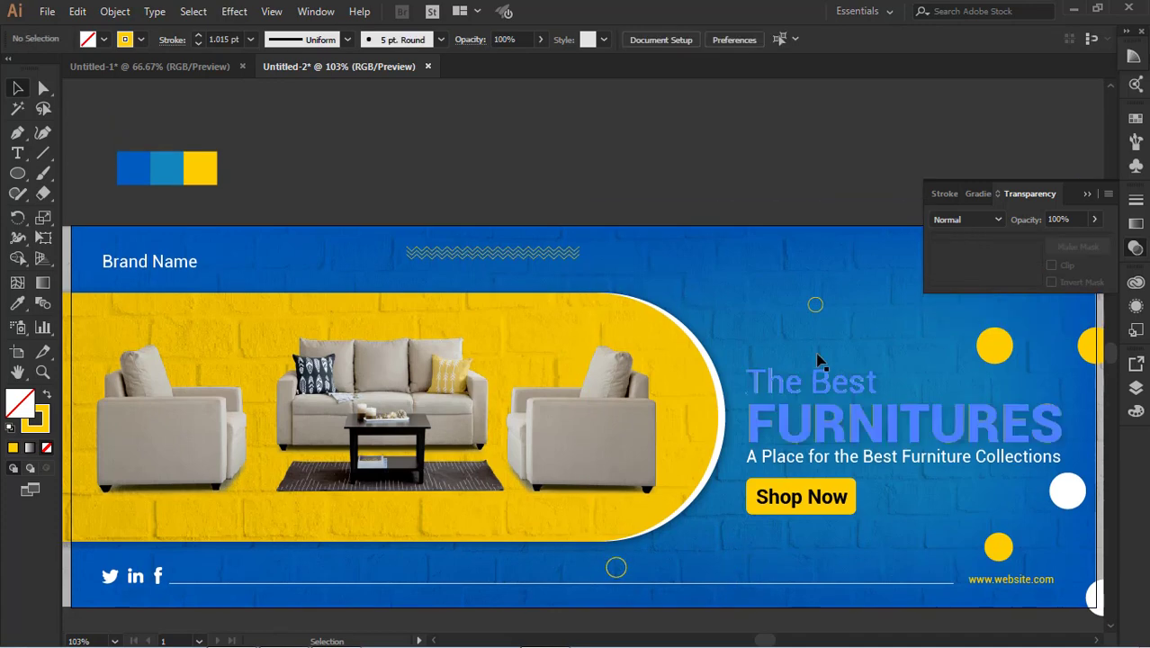
click(617, 568)
click(139, 40)
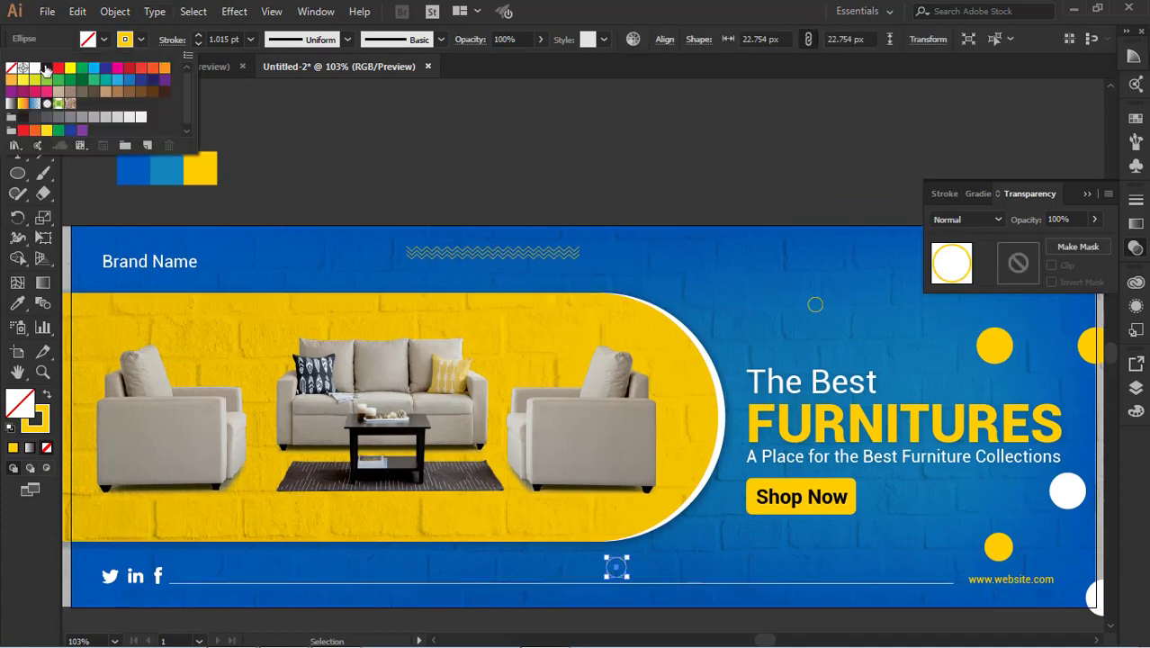
click(609, 165)
click(609, 166)
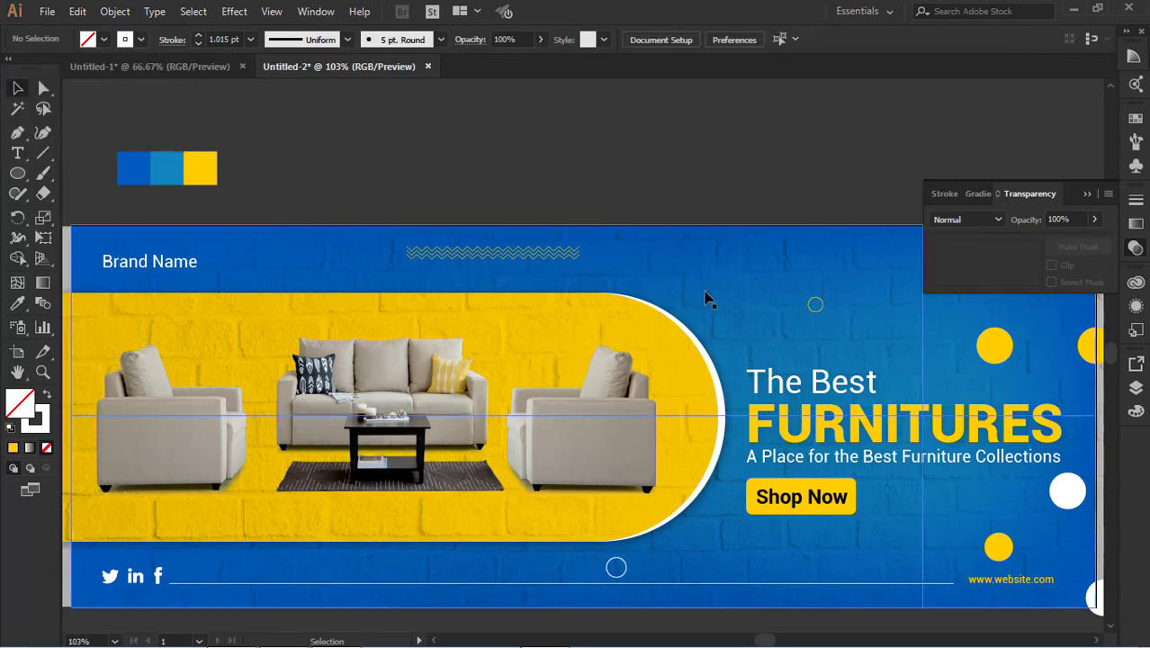
Copy the small yellow ring beside the yellow circle above the website address, and the white ring between the upper yellow circles.
drag(822, 308, 1053, 544)
click(839, 345)
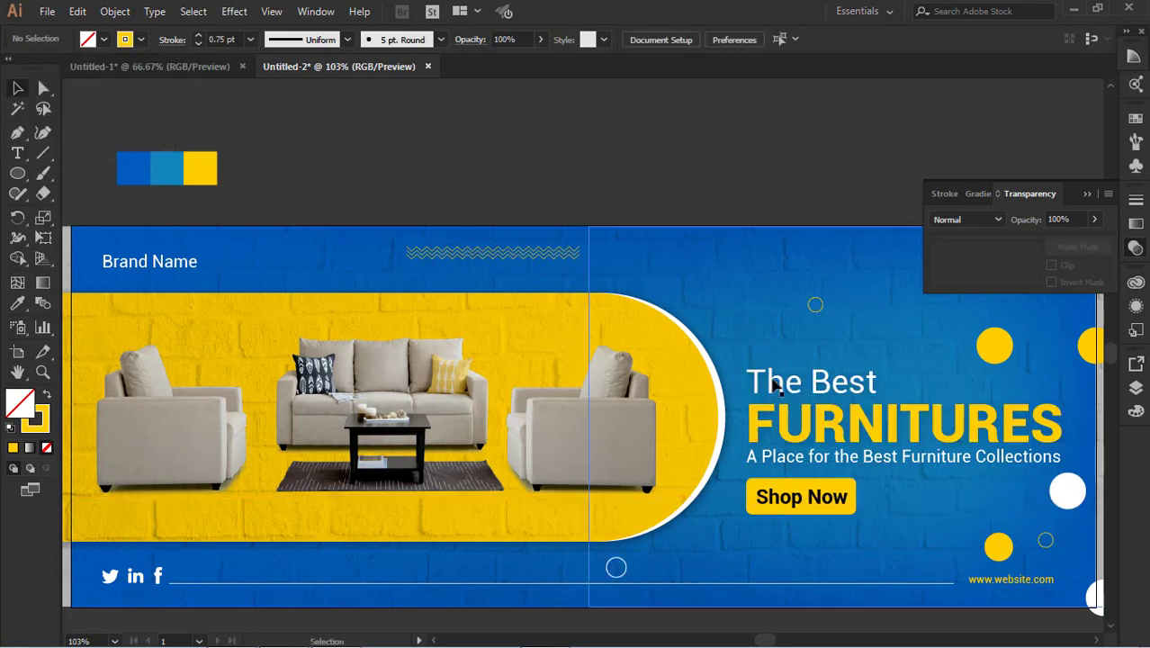
drag(621, 571, 1033, 323)
key(space)
drag(756, 153, 504, 114)
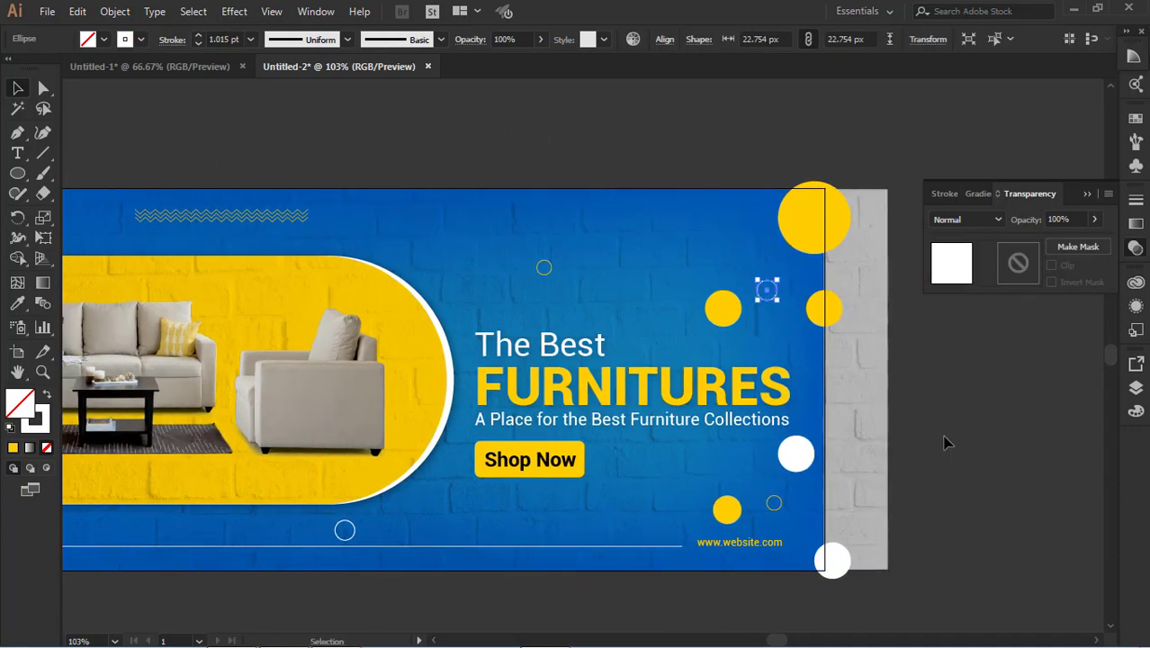
click(946, 441)
drag(768, 300, 774, 290)
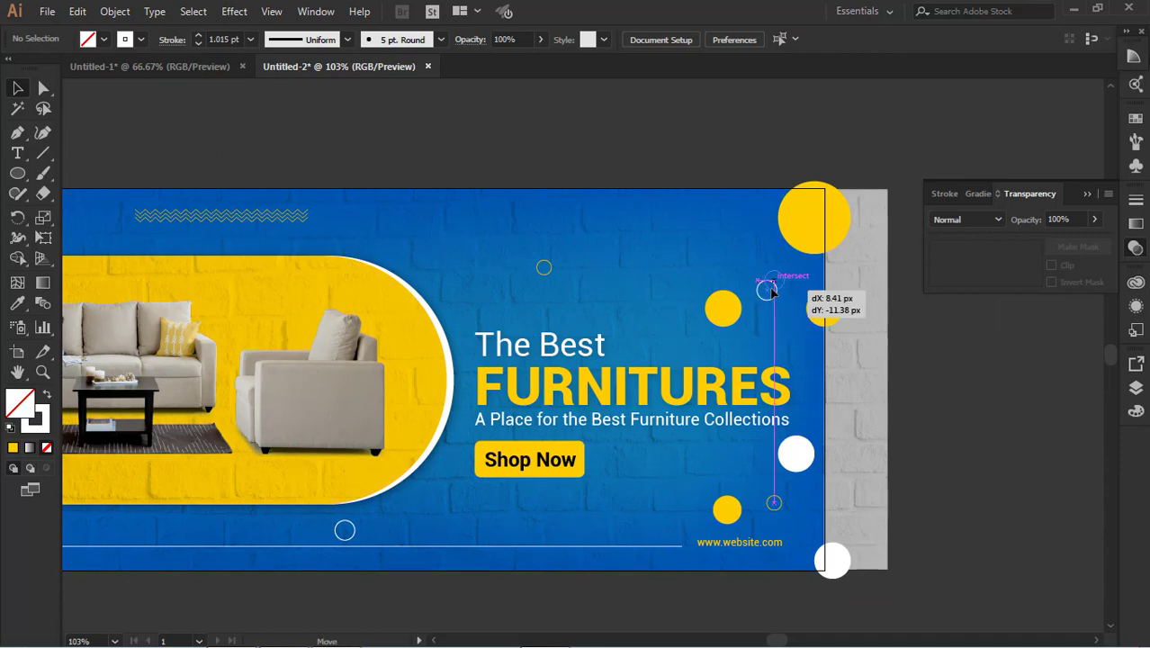
click(926, 360)
Delete the yellow zigzag lines above the sofa panel.
click(274, 219)
key(Delete)
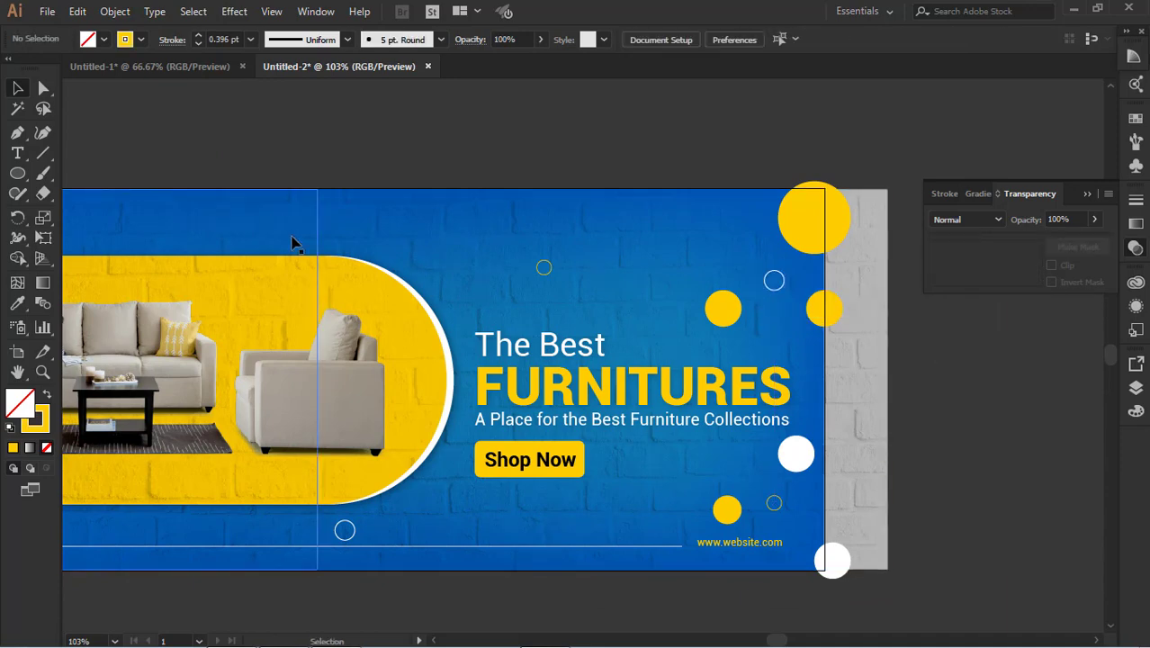
Lower the opacity of the brick texture inside the yellow sofa panel's clip group to 46%.
key(space)
drag(652, 326, 943, 359)
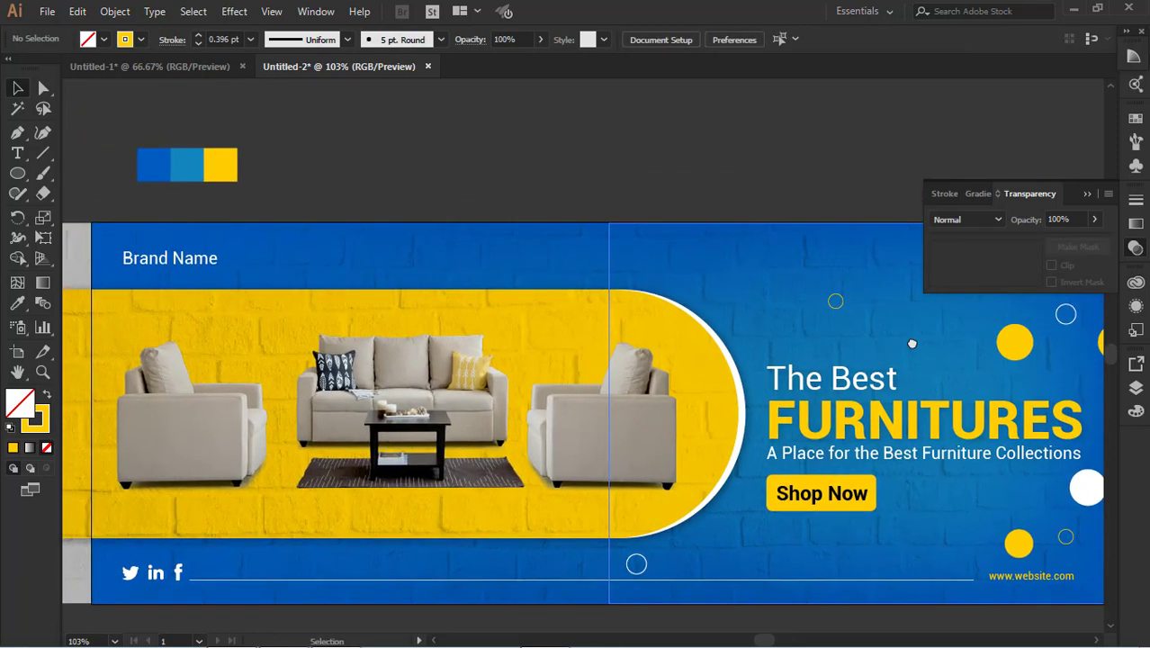
click(709, 363)
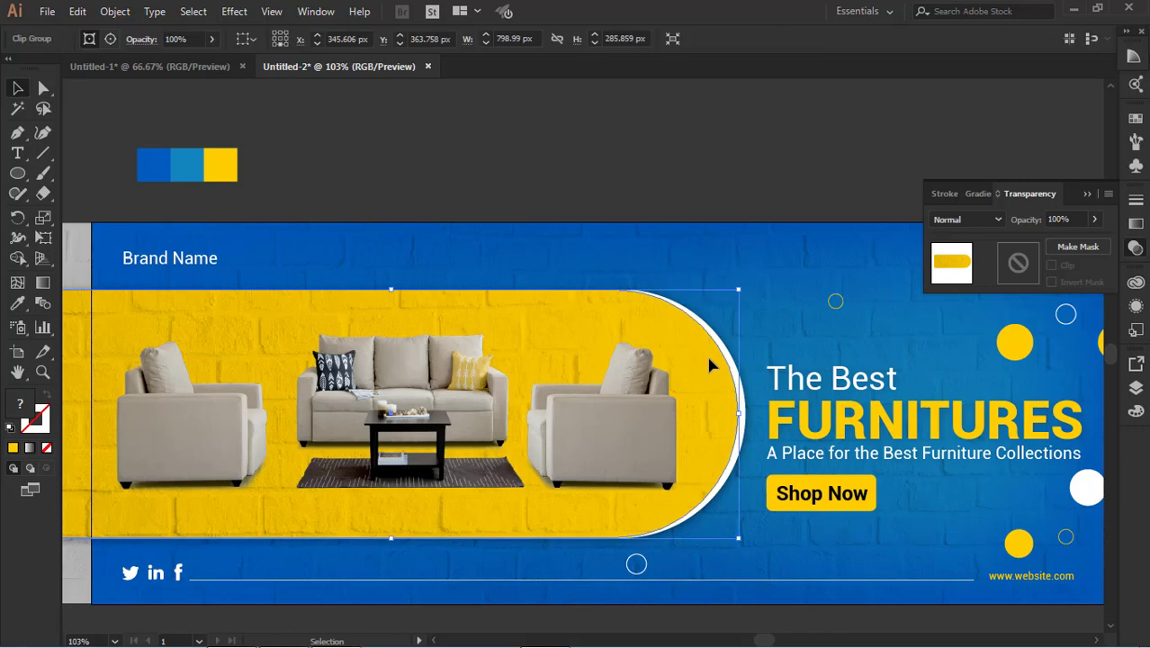
double_click(709, 363)
click(639, 374)
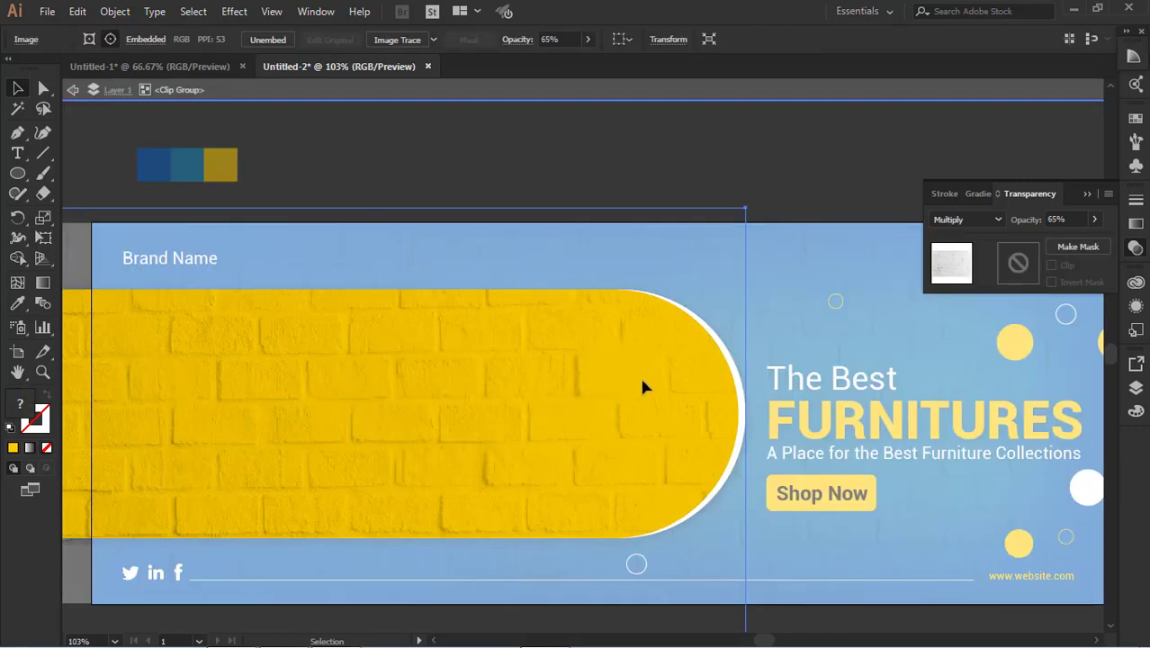
click(587, 38)
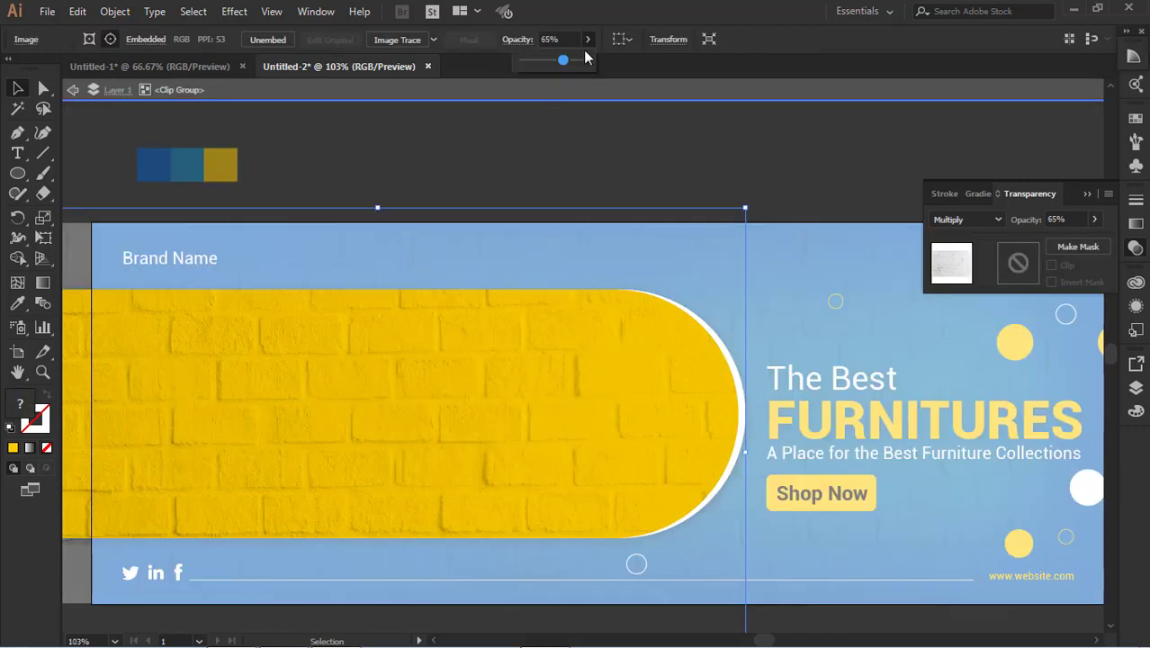
drag(565, 59, 552, 60)
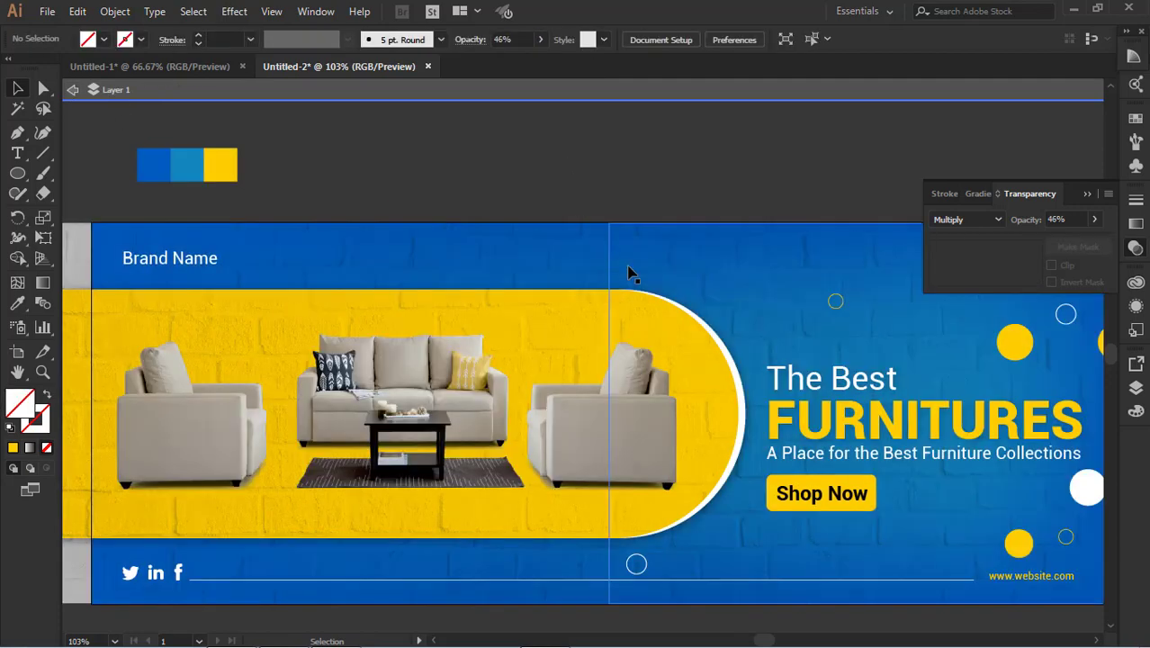
Shrink the white ring below the sofa panel to about 19 px and shift it slightly toward the panel.
scroll(236, 289, up, 1)
scroll(226, 324, down, 2)
scroll(576, 450, down, 1)
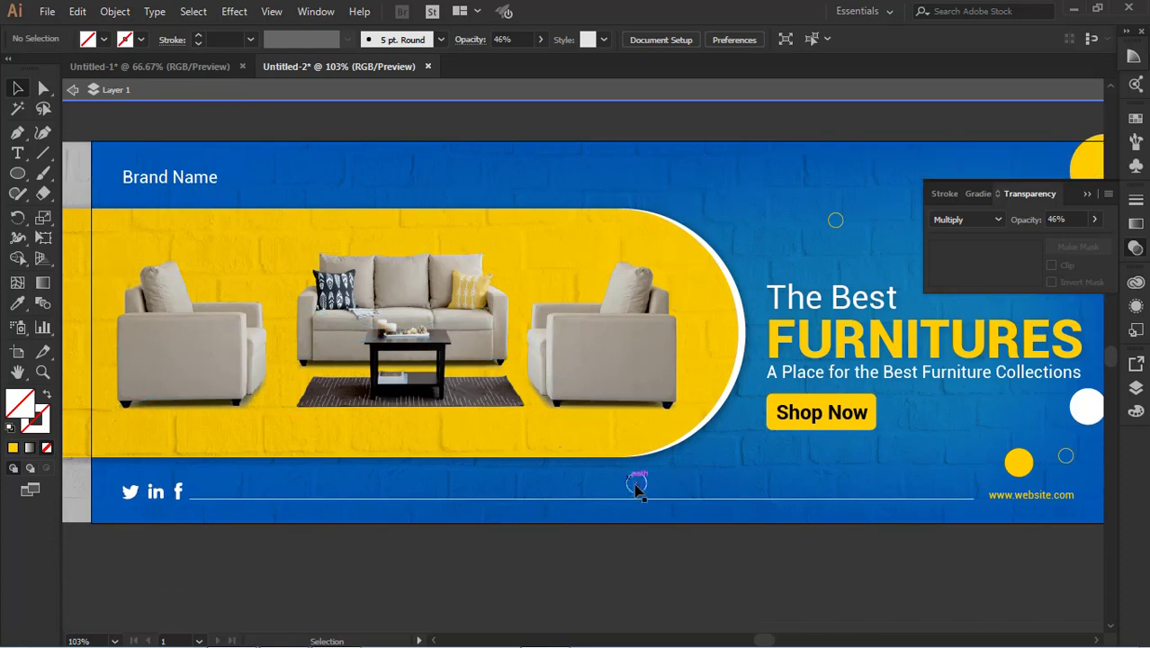
drag(635, 493, 634, 471)
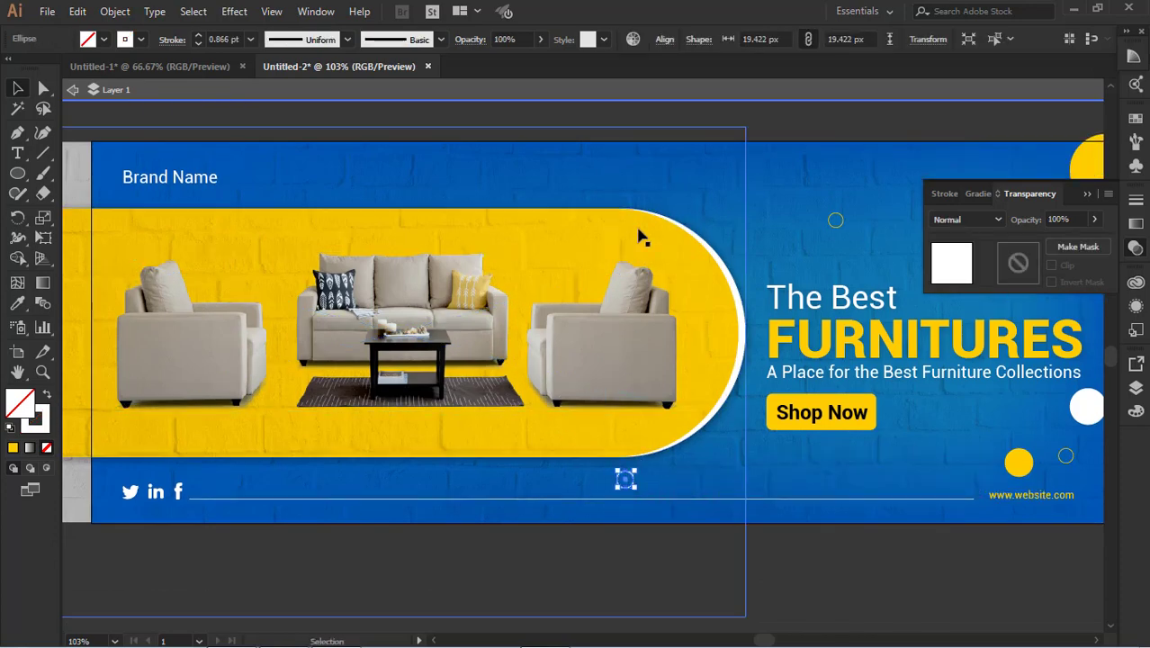
click(629, 118)
click(72, 91)
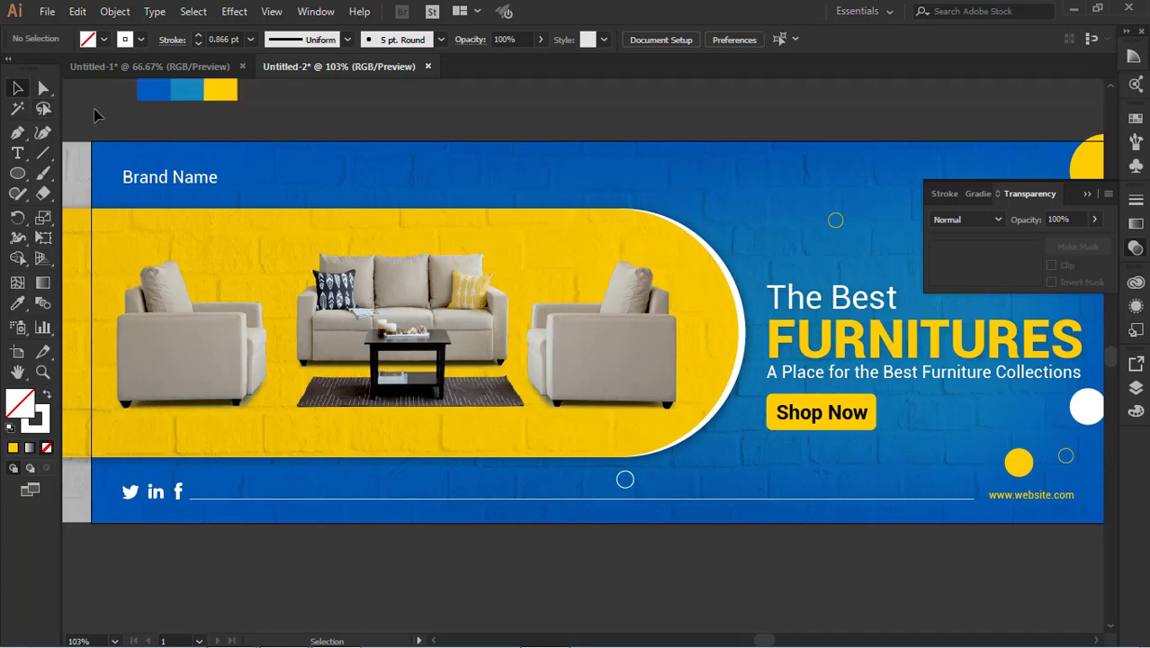
key(ctrl+minus)
key(ctrl+0)
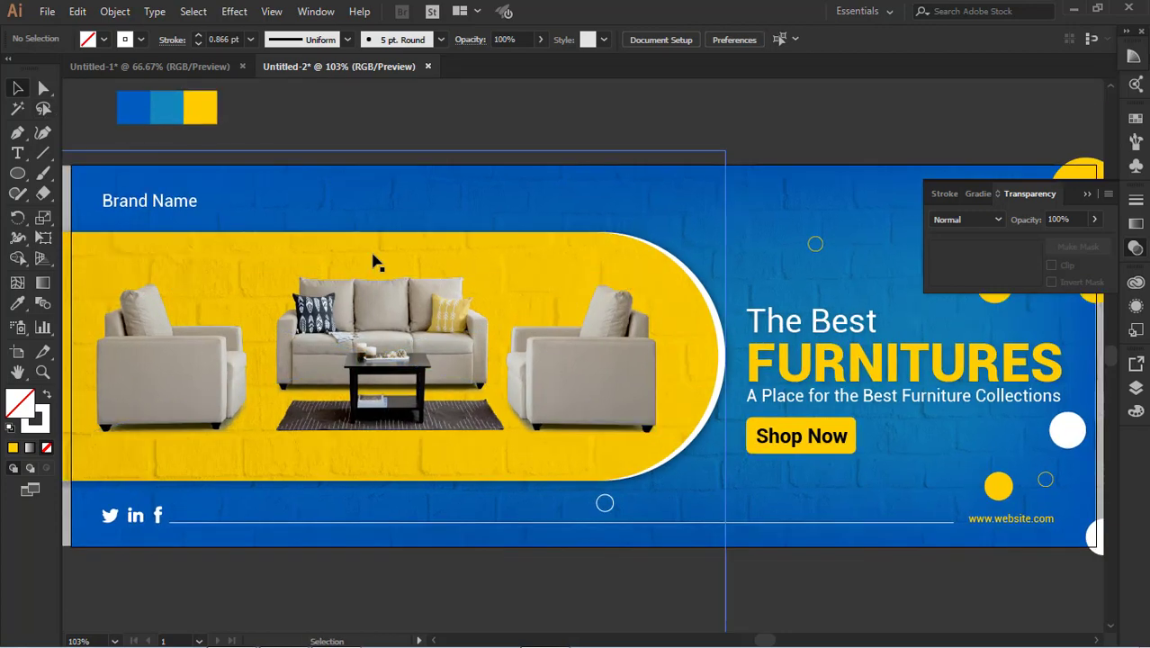
click(635, 266)
key(ctrl+minus)
key(ctrl+minus)
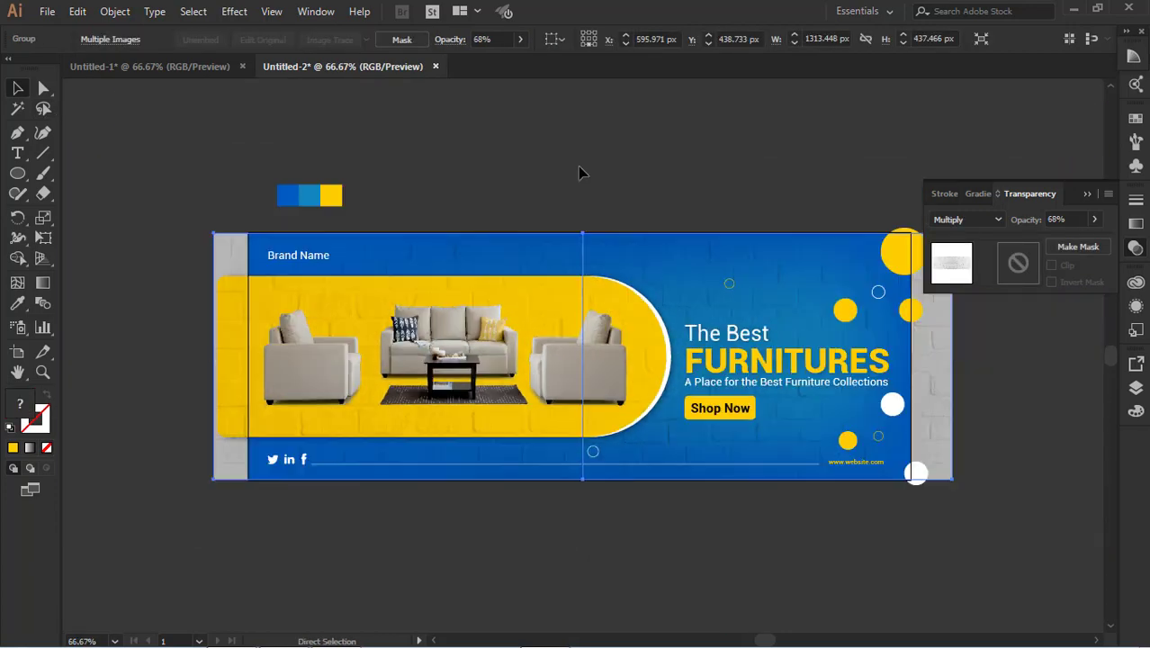
click(665, 155)
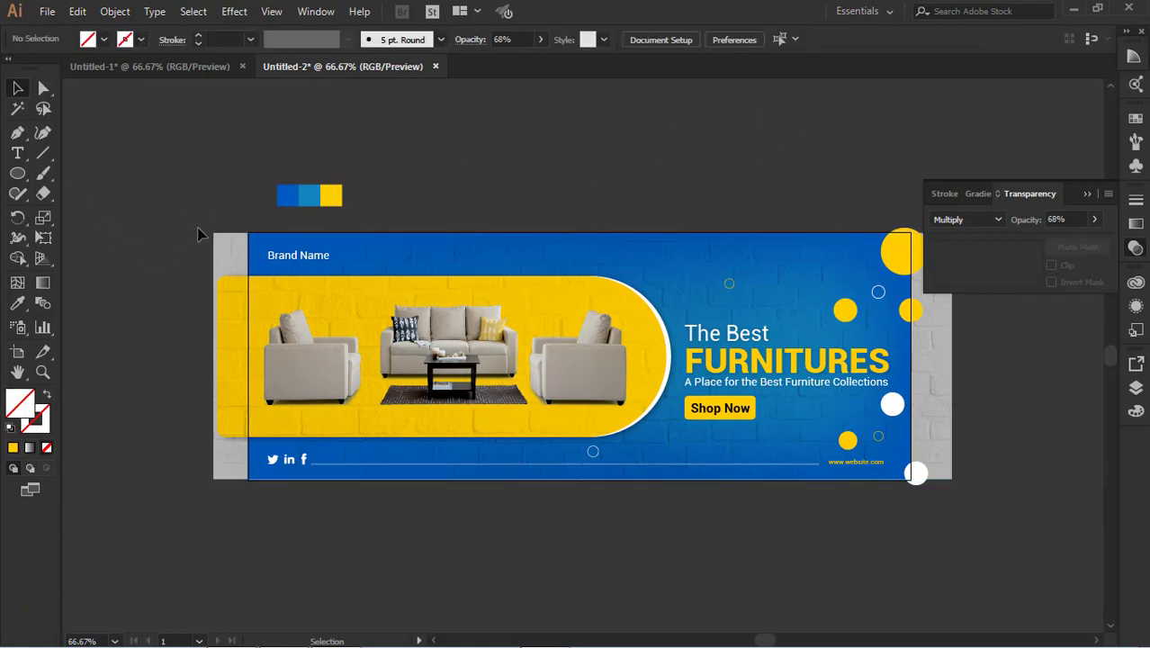
drag(183, 227, 956, 549)
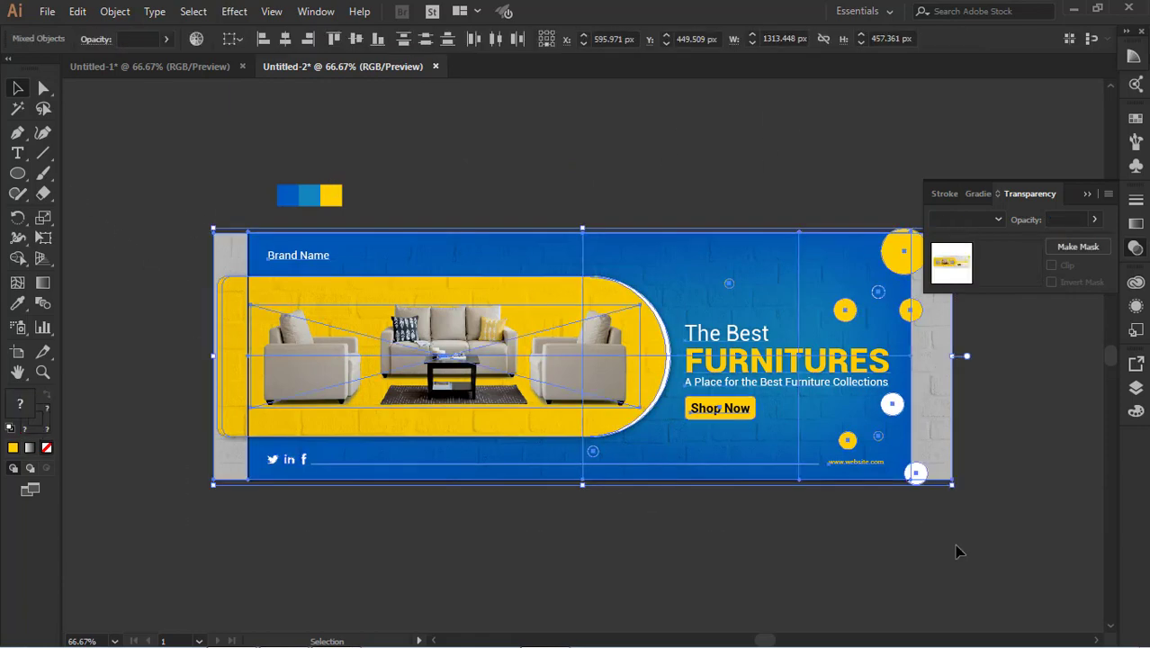
click(827, 568)
Draw a rectangle covering the whole artboard, about 1180 by 439 px, and fill it with bright yellow.
drag(18, 173, 71, 173)
drag(248, 232, 911, 479)
click(103, 40)
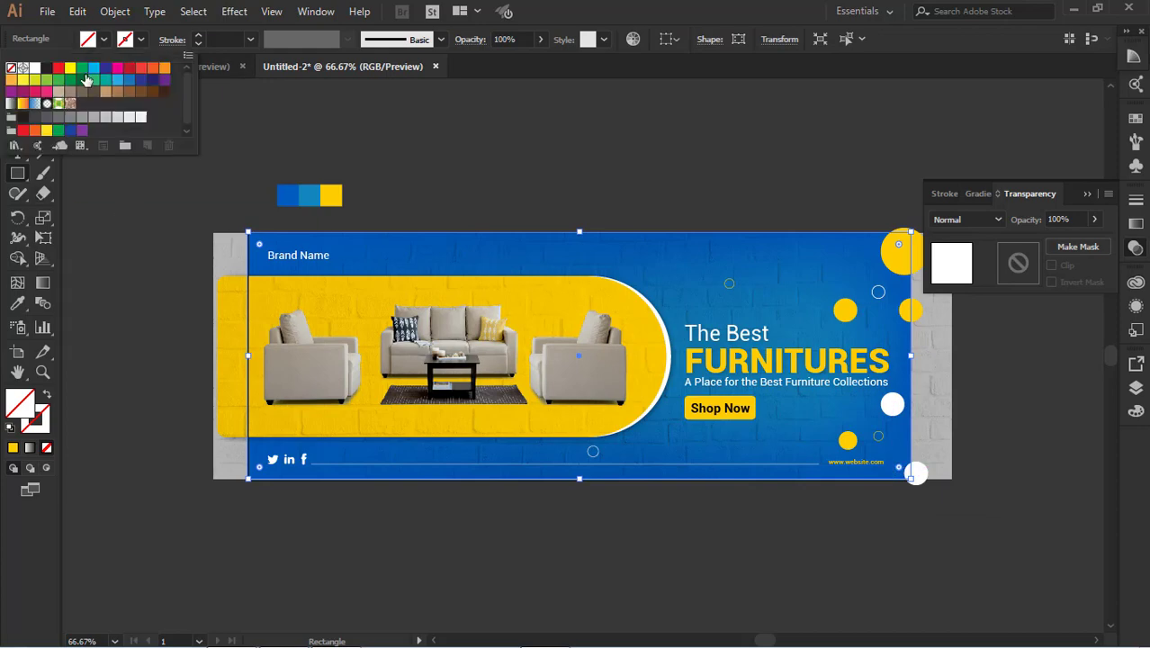
click(69, 68)
click(66, 38)
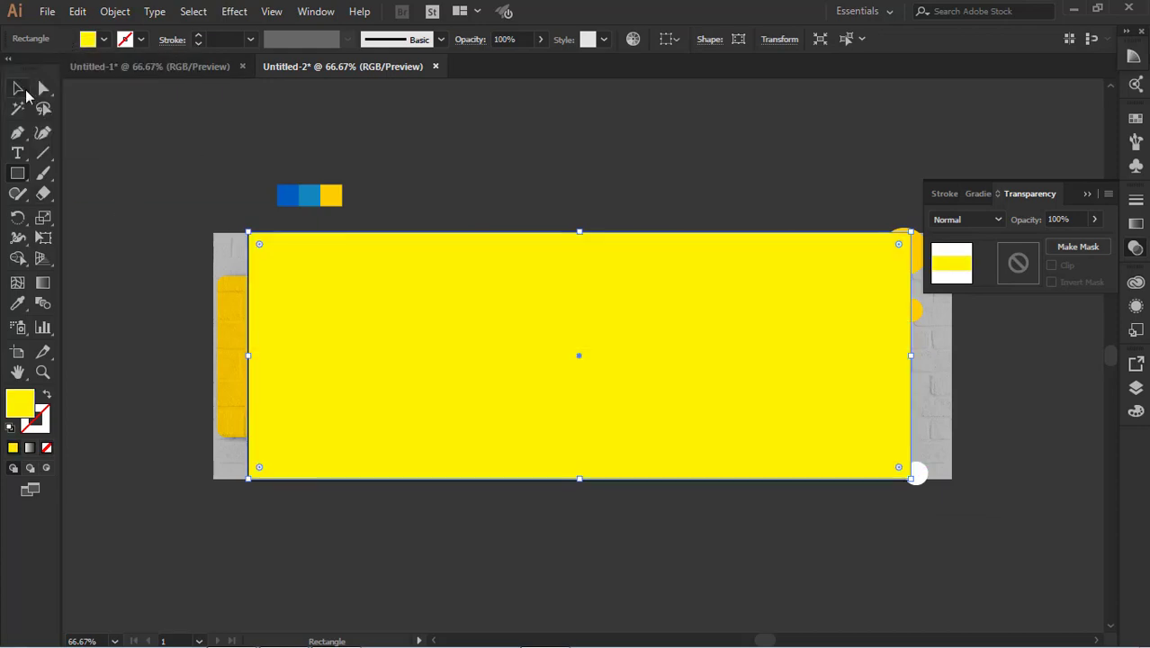
Clip all the banner artwork to the artboard-sized rectangle with a clipping mask, leaving out the color swatches.
click(18, 87)
click(275, 222)
click(371, 292)
key(ctrl+a)
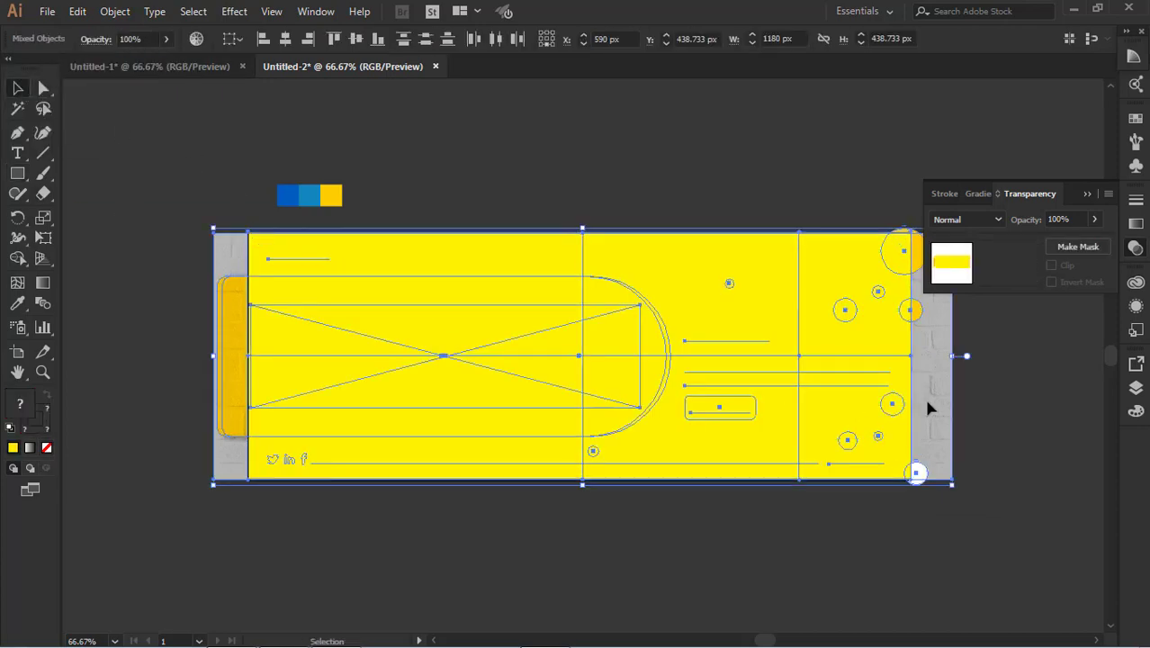
right_click(924, 398)
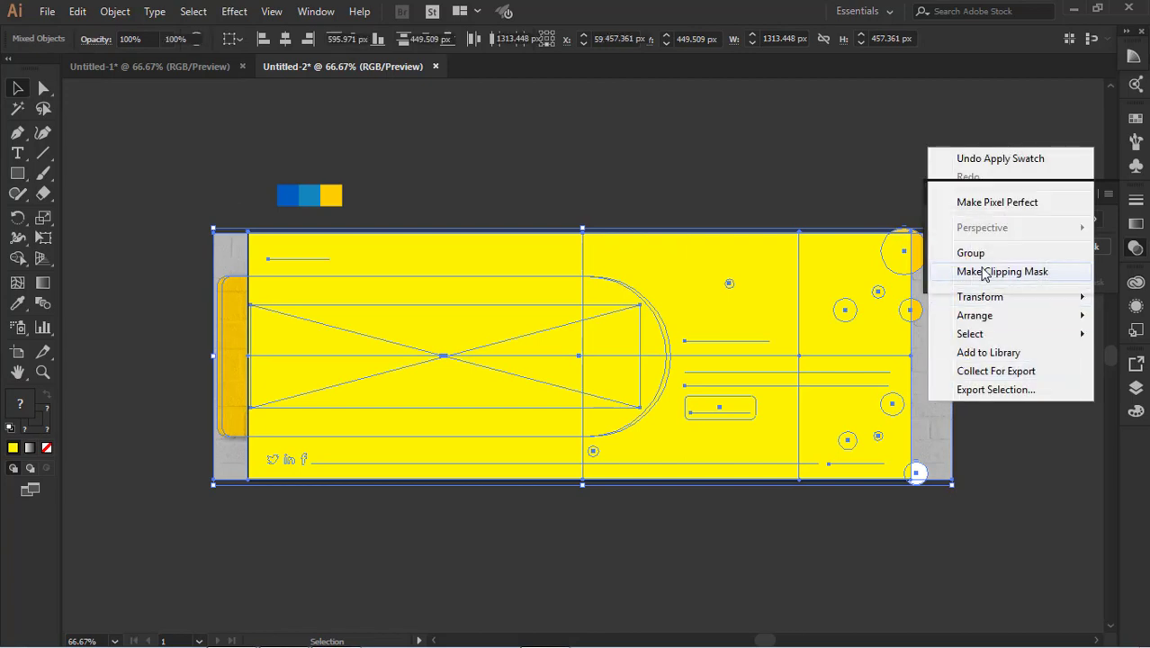
click(983, 274)
click(993, 399)
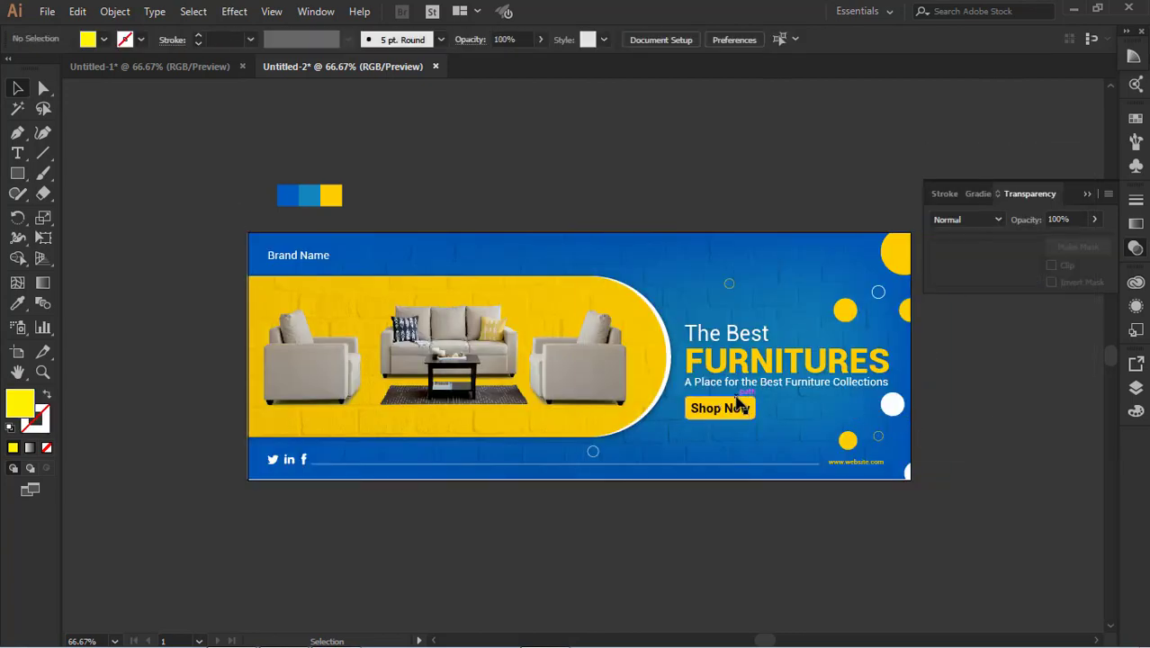
Enlarge the background brick texture inside the banner's clip group to about 1333 px wide, extending it slightly past the lower right corner.
double_click(826, 429)
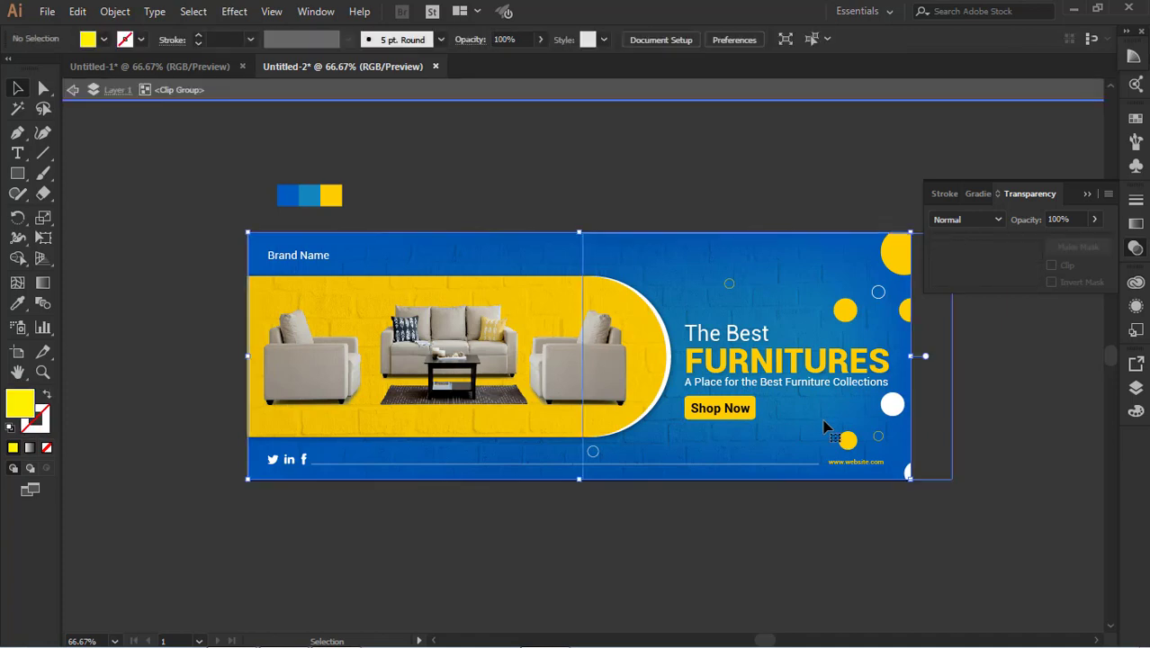
double_click(823, 421)
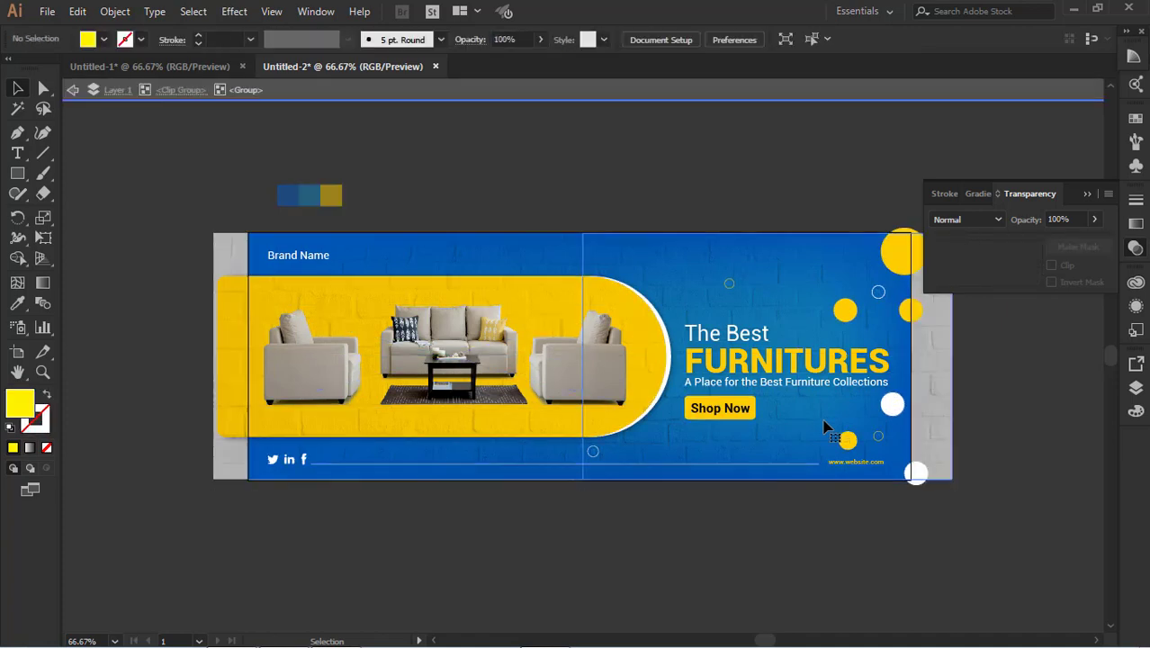
click(823, 422)
drag(954, 482, 966, 498)
click(985, 531)
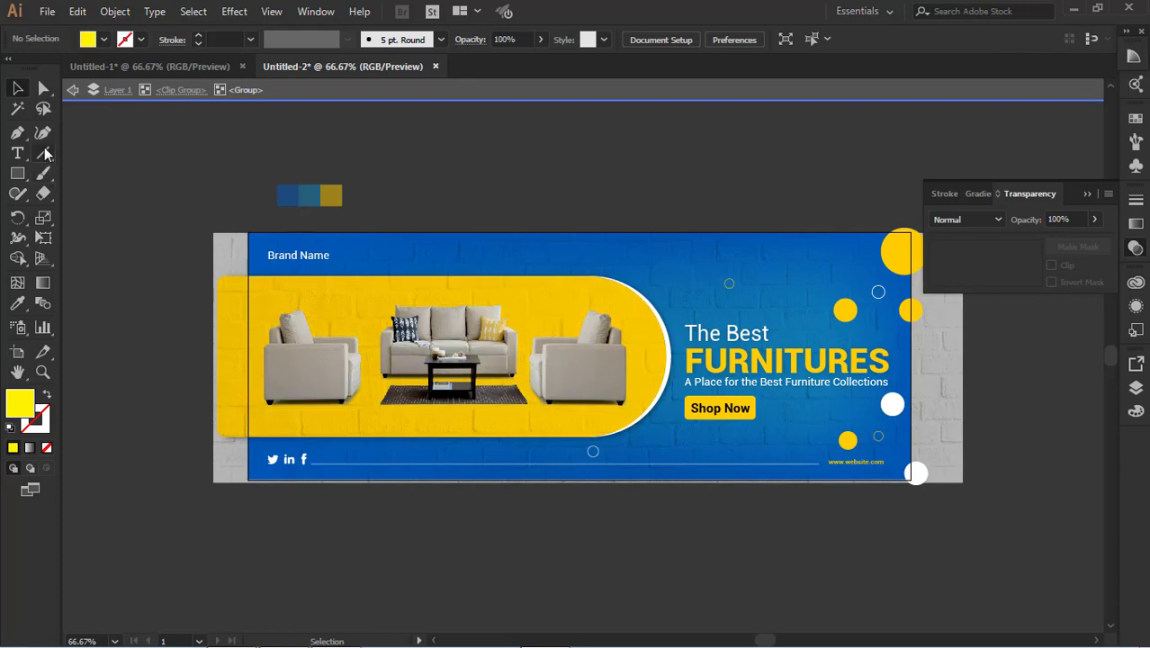
click(73, 90)
click(73, 90)
Stretch the clipped banner downward to about 442 px high to cover the artboard's lower edge.
click(694, 428)
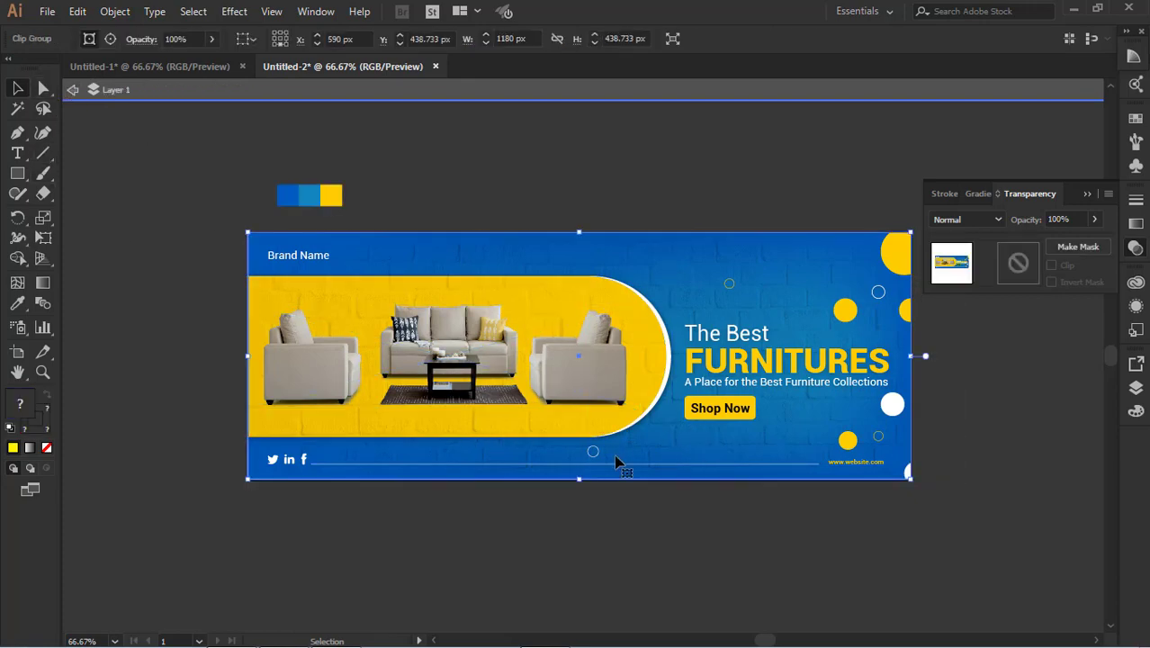
drag(578, 480, 559, 482)
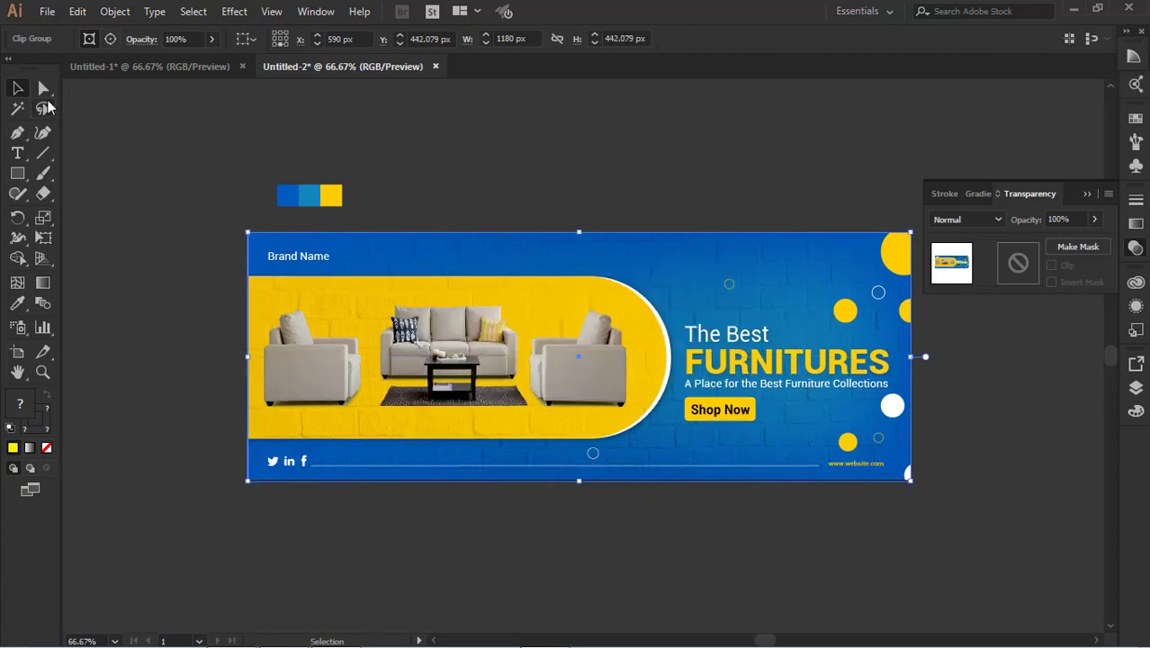
click(159, 159)
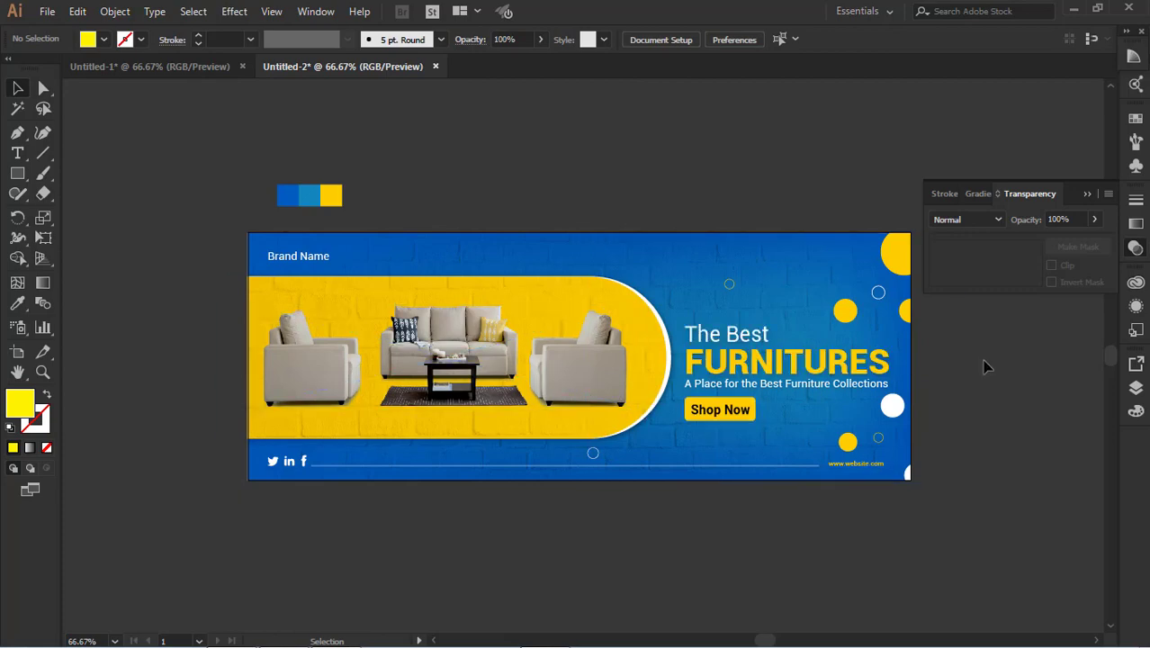
Lower the opacity of the background brick texture inside the banner's clip group to about 43%.
double_click(790, 276)
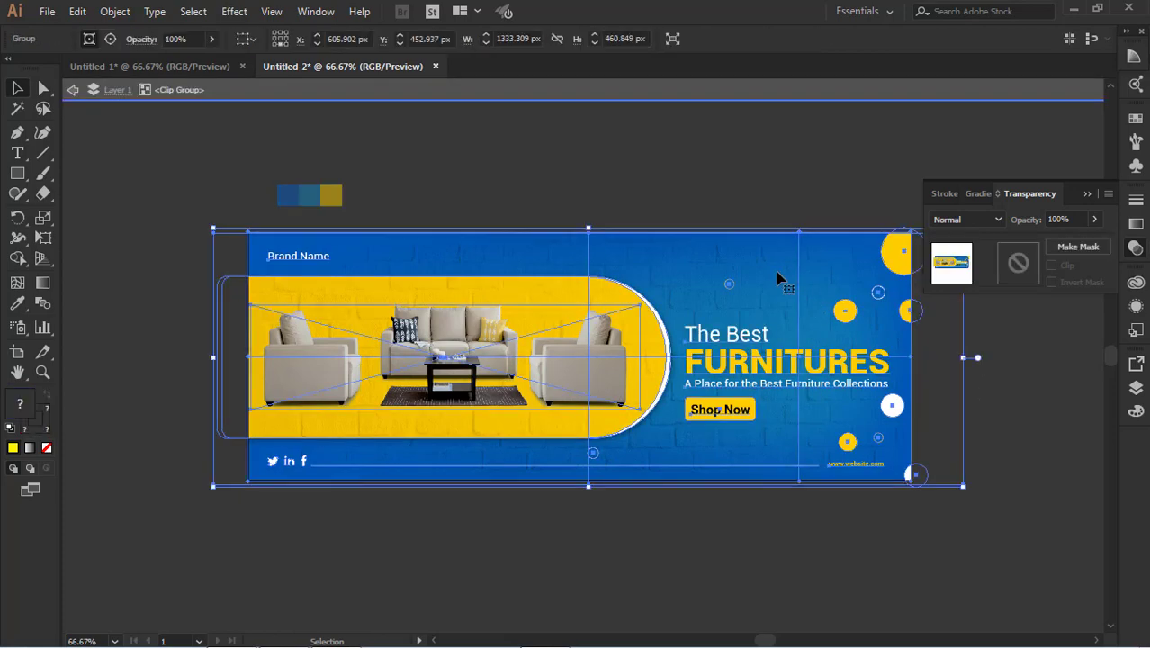
double_click(751, 273)
click(752, 270)
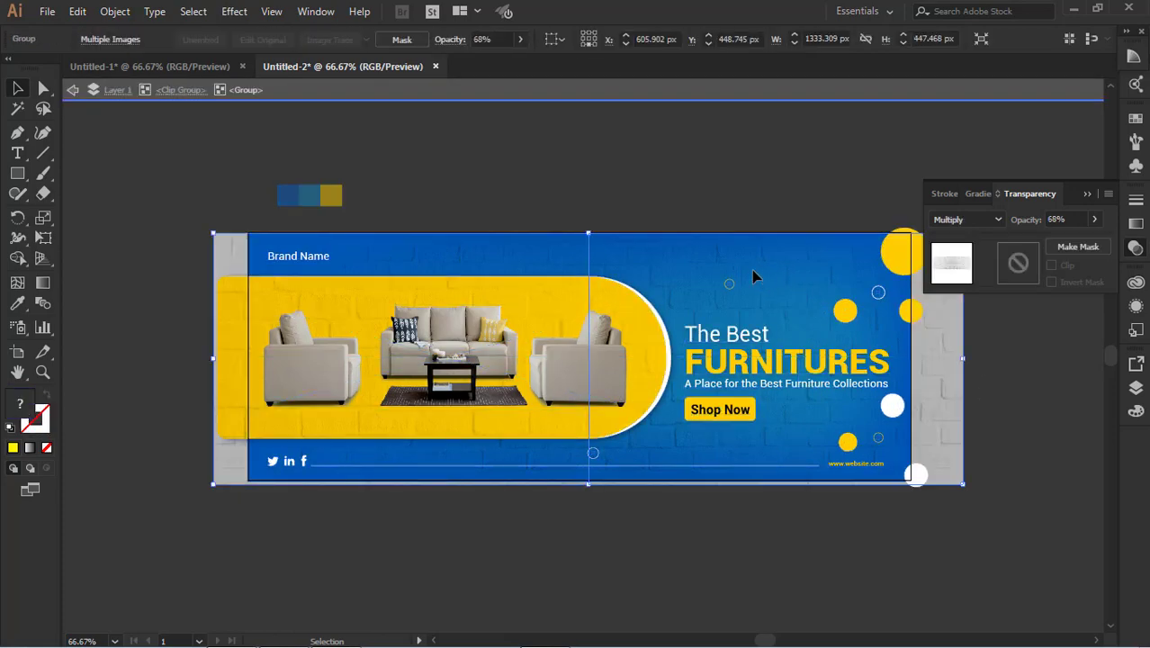
click(1094, 218)
drag(1073, 241, 1060, 244)
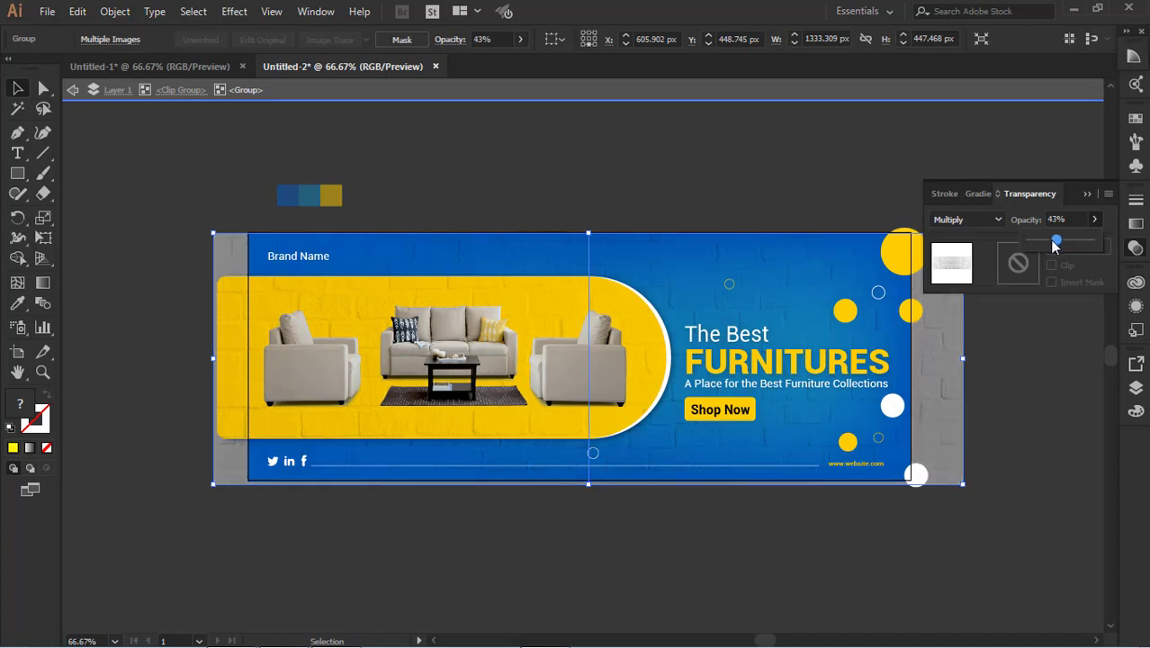
click(156, 136)
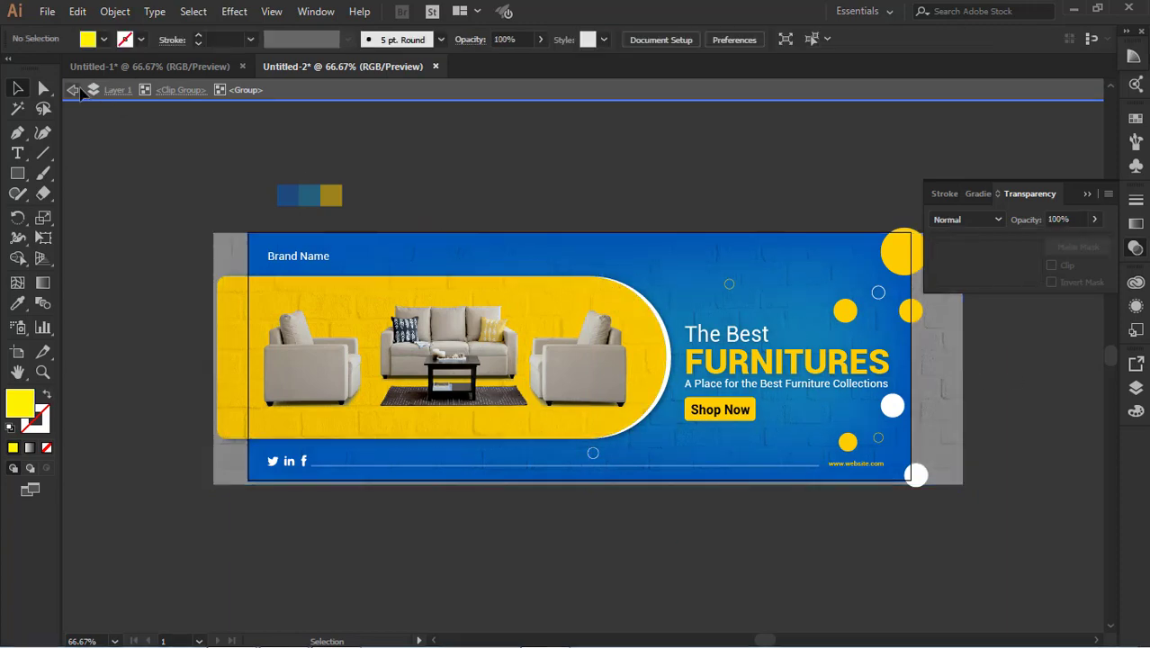
click(75, 90)
click(75, 91)
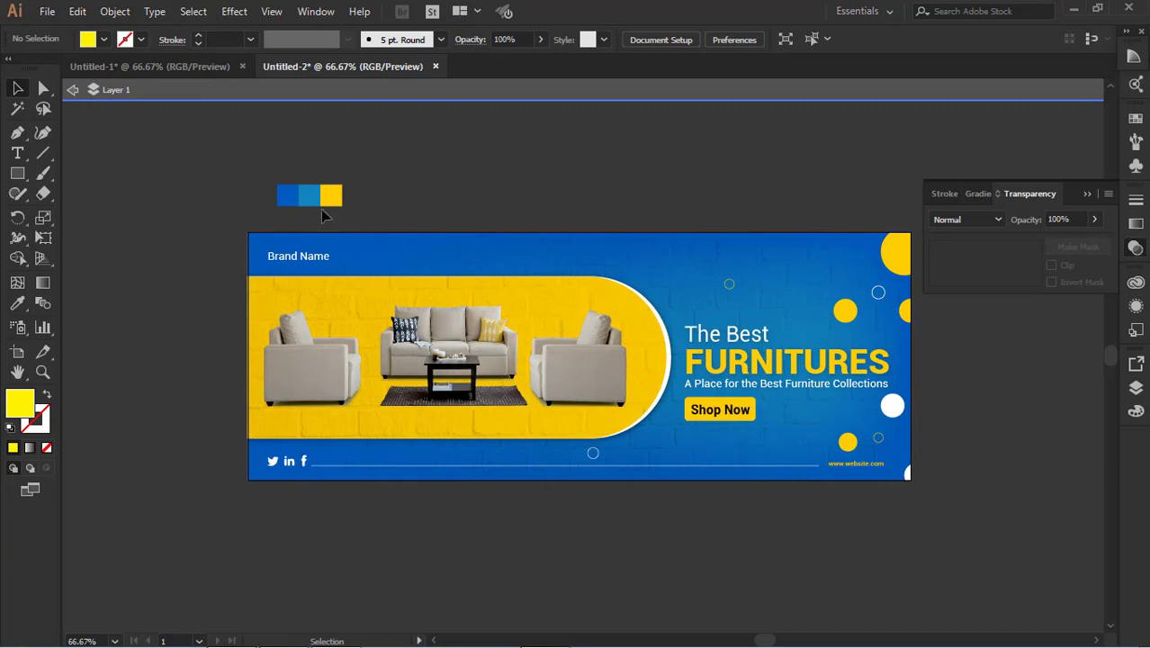
Nudge the group of filled yellow and white circles inside the banner's clip group about 13 px left and 6 px up.
click(73, 90)
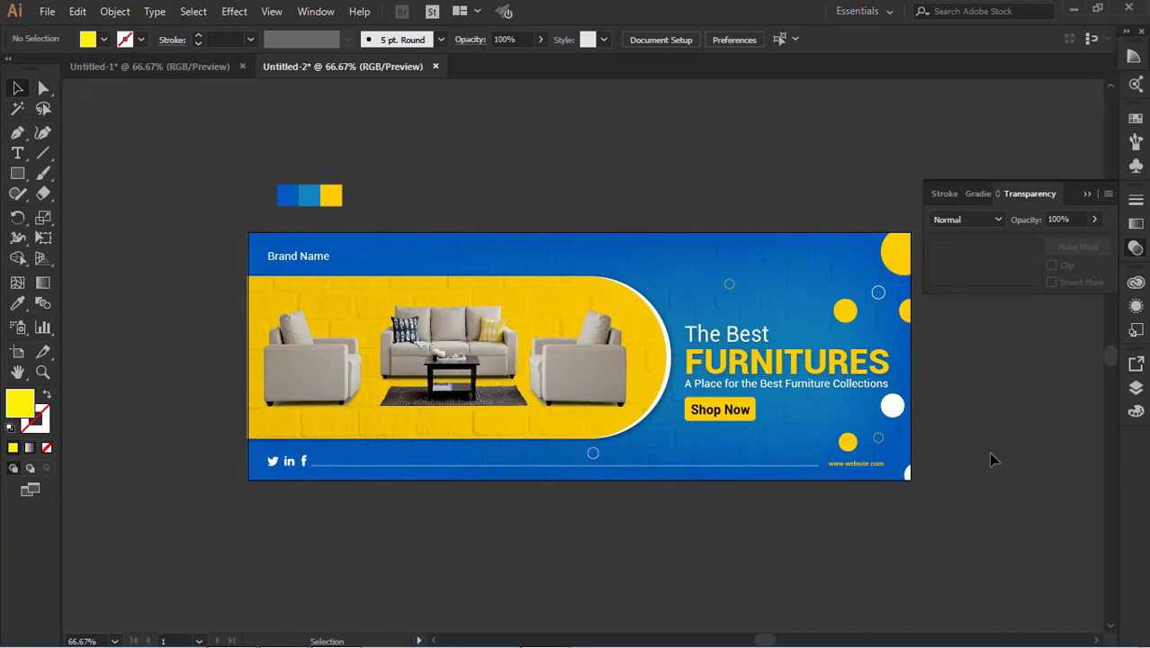
click(909, 473)
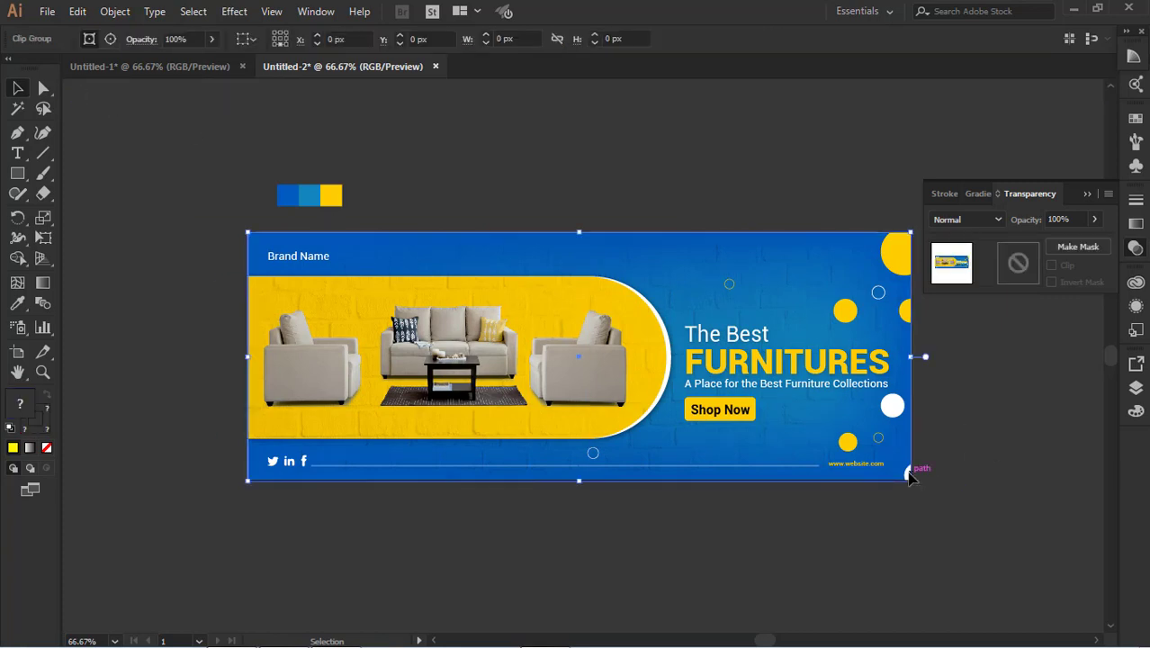
click(961, 466)
double_click(893, 409)
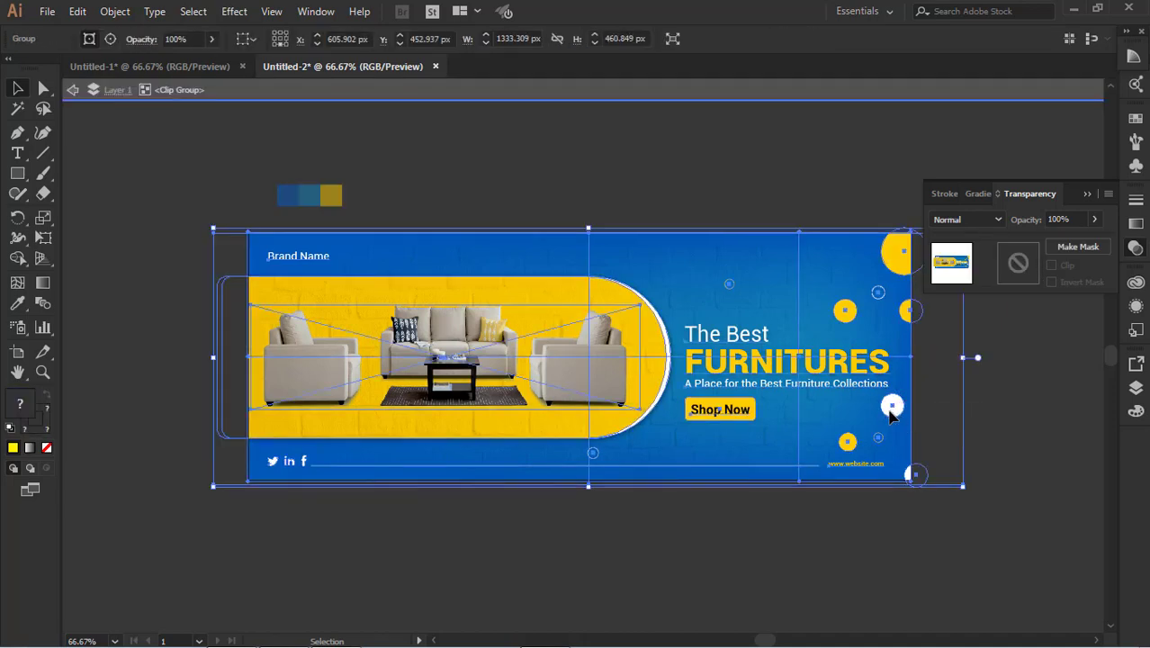
click(1003, 446)
click(885, 416)
double_click(891, 416)
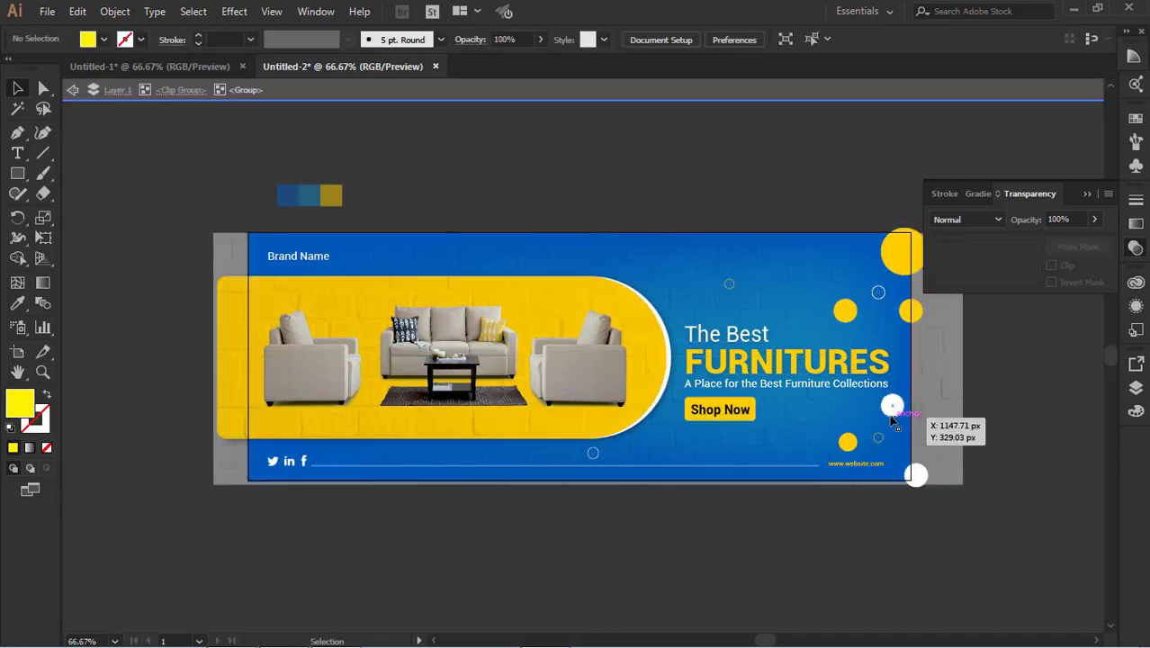
key(Left)
key(Left)
key(Left)
key(Left)
key(Left)
key(Left)
key(Left)
key(Left)
key(Left)
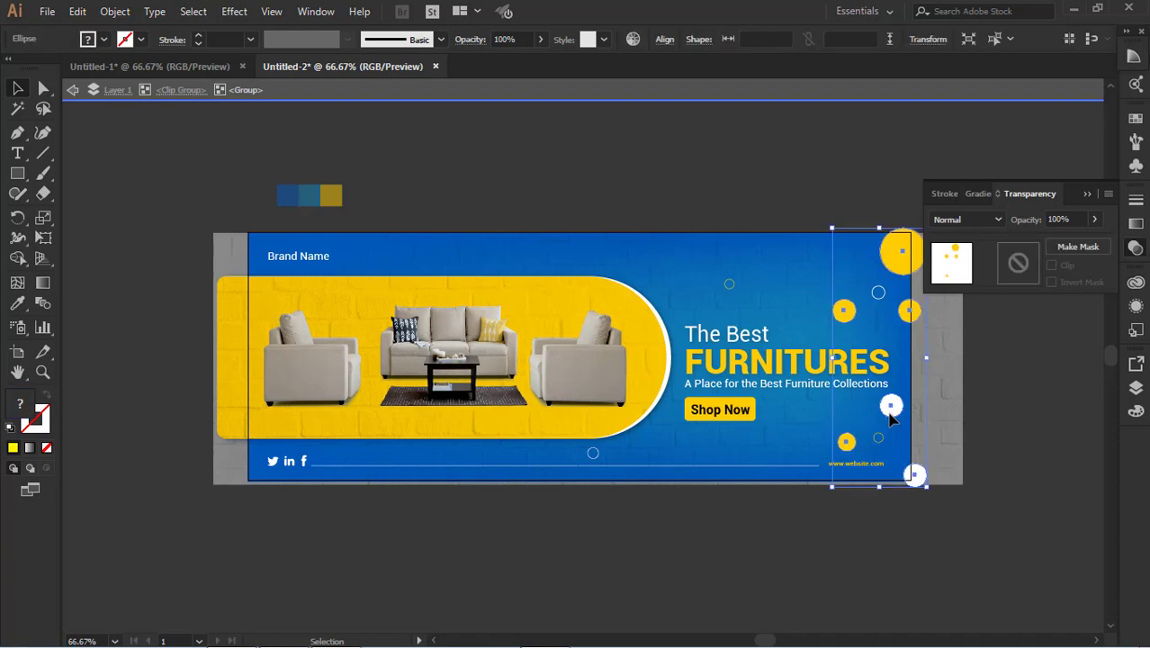
key(Up)
key(Up)
key(Up)
key(Up)
key(Up)
key(Up)
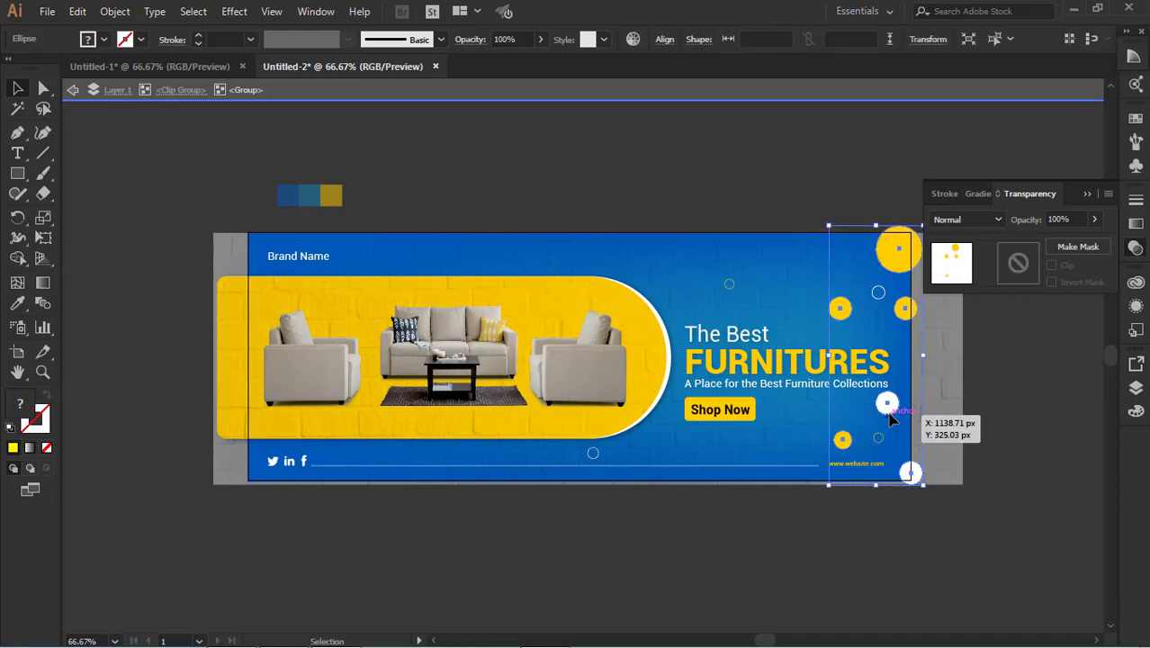
key(Left)
key(Left)
key(Left)
key(Left)
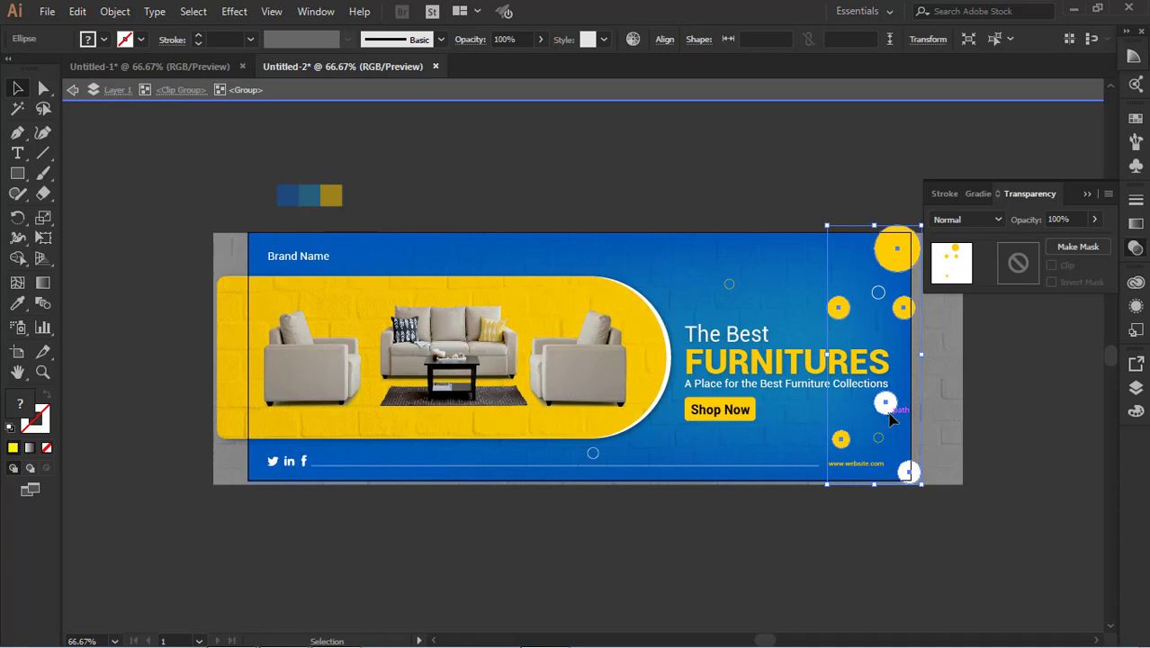
click(73, 93)
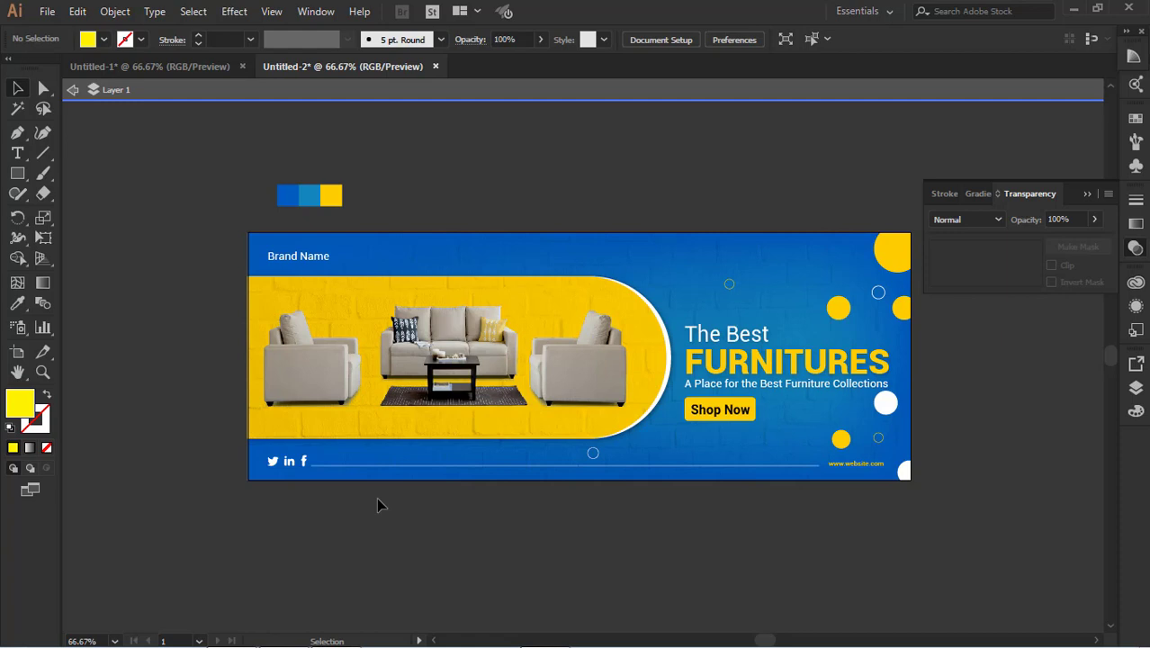
click(76, 91)
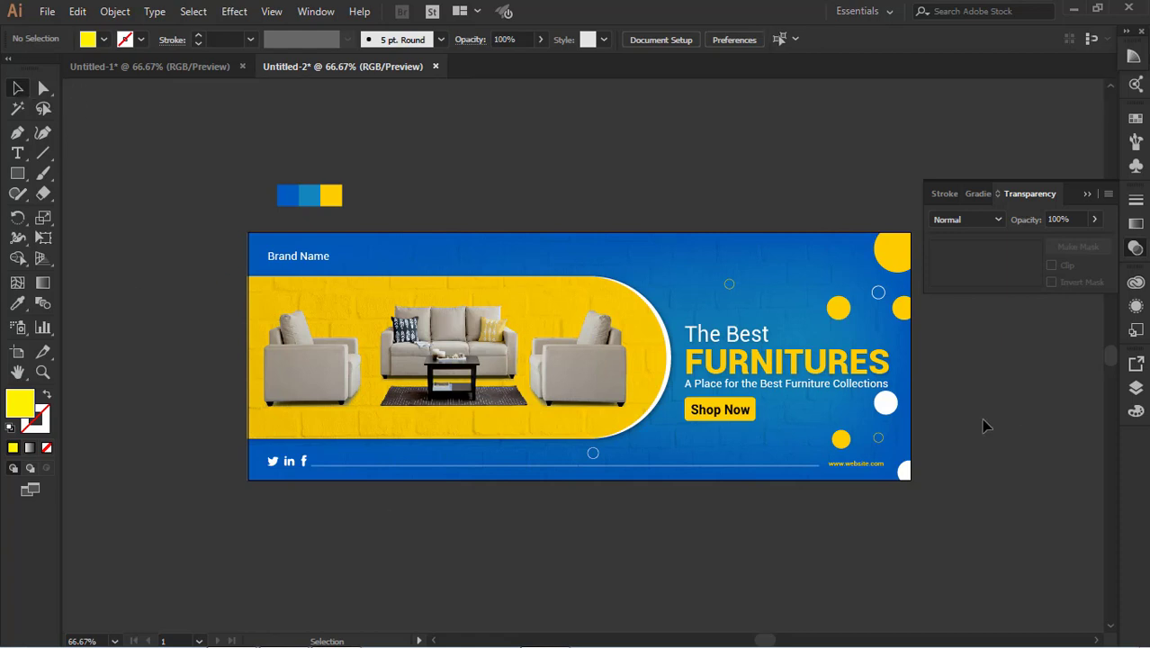